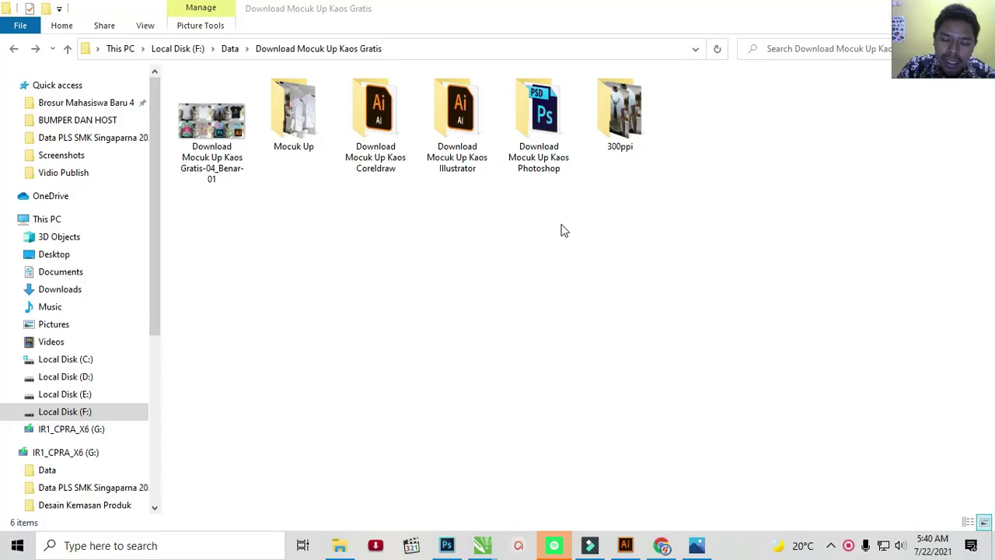
# Step: Open the Download Mocuk Up Kaos Coreldraw folder, which holds the single mockup file
pyautogui.moveTo(569, 224); pyautogui.dragTo(367, 70)
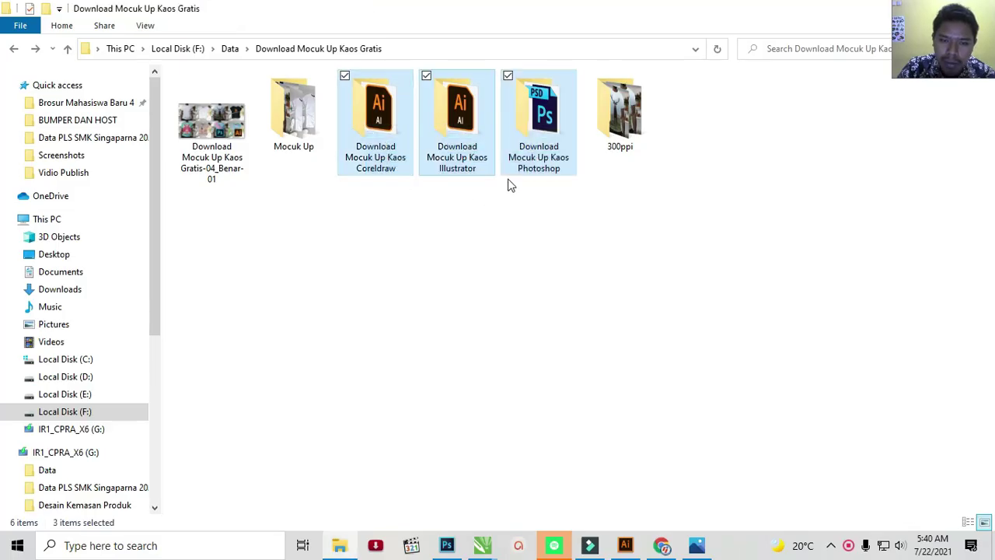
pyautogui.click(522, 247)
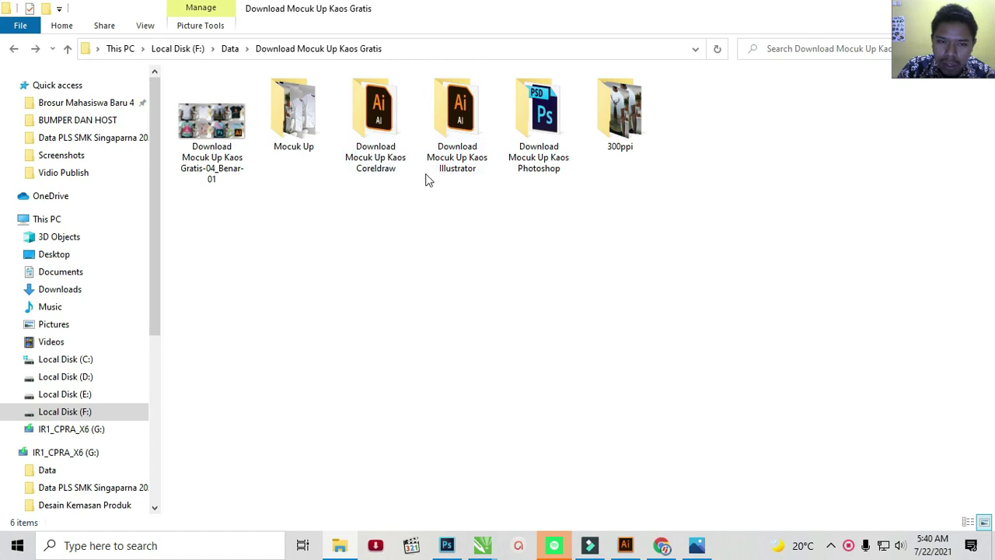
pyautogui.doubleClick(383, 114)
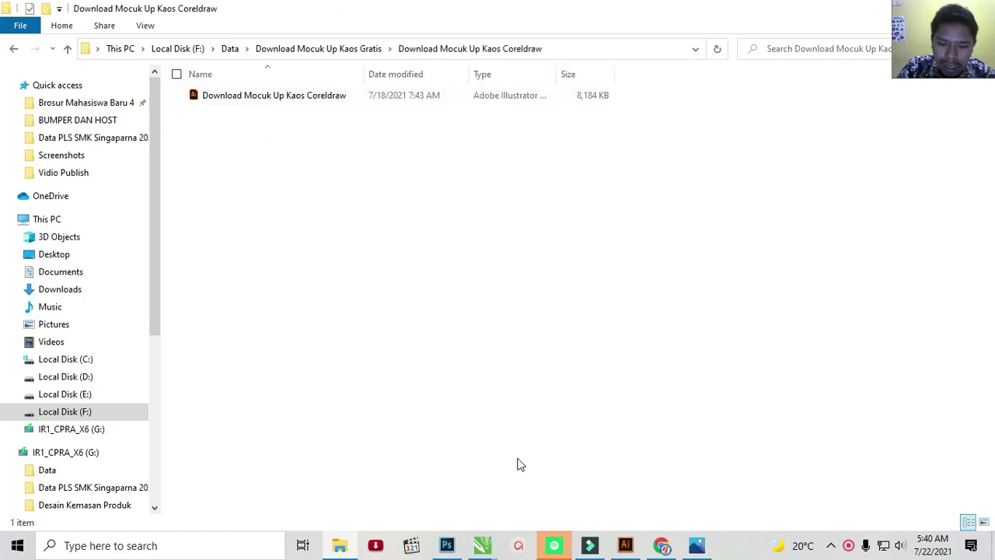
pyautogui.click(482, 546)
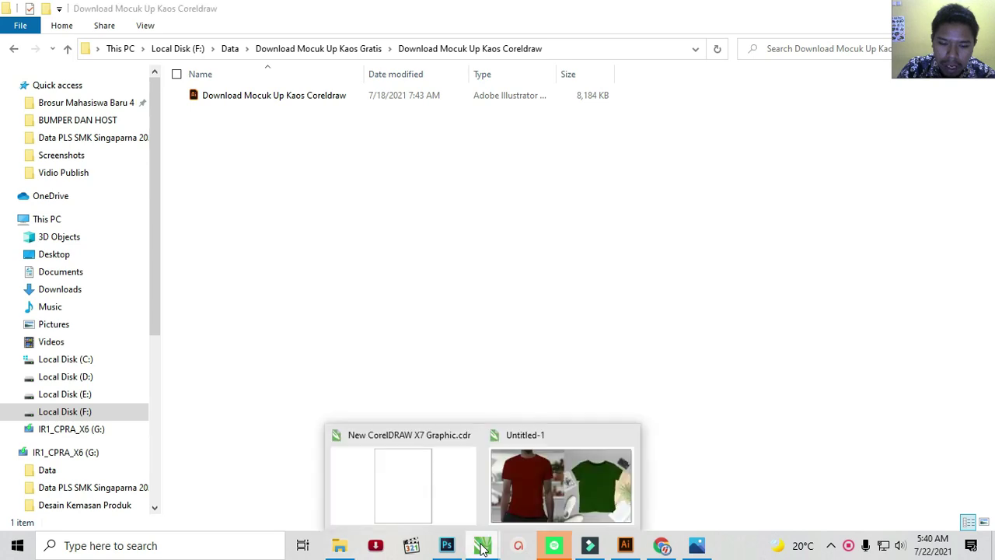
# Step: Bring up the Untitled-1 T-shirt mockup and drag a shirt lens off the model photo
pyautogui.click(554, 506)
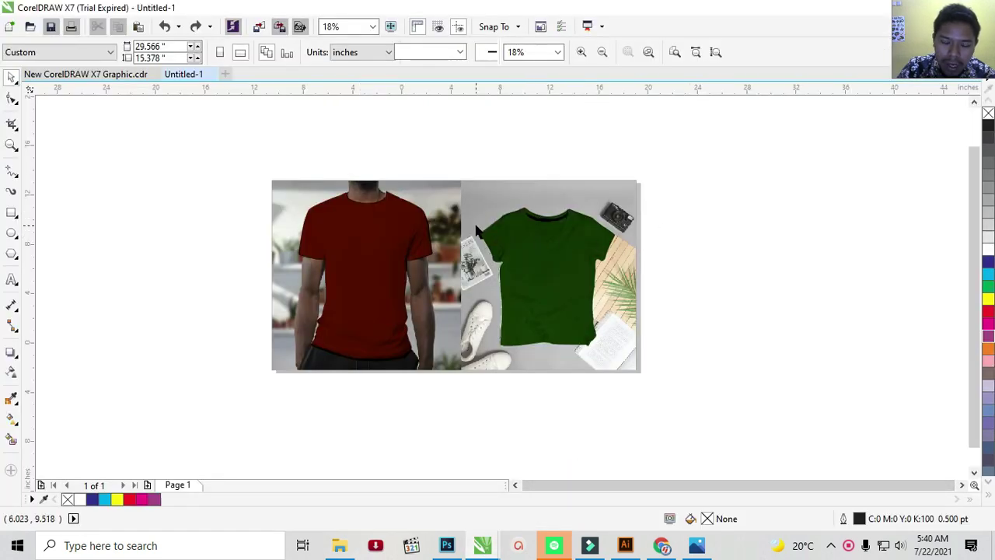
pyautogui.scroll(2, 387, 231)
pyautogui.scroll(-2, 388, 230)
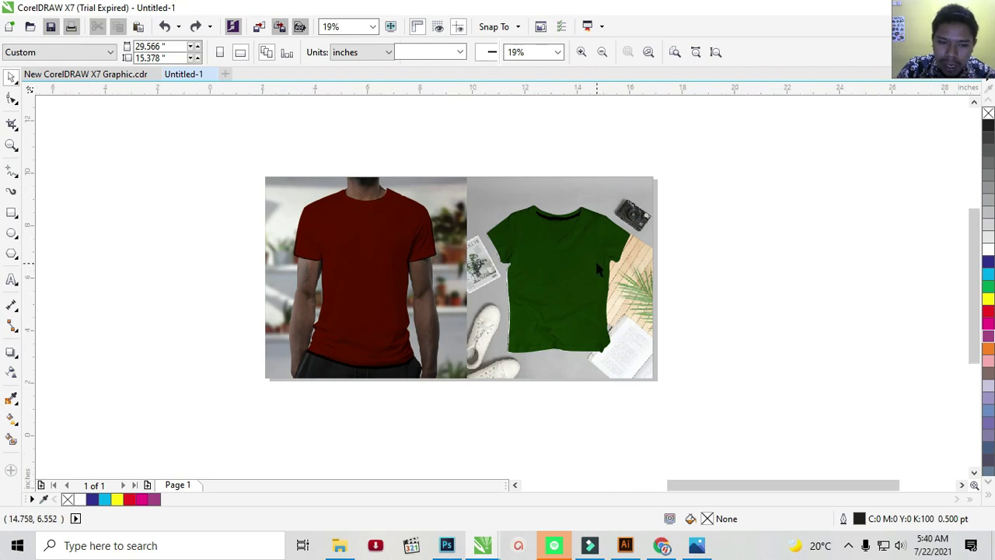
pyautogui.scroll(1, 596, 257)
pyautogui.scroll(-1, 596, 256)
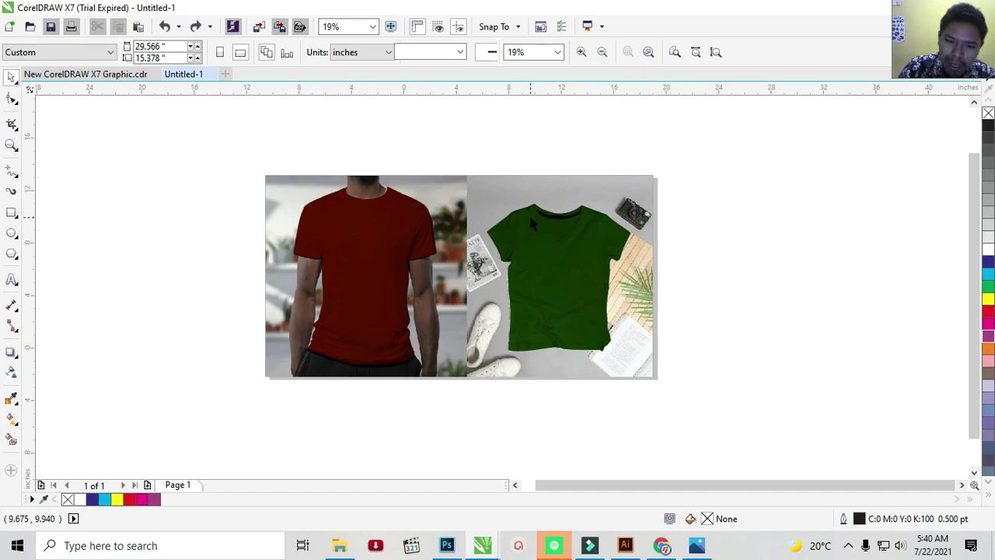
pyautogui.click(760, 199)
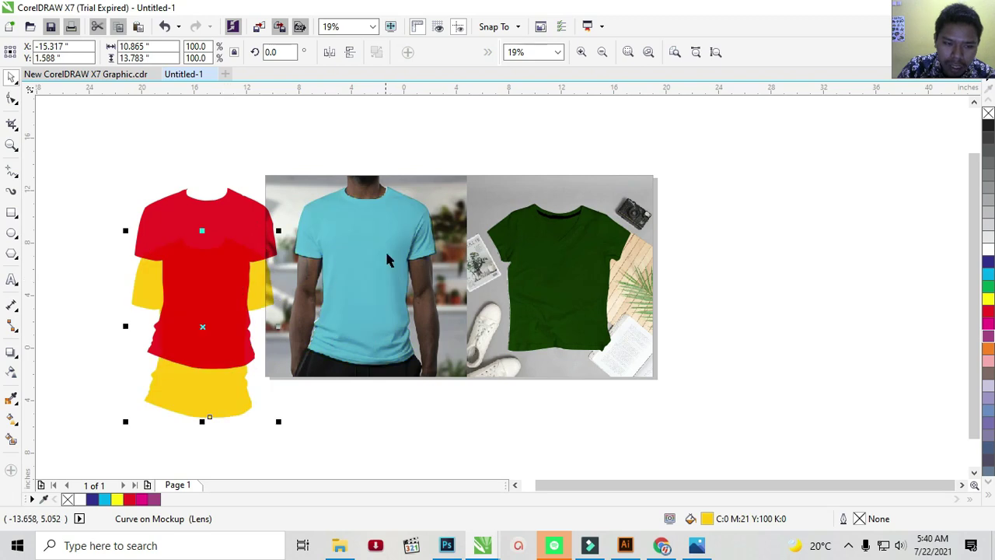
pyautogui.moveTo(388, 260); pyautogui.dragTo(260, 355)
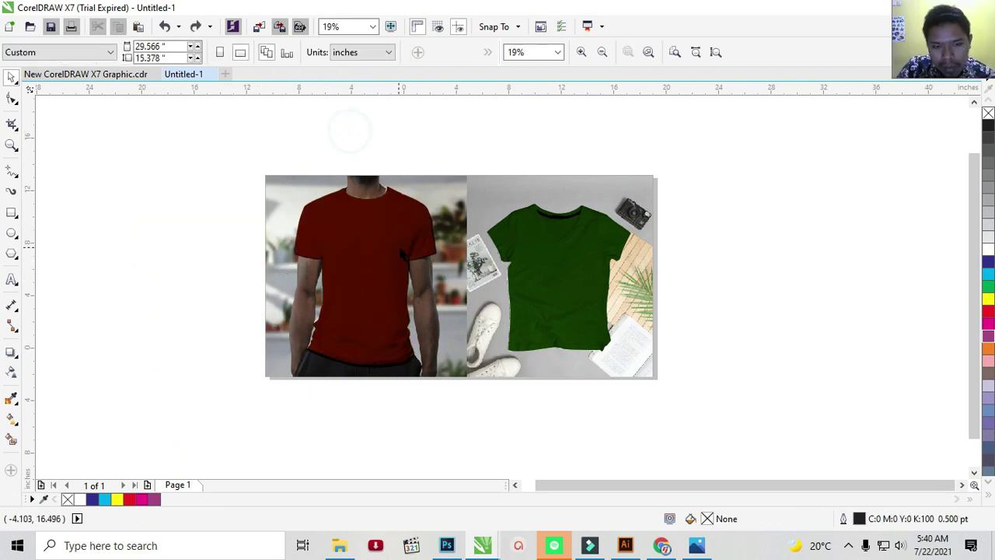
# Step: Cycle the model's shirt lens through the palette swatches, ending on purple
pyautogui.click(381, 256)
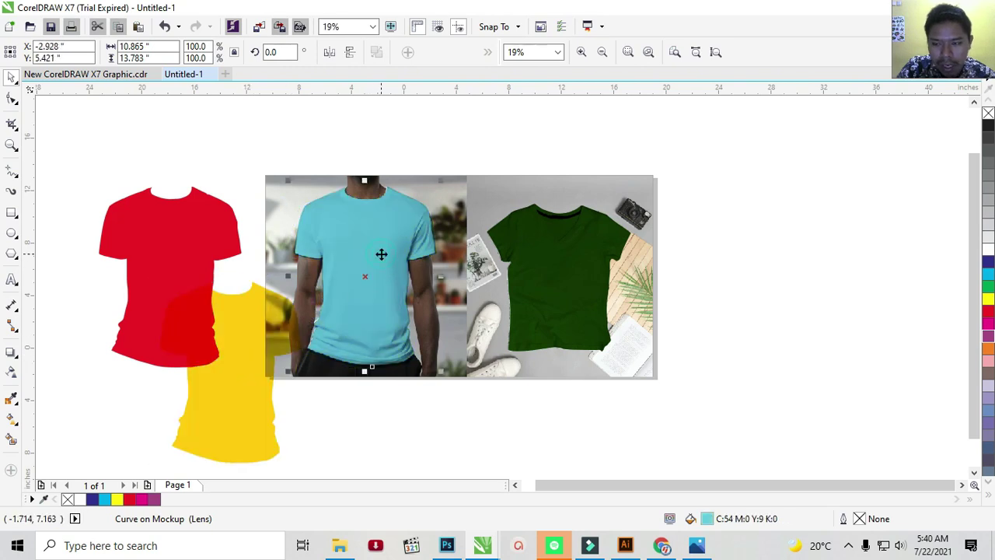
pyautogui.click(986, 274)
pyautogui.click(988, 273)
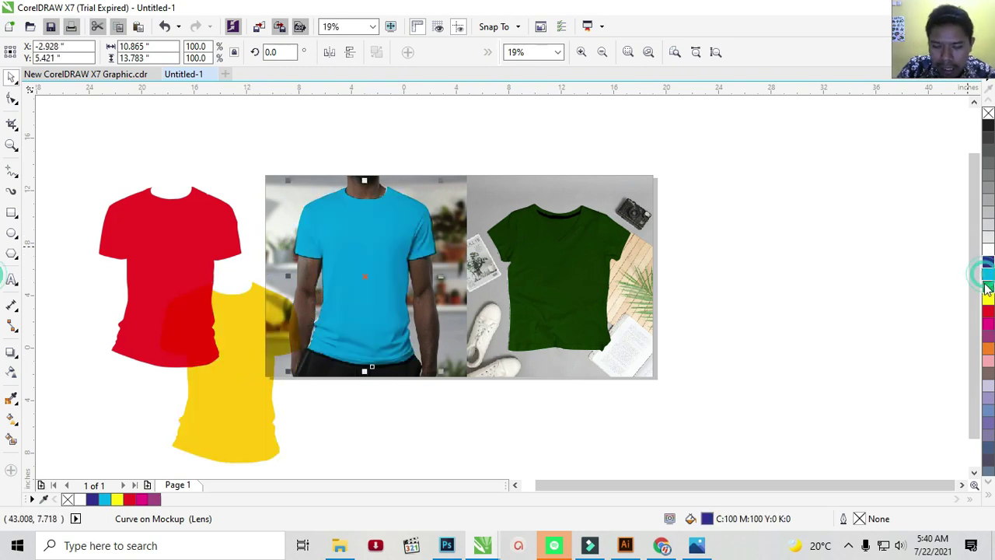
pyautogui.click(988, 286)
pyautogui.click(988, 298)
pyautogui.click(988, 311)
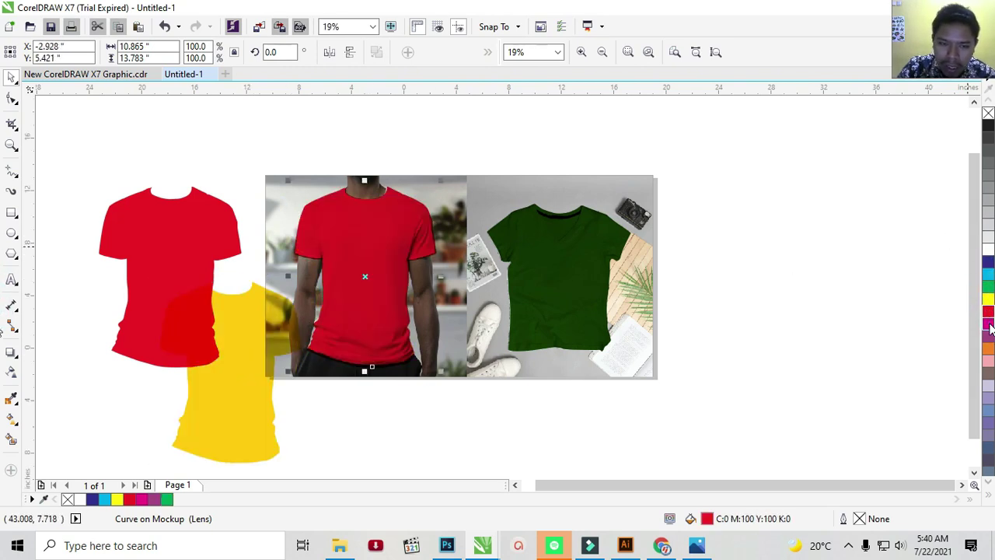
pyautogui.click(988, 324)
pyautogui.click(988, 336)
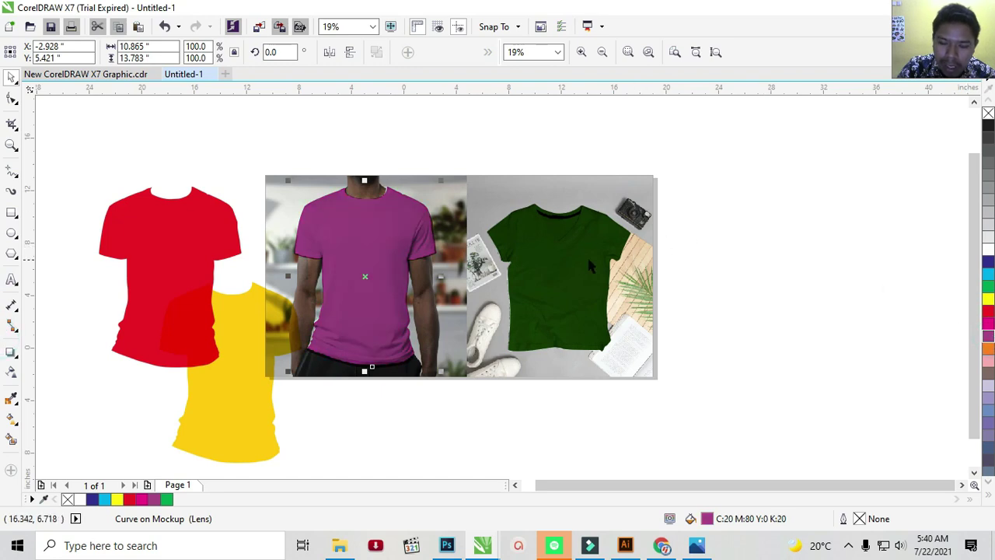
pyautogui.click(564, 256)
# Step: Drag the shirt lenses around the layout, then undo the stray moves
pyautogui.moveTo(556, 260); pyautogui.dragTo(736, 249)
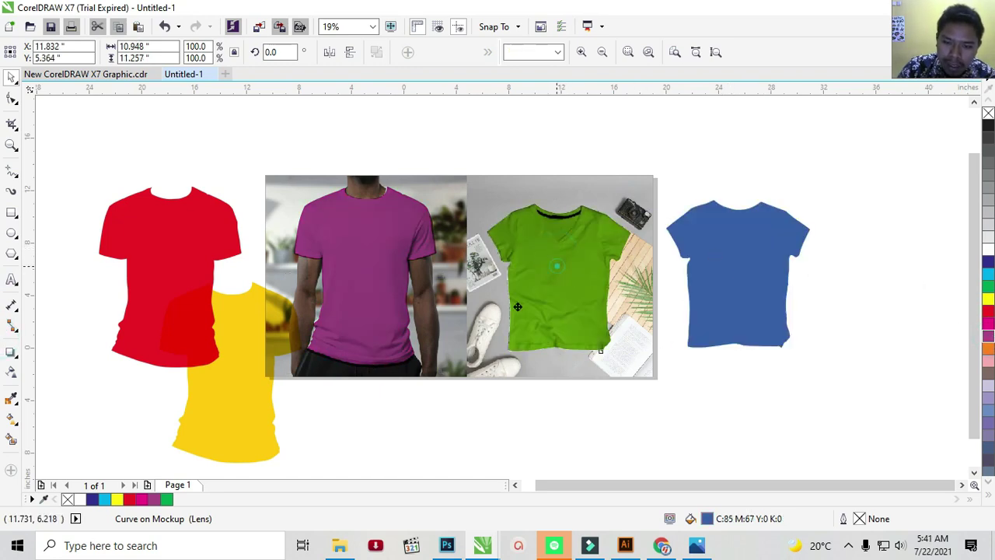
pyautogui.moveTo(517, 307); pyautogui.dragTo(411, 406)
pyautogui.moveTo(546, 294); pyautogui.dragTo(666, 194)
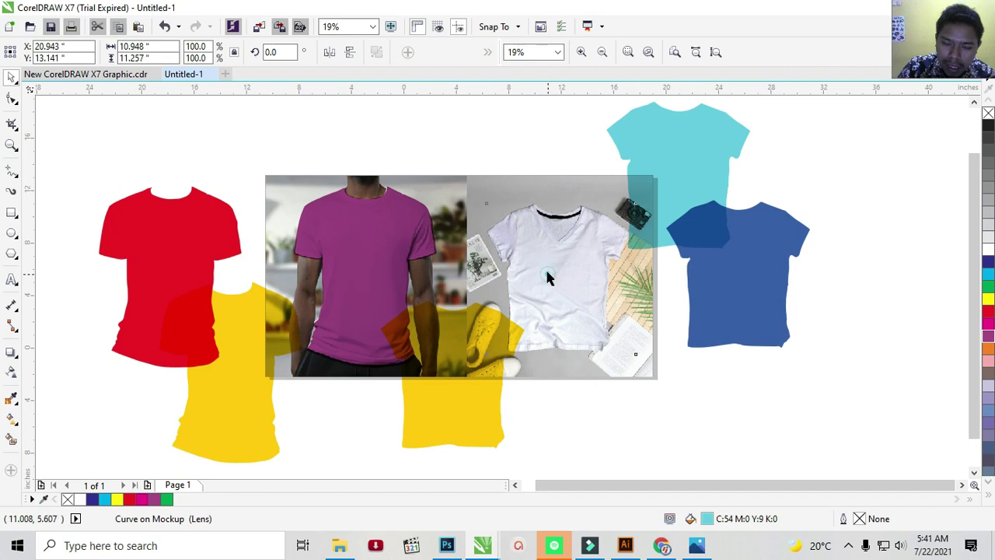
pyautogui.moveTo(546, 278); pyautogui.dragTo(500, 207)
pyautogui.scroll(2, 518, 218)
pyautogui.scroll(2, 505, 156)
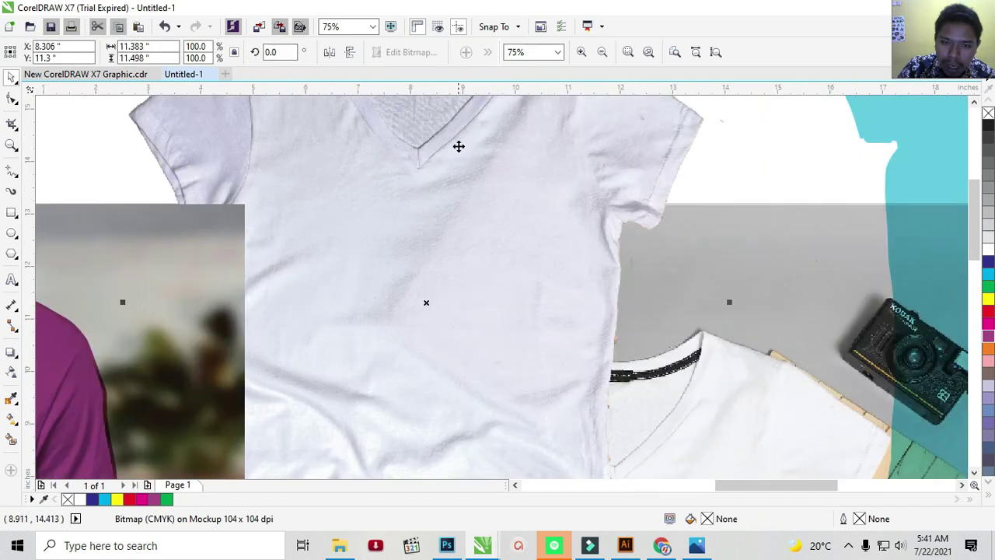
pyautogui.scroll(4, 459, 146)
pyautogui.scroll(-8, 455, 164)
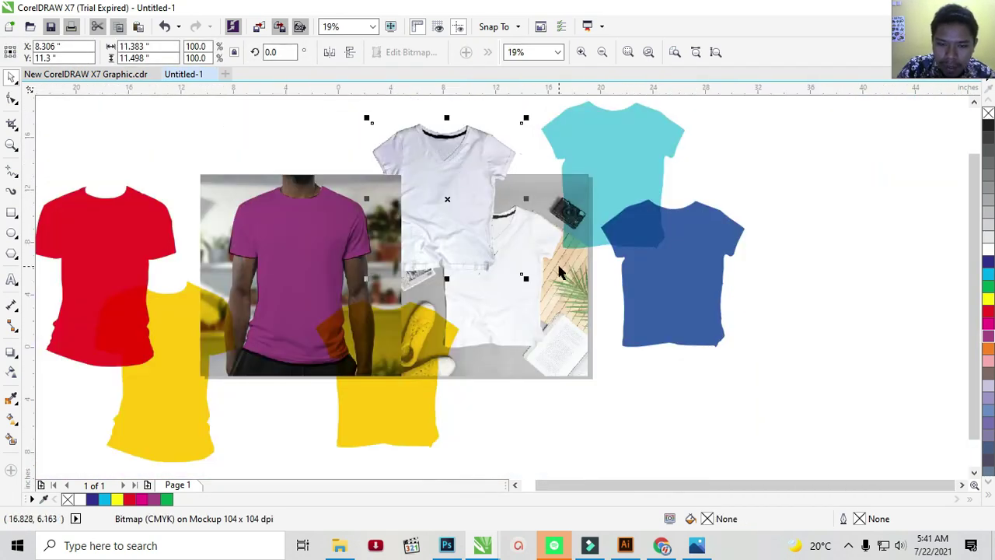
pyautogui.scroll(3, 544, 249)
pyautogui.scroll(2, 525, 217)
pyautogui.scroll(-1, 519, 202)
pyautogui.scroll(-2, 518, 200)
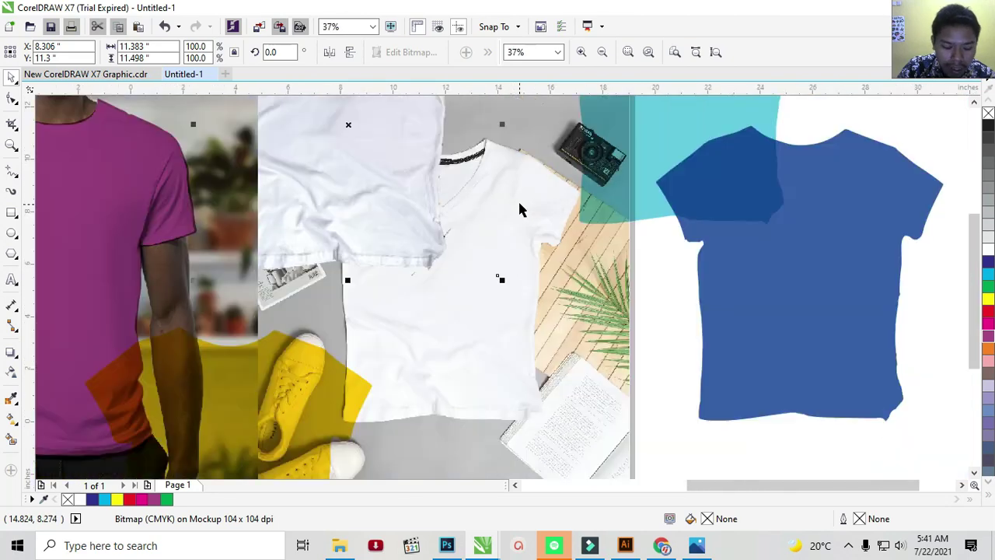
pyautogui.hotkey('ctrl', 'z')
pyautogui.hotkey('ctrl', 'z')
pyautogui.hotkey('ctrl', 'z')
pyautogui.hotkey('ctrl', 'z')
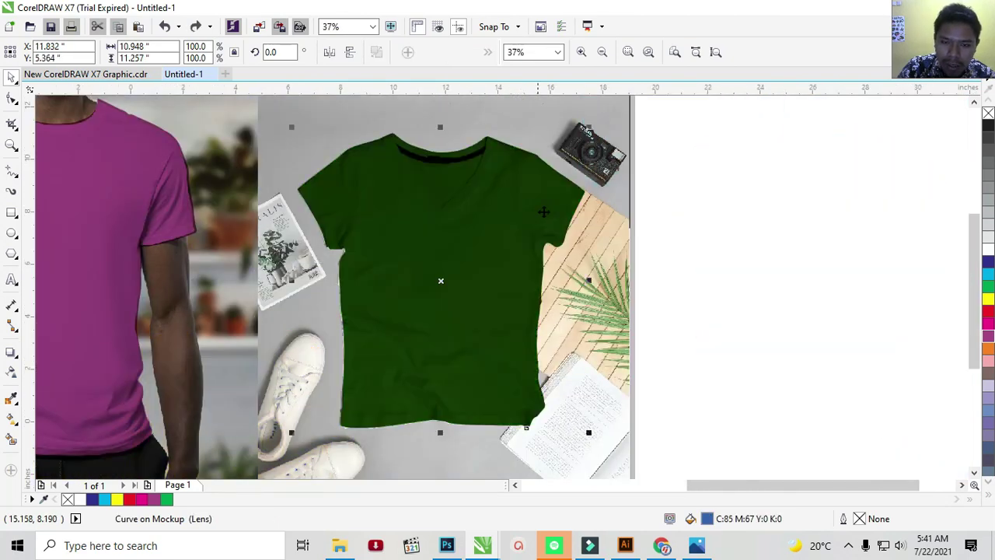
# Step: Try green and red palette tints on the flat-lay shirt lens
pyautogui.click(762, 197)
pyautogui.click(506, 204)
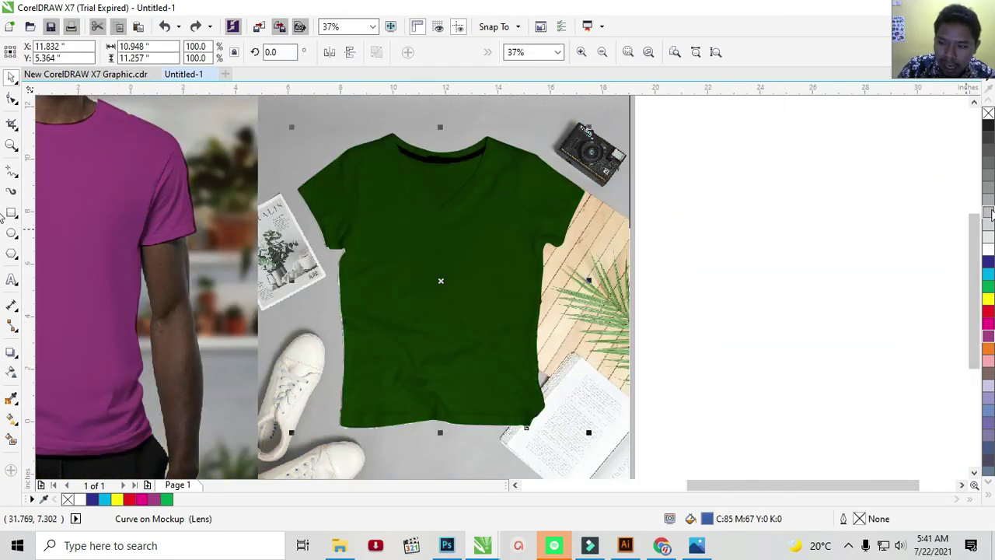
pyautogui.click(989, 214)
pyautogui.click(988, 187)
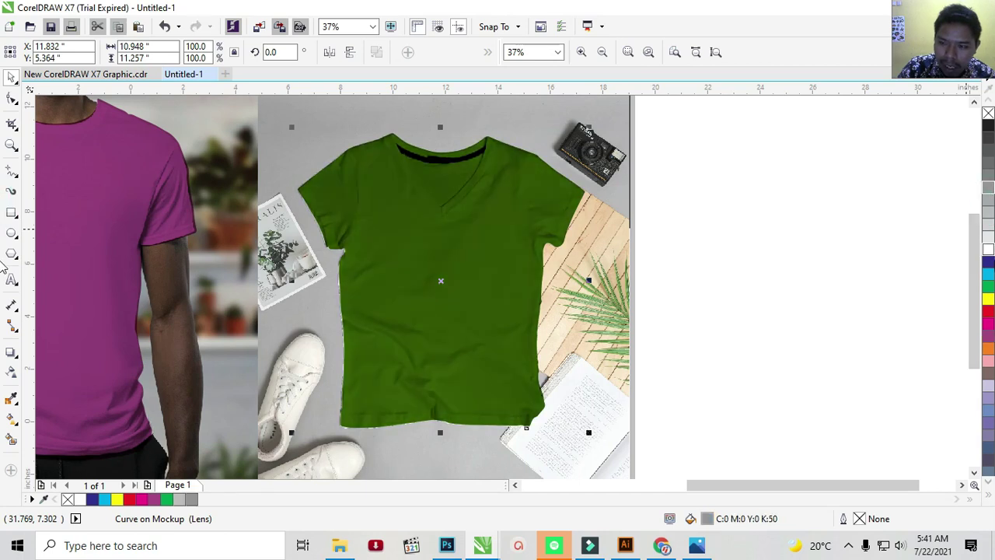
pyautogui.click(989, 286)
pyautogui.click(989, 311)
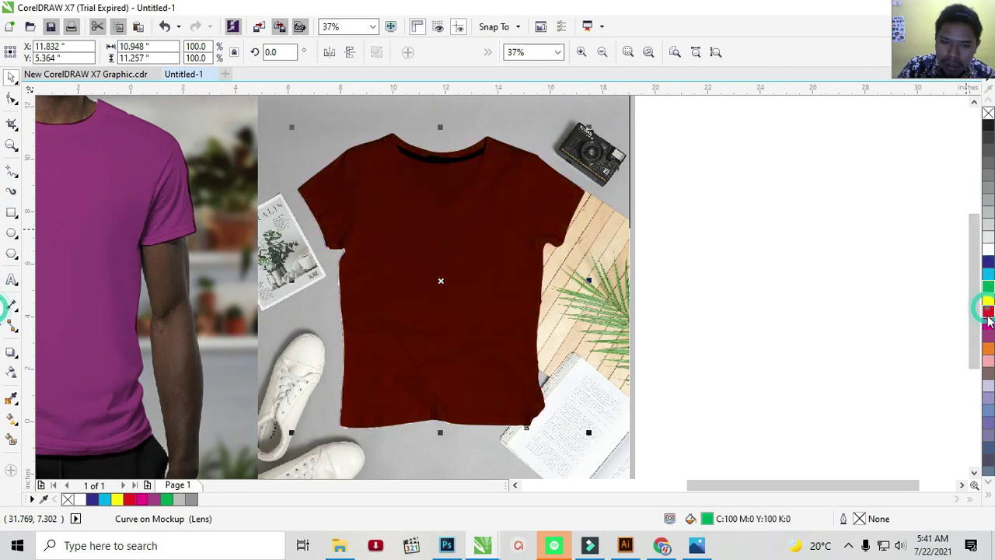
pyautogui.click(788, 276)
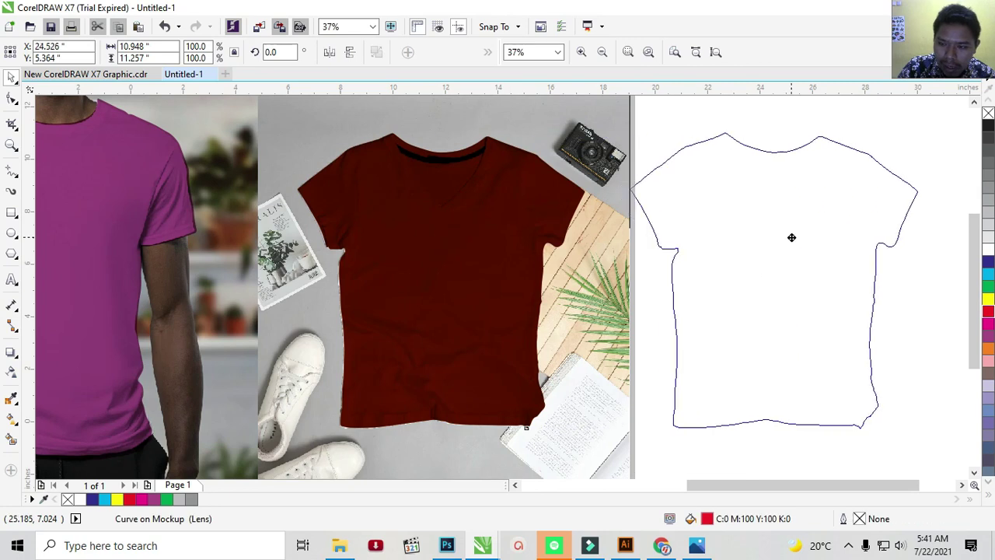
# Step: Move the red shirt lens beside the layout and make the flat-lay shirt magenta
pyautogui.moveTo(545, 264); pyautogui.dragTo(879, 266)
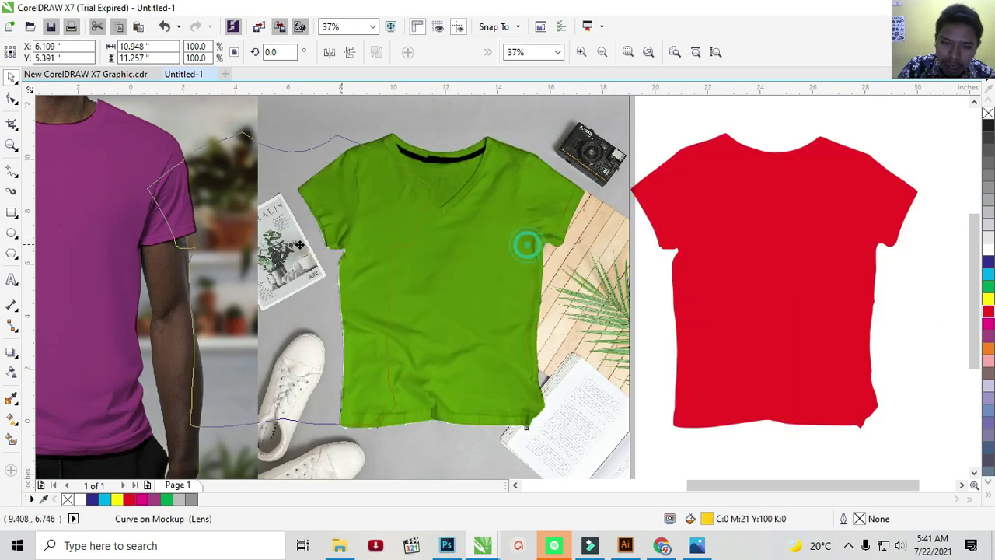
pyautogui.moveTo(524, 244); pyautogui.dragTo(348, 241)
pyautogui.click(527, 220)
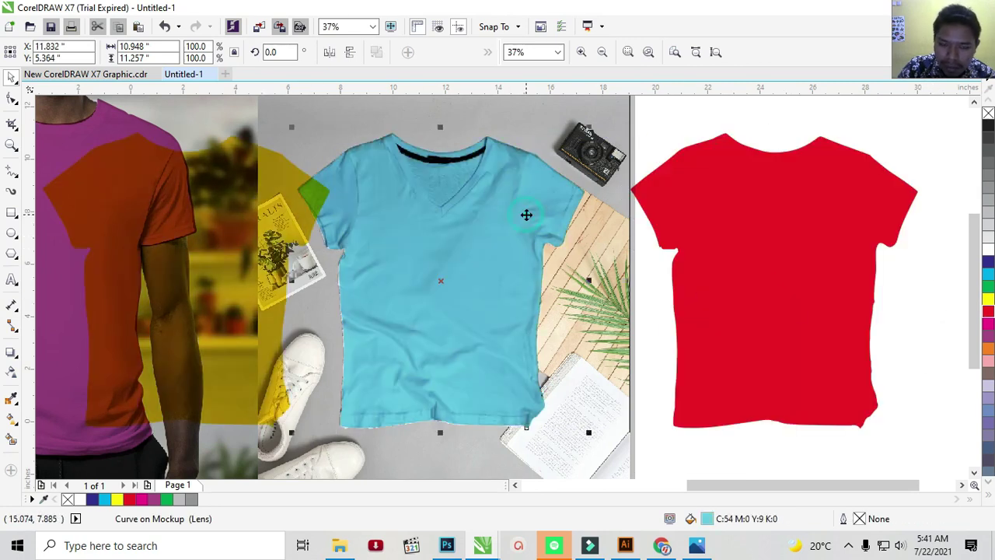
pyautogui.click(988, 311)
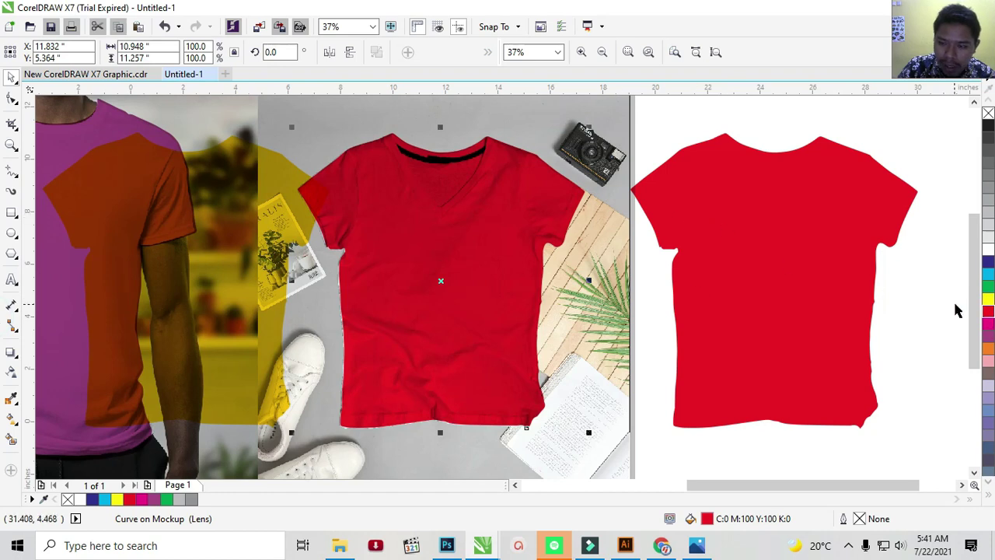
pyautogui.click(988, 324)
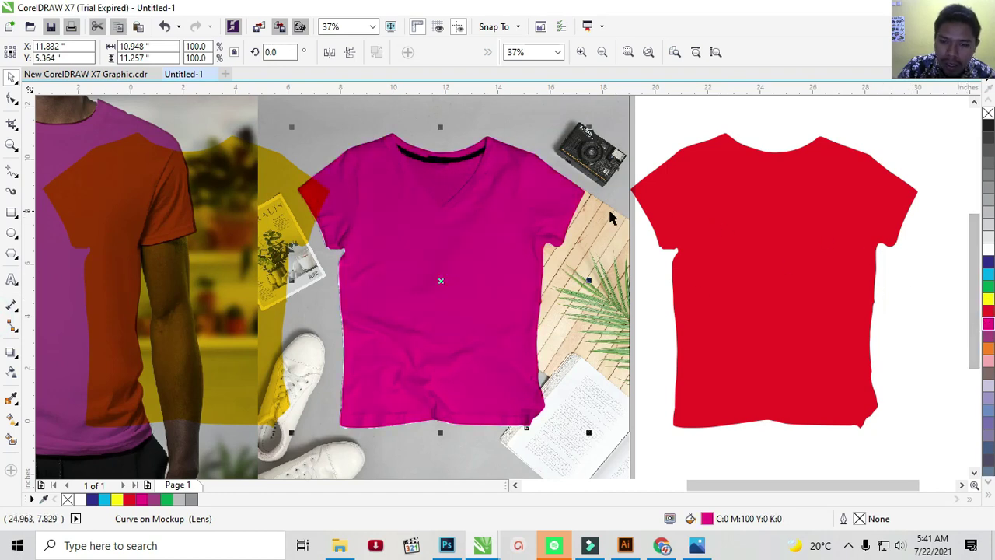
pyautogui.scroll(-3, 611, 219)
pyautogui.scroll(2, 607, 204)
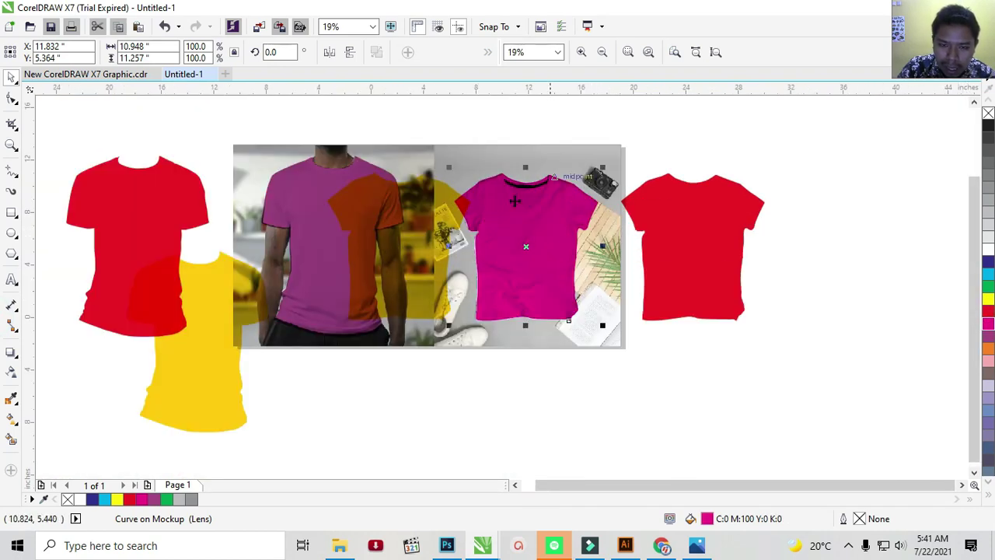
pyautogui.moveTo(542, 219); pyautogui.dragTo(627, 173)
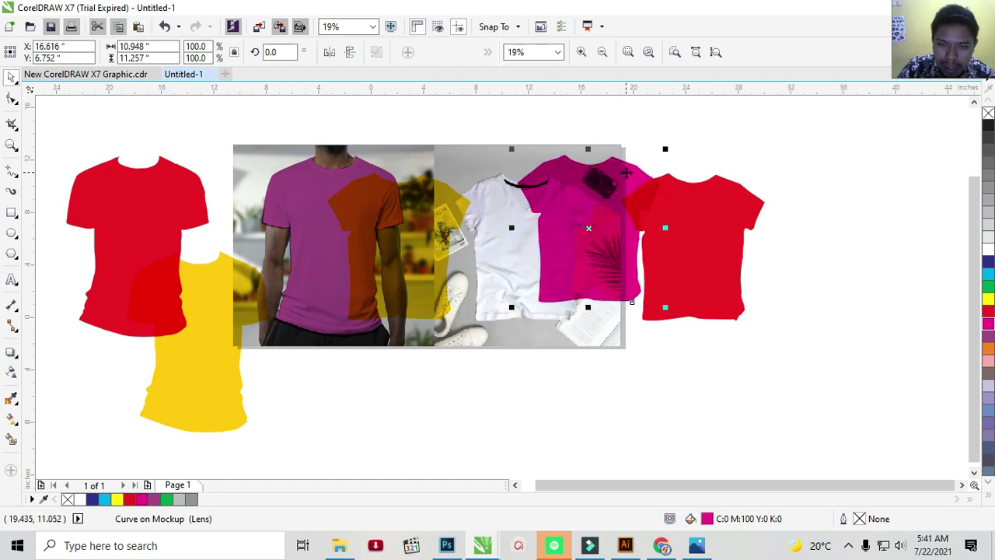
pyautogui.hotkey('ctrl', 'z')
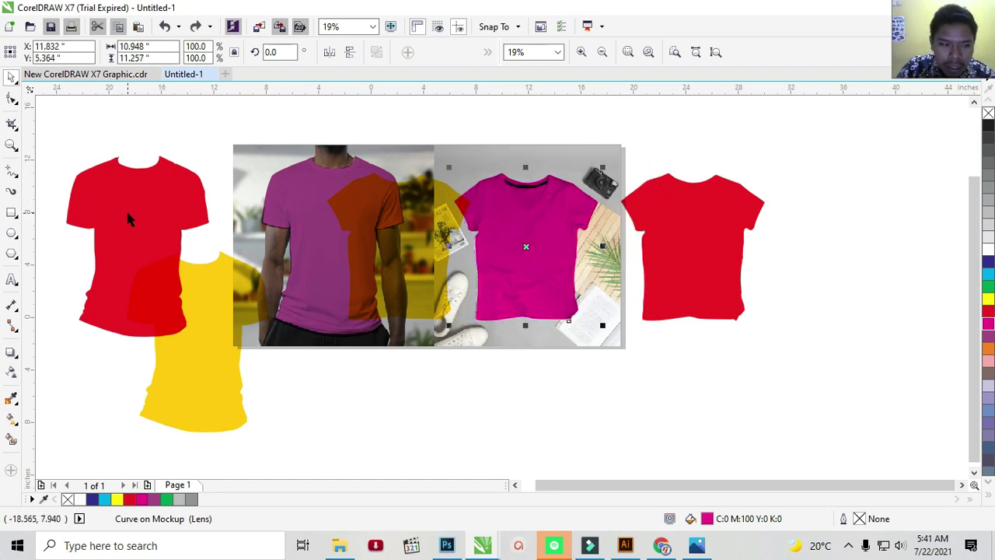
pyautogui.click(11, 373)
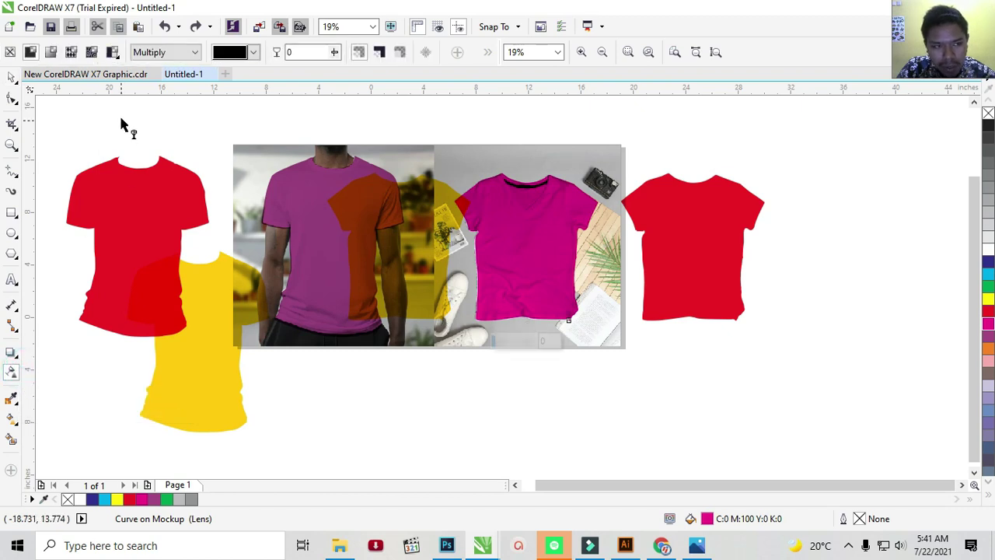
pyautogui.click(162, 53)
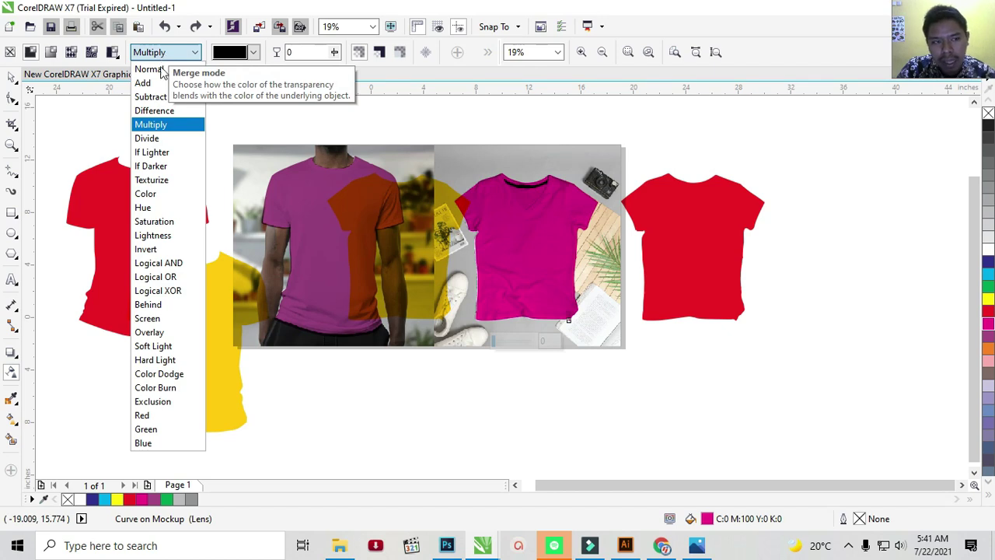
pyautogui.click(151, 69)
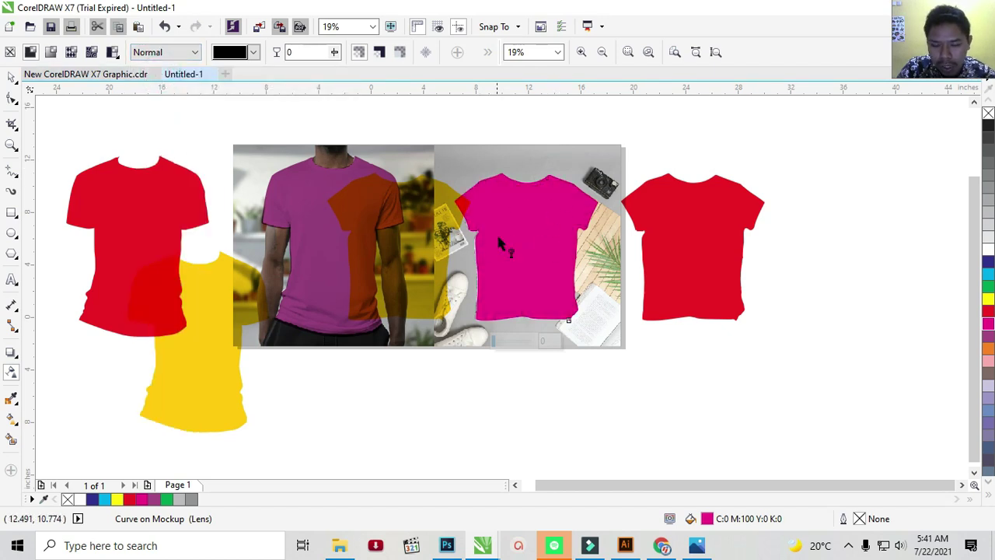
pyautogui.click(166, 52)
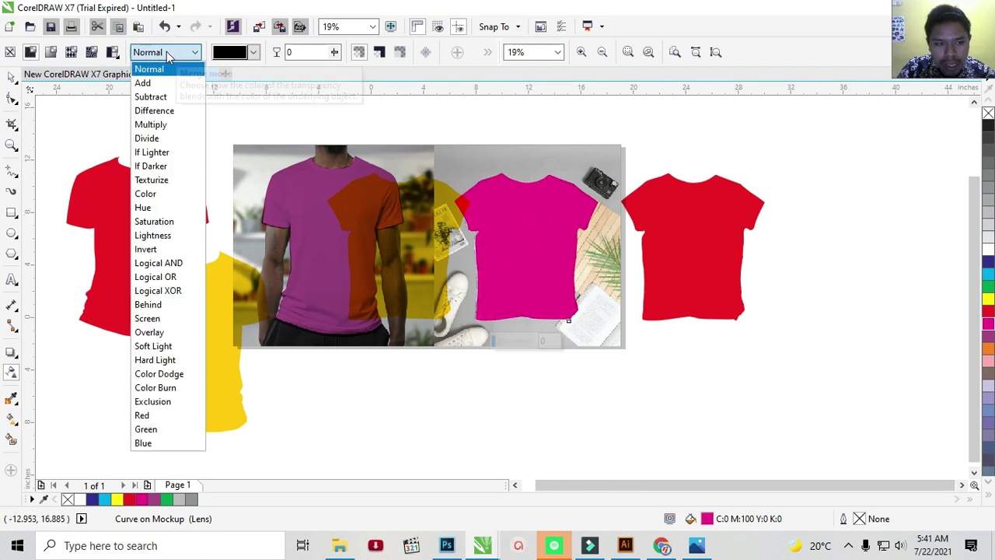
pyautogui.click(152, 125)
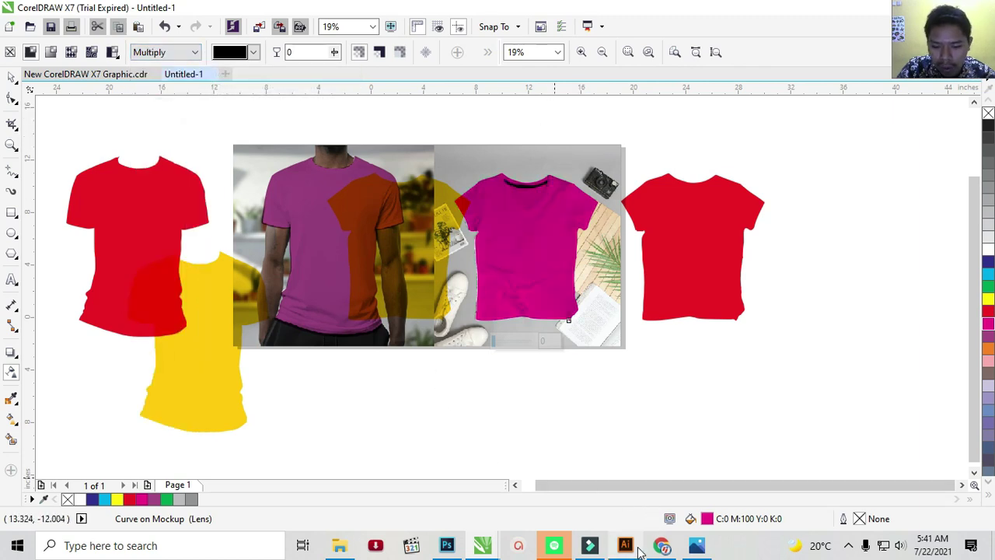
# Step: Ungroup the Mockup layer group in the Photoshop mockup document
pyautogui.click(447, 545)
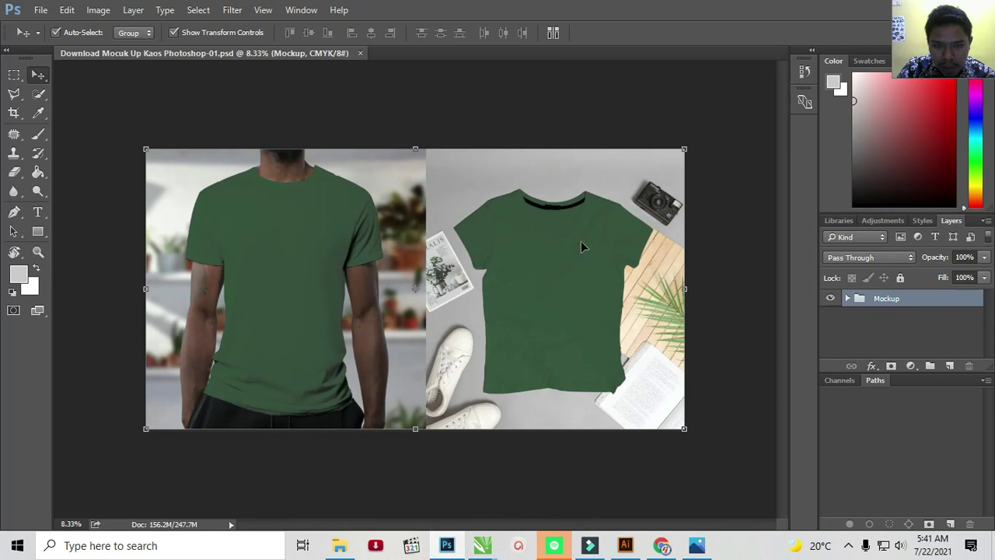
pyautogui.click(223, 100)
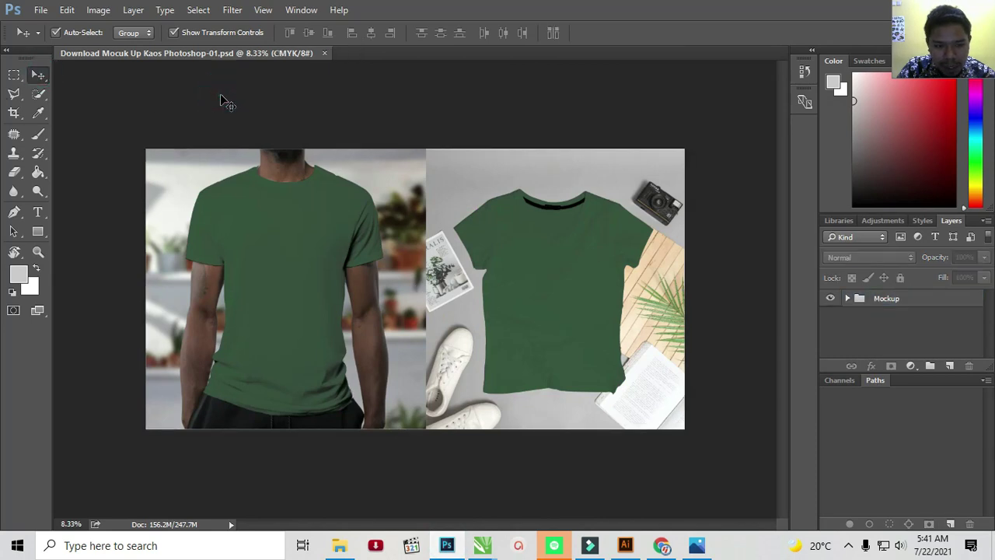
pyautogui.click(548, 257)
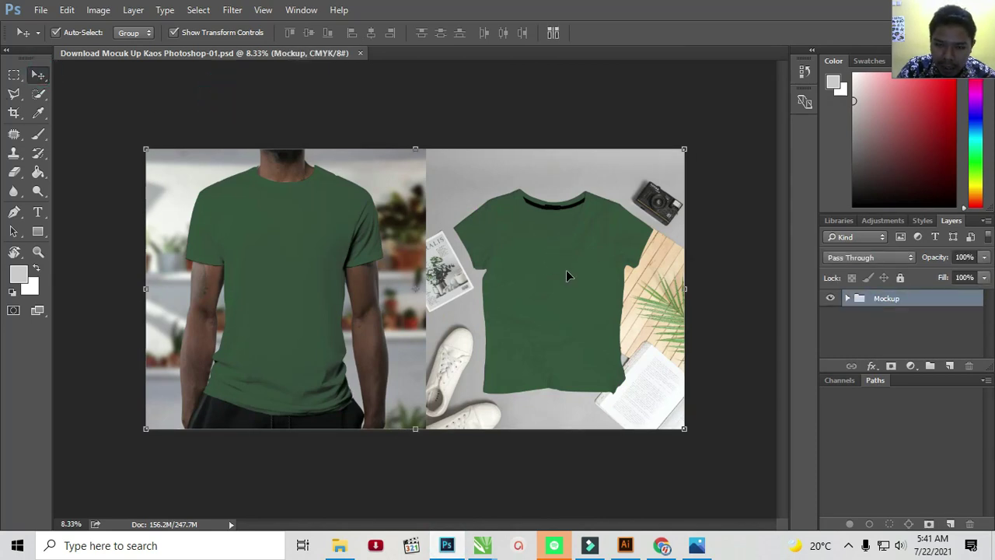
pyautogui.rightClick(879, 301)
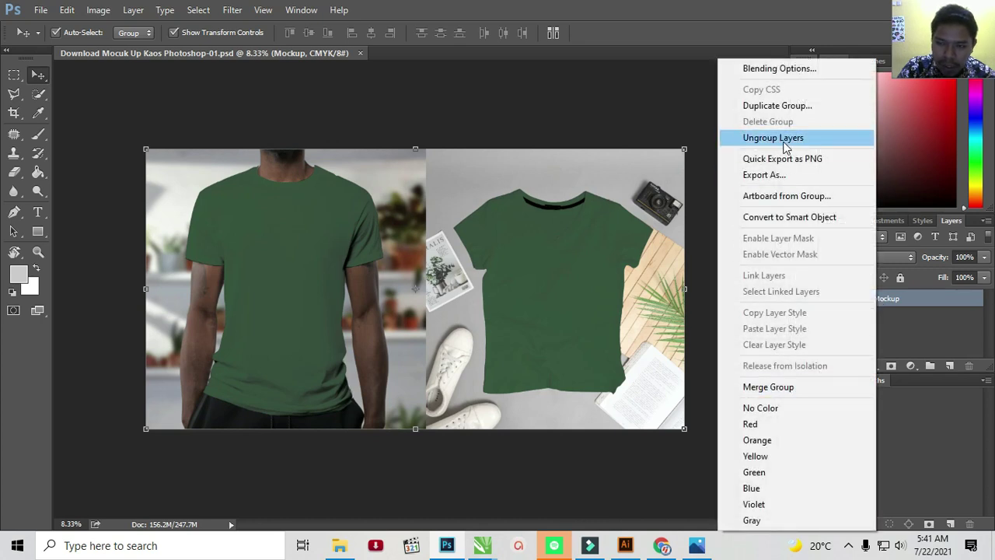
pyautogui.click(783, 142)
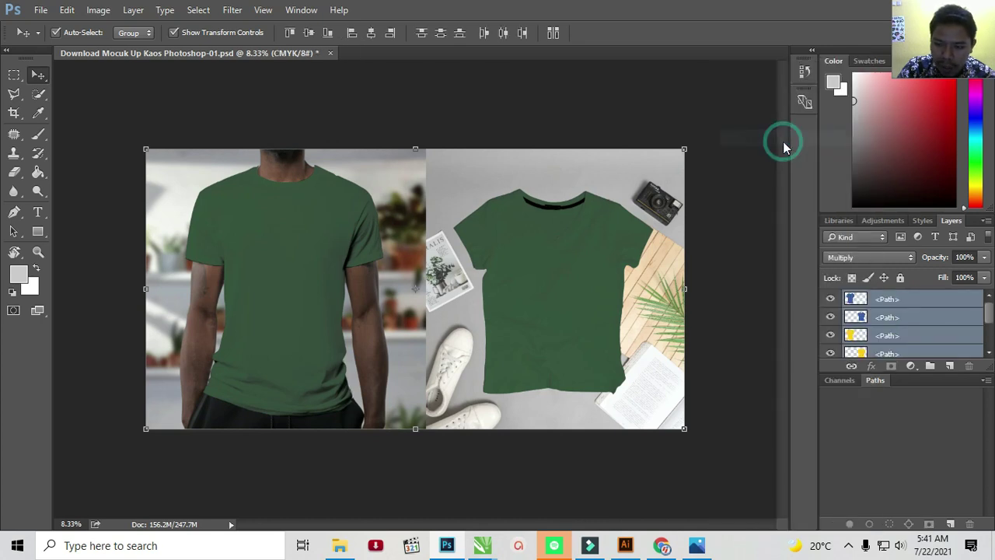
# Step: Float and enlarge the Layers panel, hiding the shirt colour layers one by one
pyautogui.click(831, 299)
pyautogui.click(830, 317)
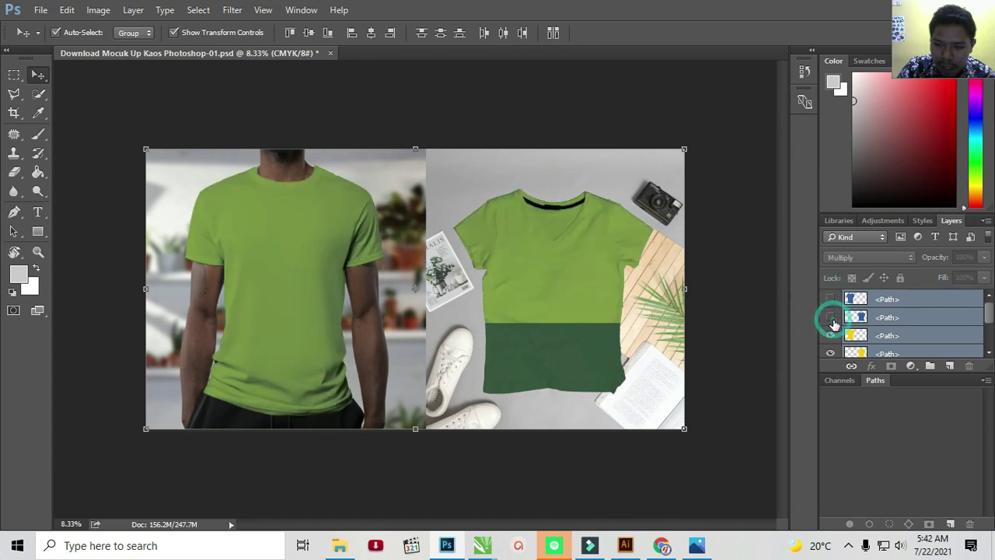
pyautogui.click(830, 335)
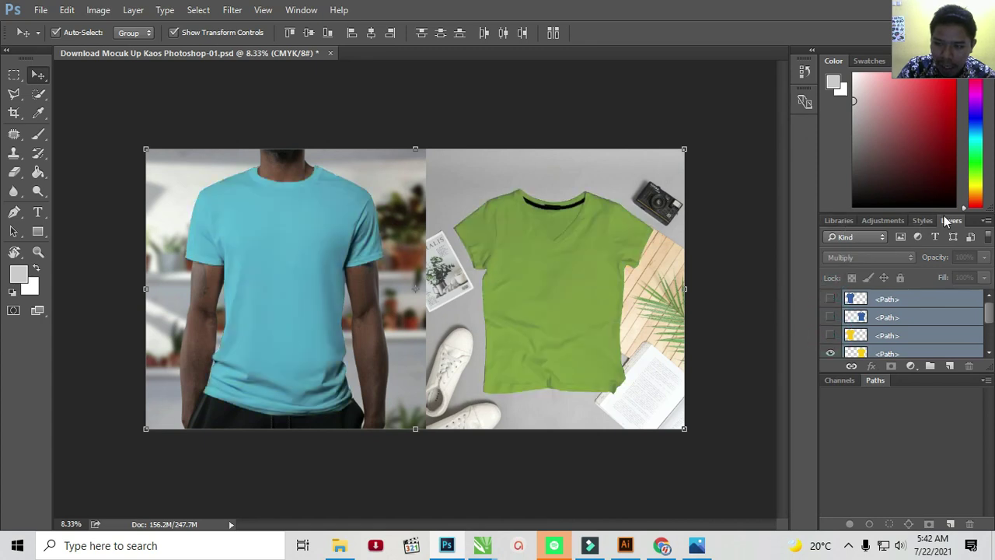
pyautogui.moveTo(948, 220); pyautogui.dragTo(608, 132)
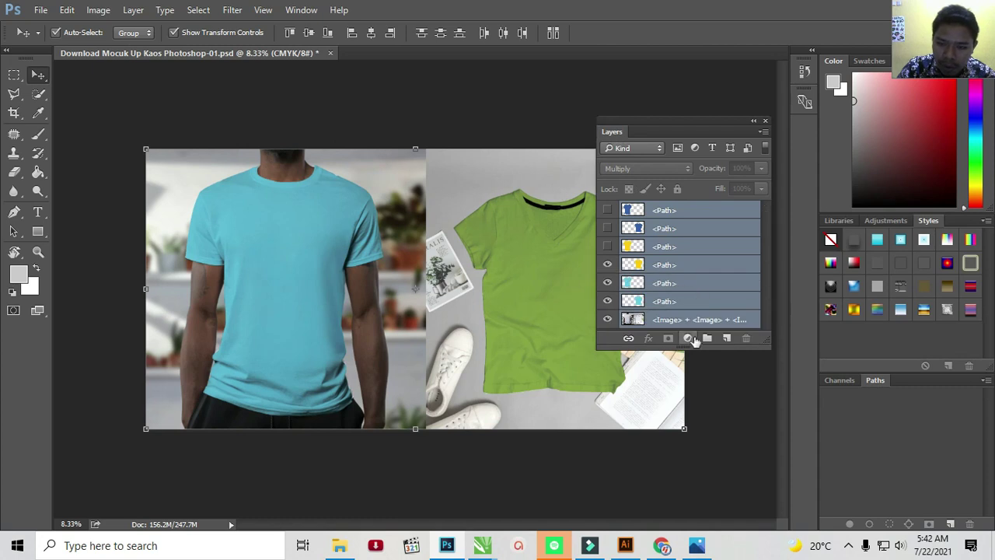
pyautogui.moveTo(688, 349); pyautogui.dragTo(677, 482)
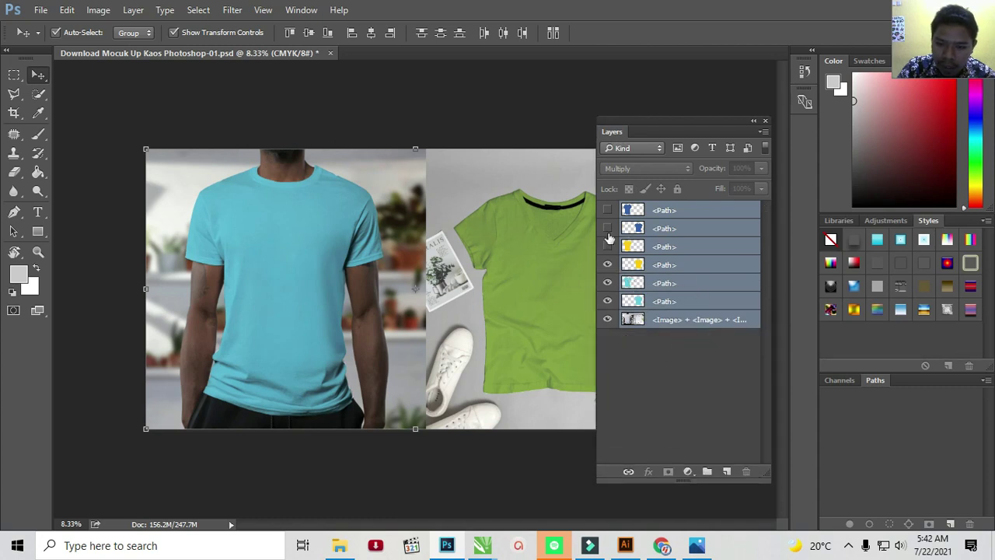
pyautogui.click(608, 267)
pyautogui.moveTo(604, 120); pyautogui.dragTo(672, 114)
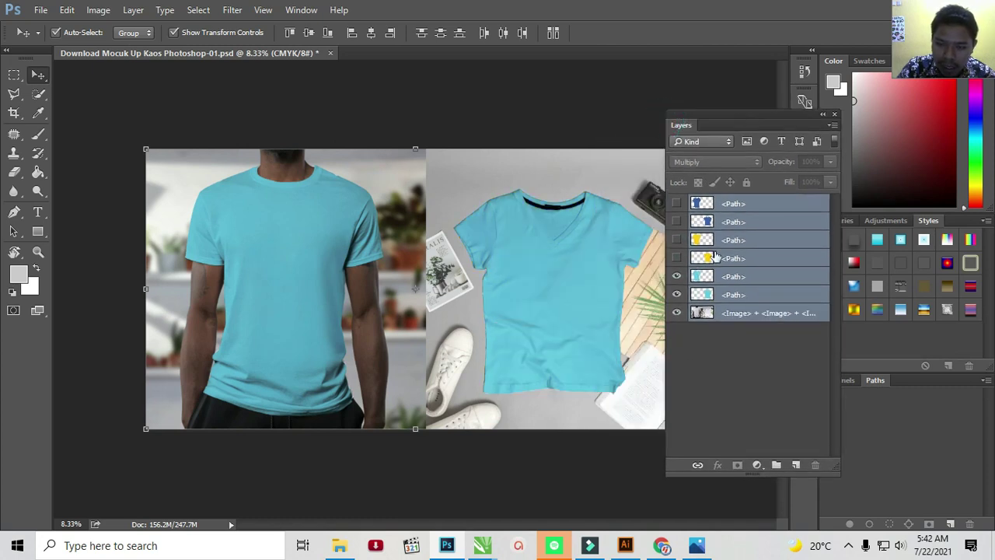
pyautogui.click(676, 277)
pyautogui.click(677, 295)
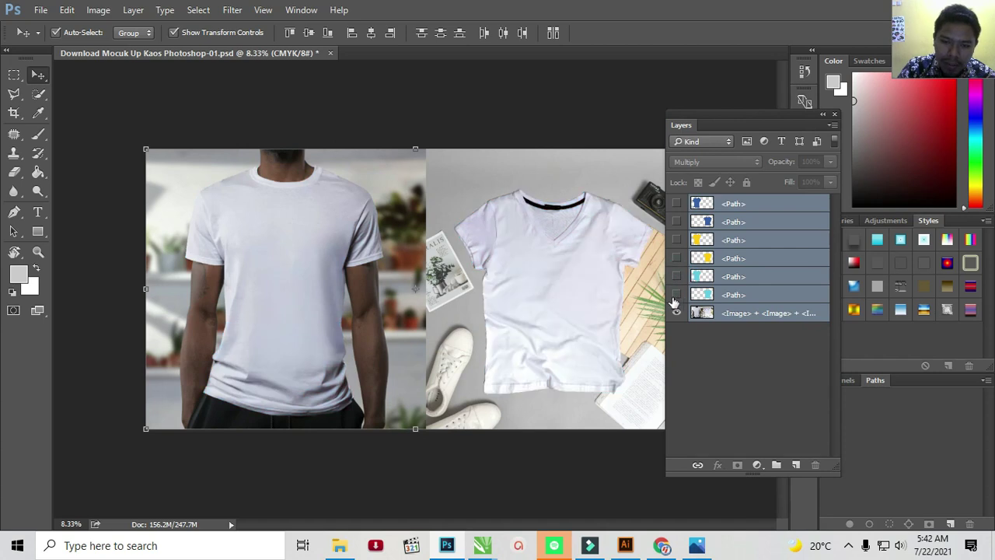
# Step: Turn all six shirt colour layers back on
pyautogui.click(676, 294)
pyautogui.click(676, 277)
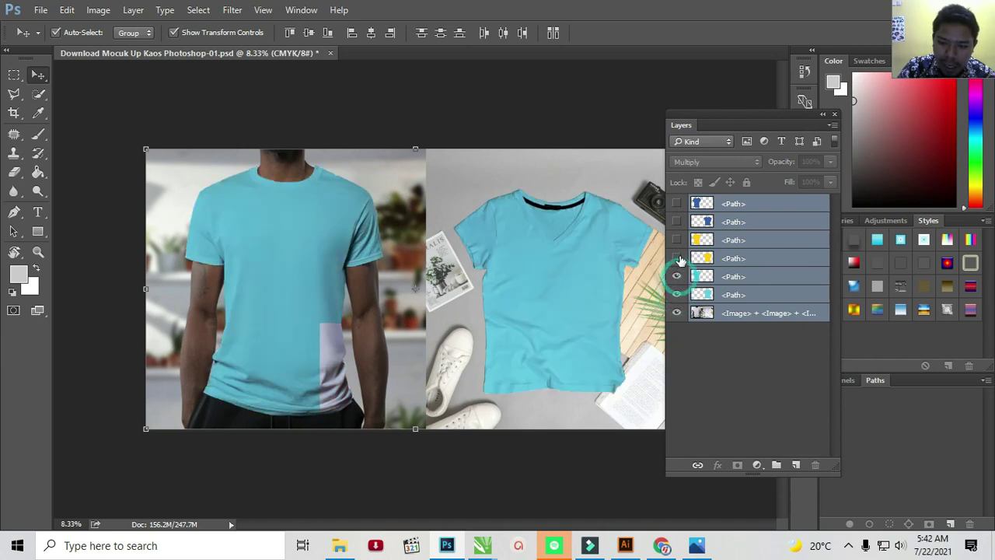
pyautogui.click(677, 258)
pyautogui.click(676, 240)
pyautogui.click(677, 222)
pyautogui.click(676, 204)
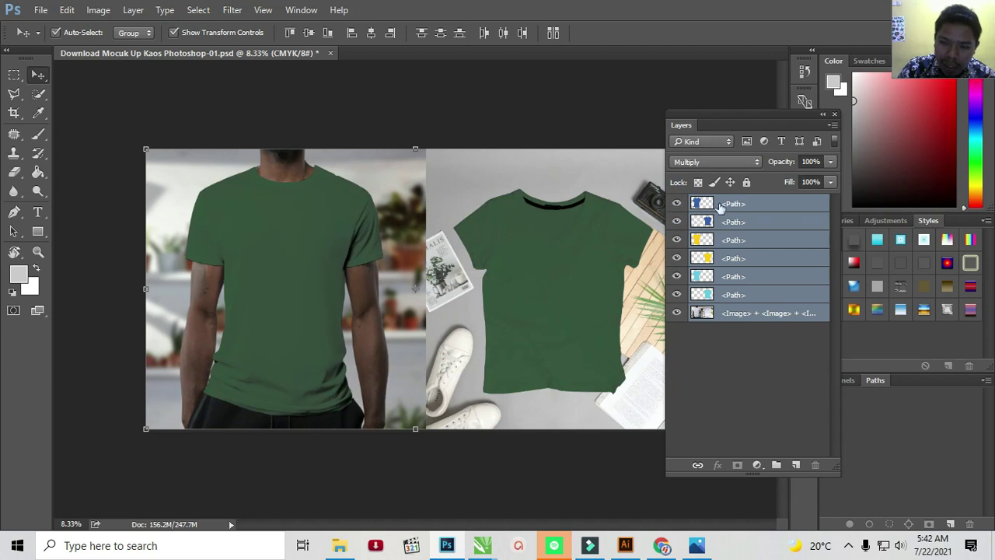
# Step: Hide the middle colour layers, leaving only the blue and cyan shirt layers visible
pyautogui.click(677, 221)
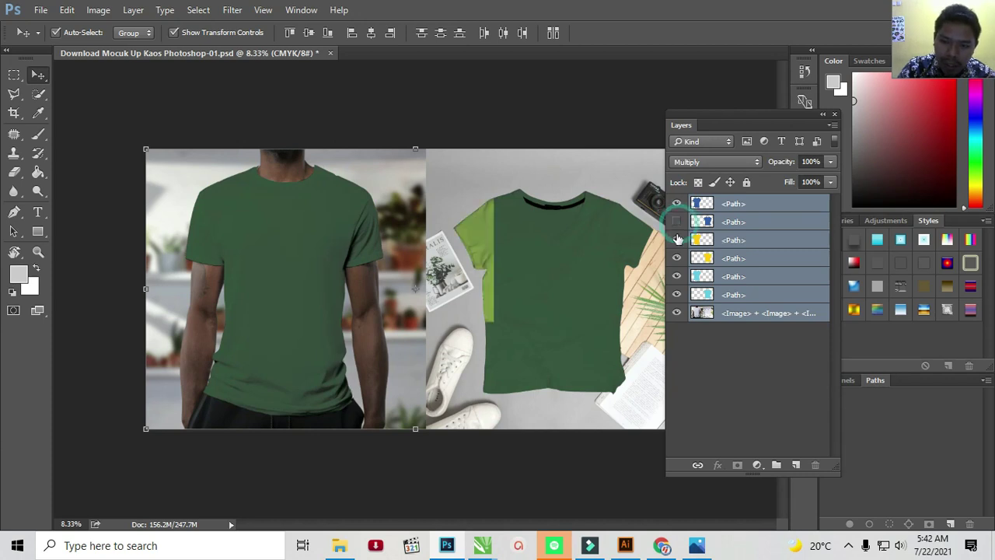
pyautogui.click(676, 239)
pyautogui.click(676, 258)
pyautogui.click(677, 258)
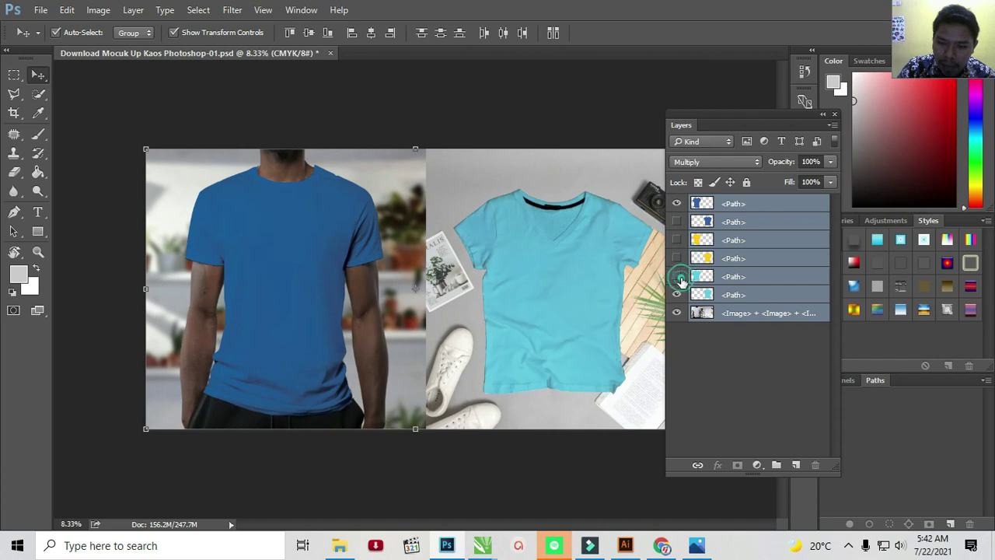
pyautogui.click(676, 276)
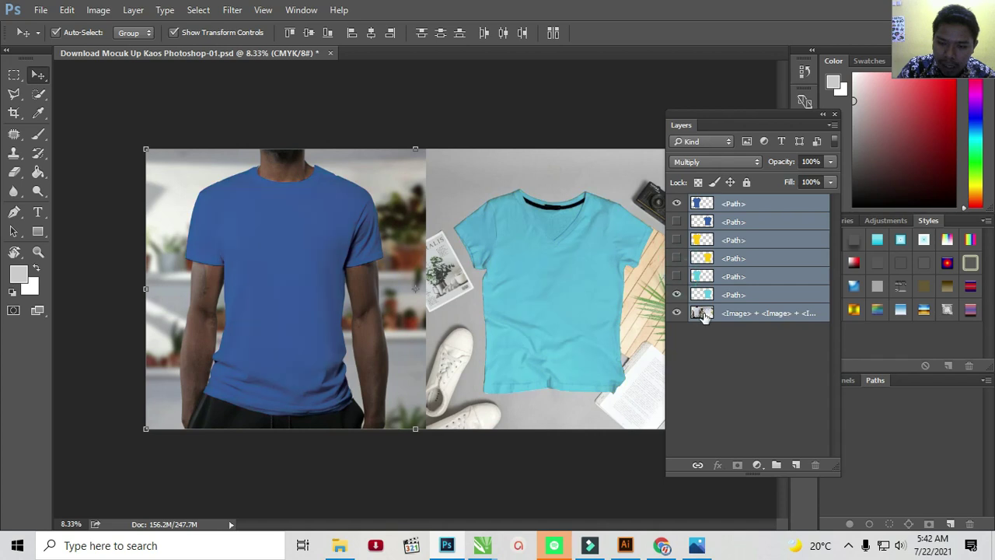
pyautogui.click(770, 205)
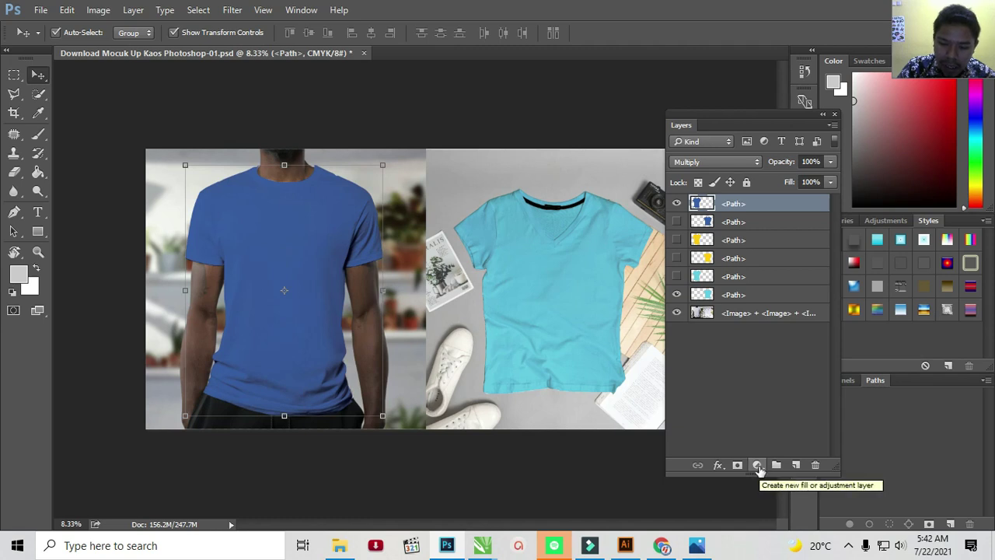
# Step: Add a Hue/Saturation adjustment layer above the blue shirt layer
pyautogui.click(759, 467)
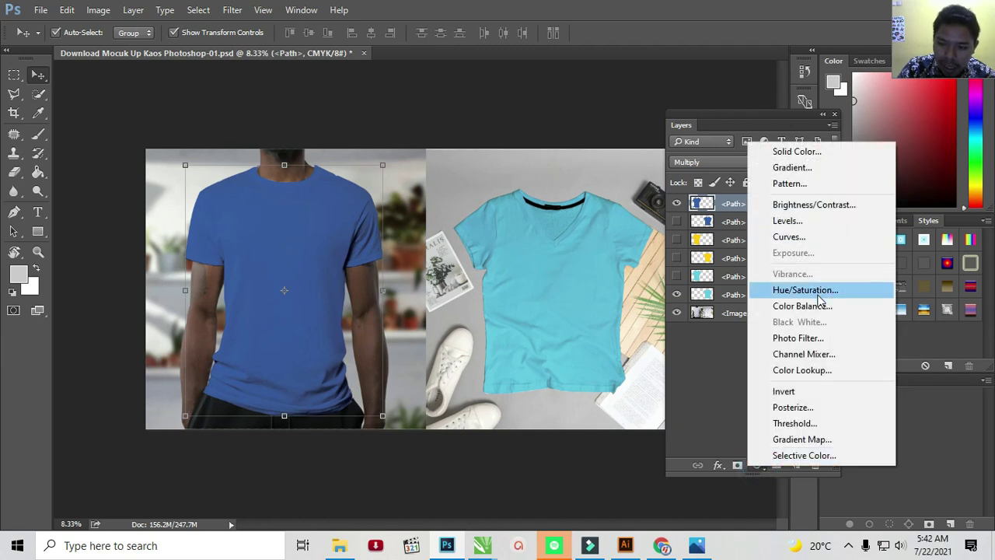
pyautogui.click(702, 357)
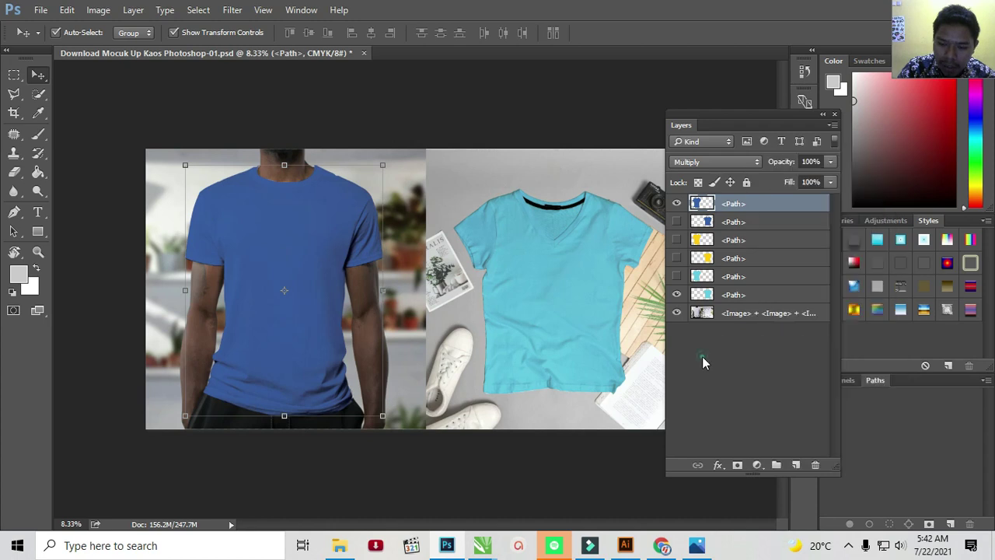
pyautogui.click(757, 467)
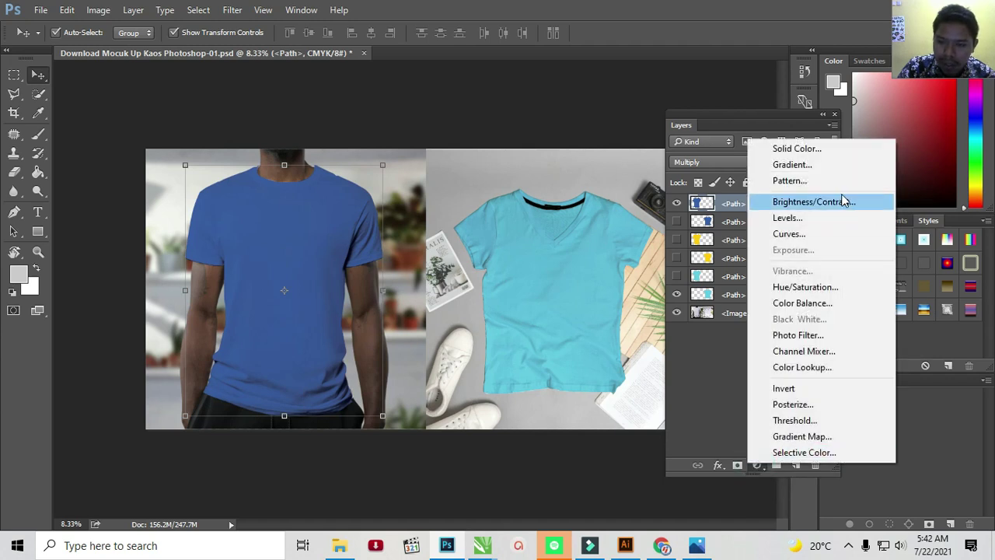
pyautogui.click(806, 287)
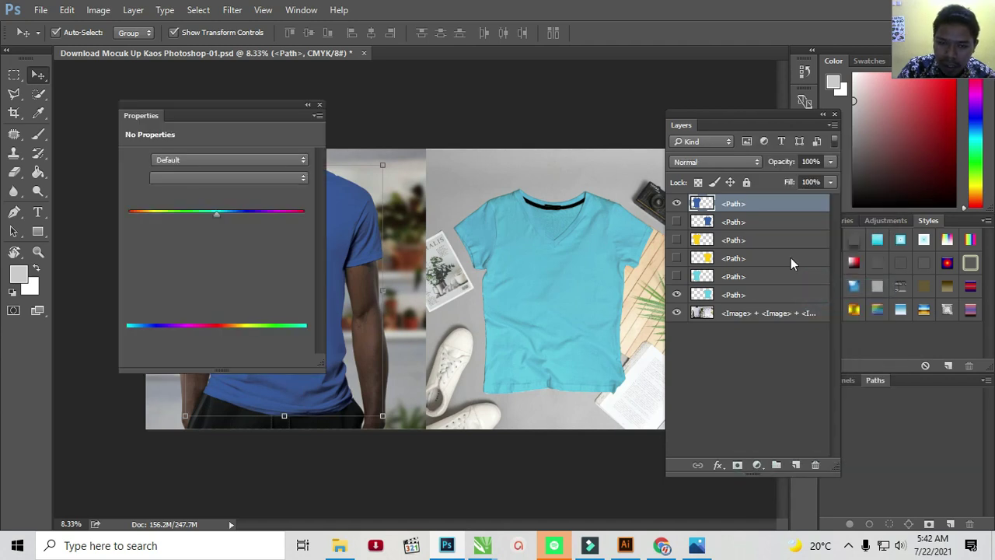
pyautogui.moveTo(259, 117); pyautogui.dragTo(552, 141)
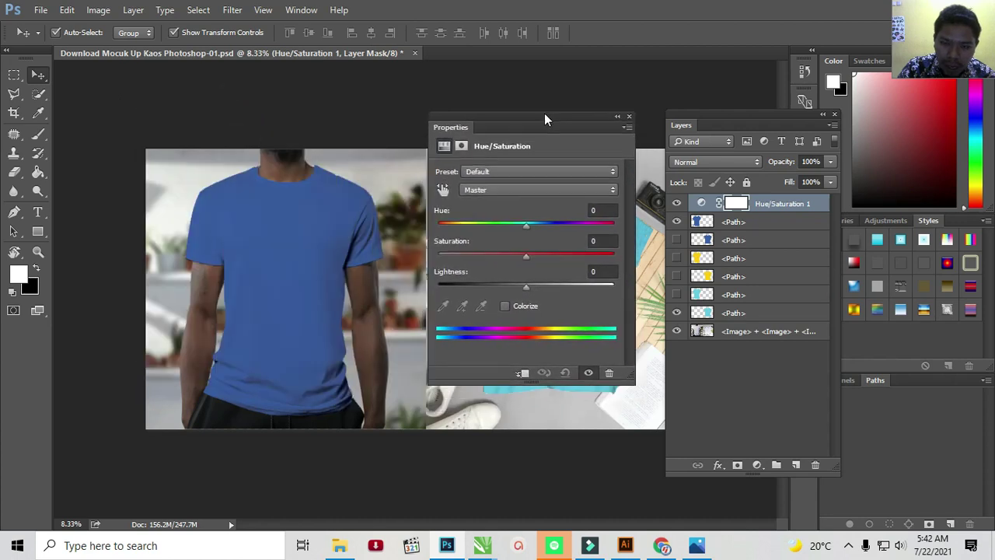
# Step: Clip Hue/Saturation 1 to the blue shirt layer beneath it
pyautogui.rightClick(786, 212)
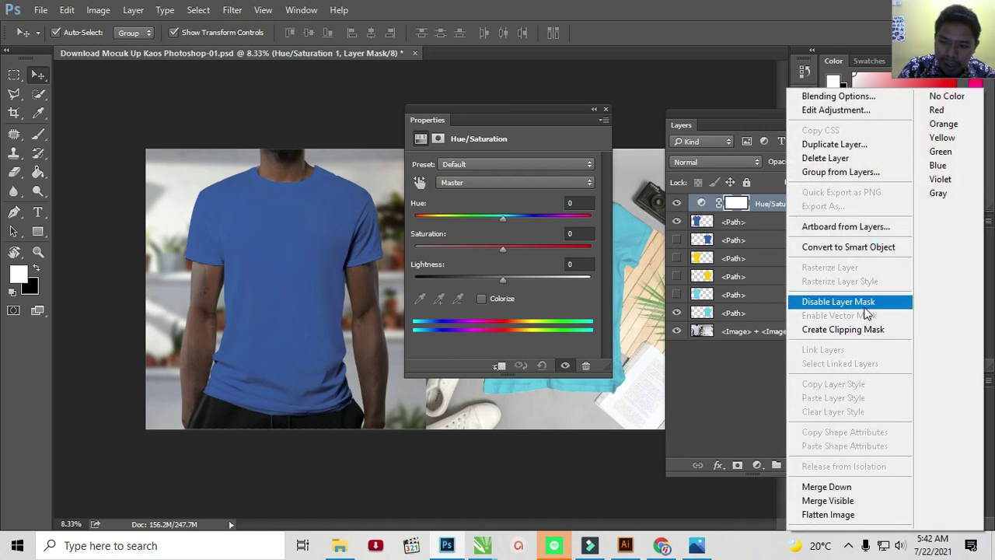
pyautogui.click(832, 329)
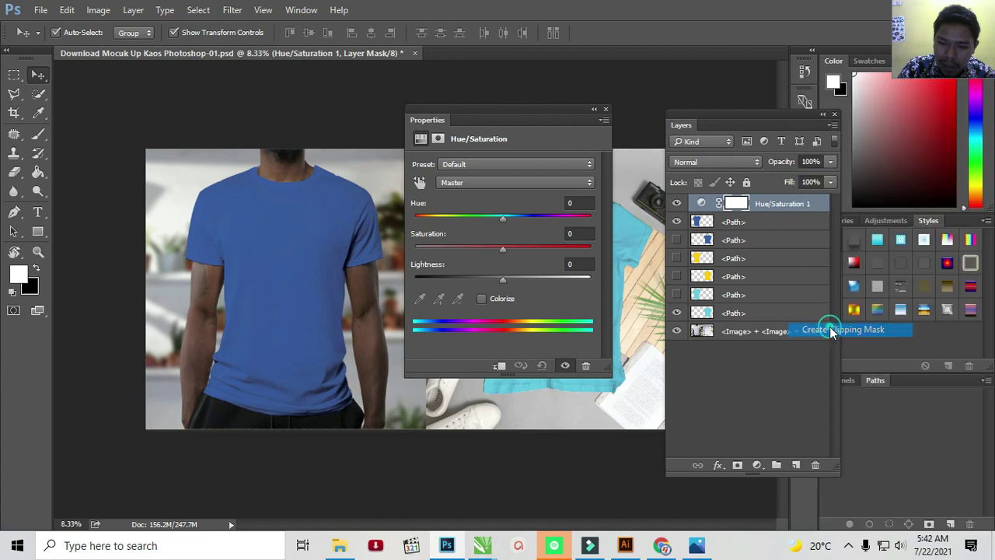
pyautogui.moveTo(523, 112); pyautogui.dragTo(255, 107)
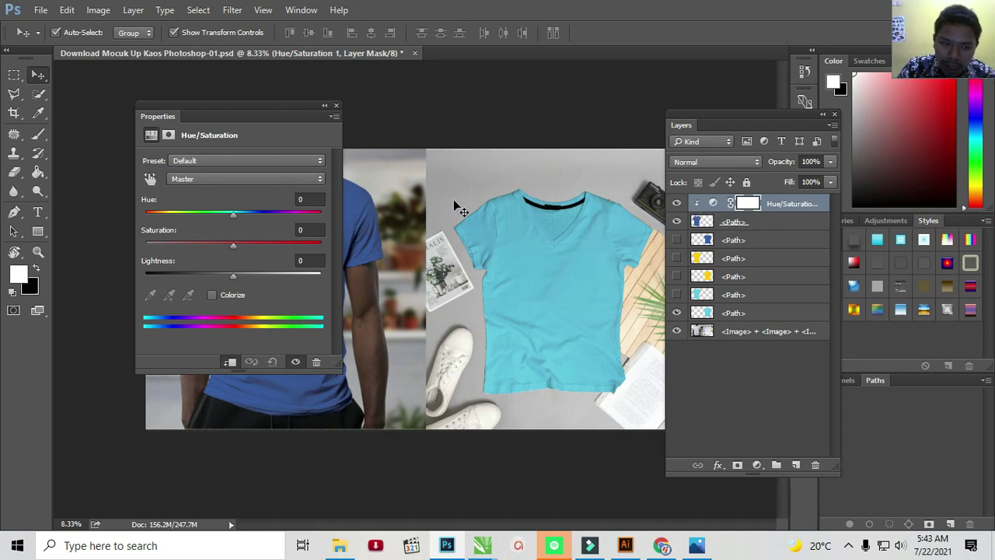
# Step: Set the worn shirt's Hue to -17 and Saturation to +88, then switch to the Illustrator mockup
pyautogui.moveTo(230, 105); pyautogui.dragTo(163, 91)
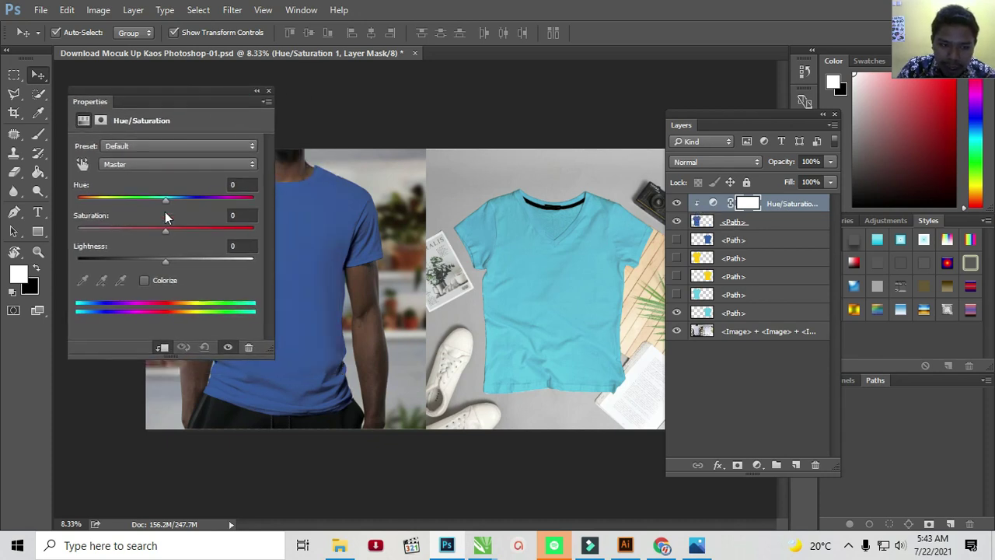
pyautogui.moveTo(165, 199); pyautogui.dragTo(173, 203)
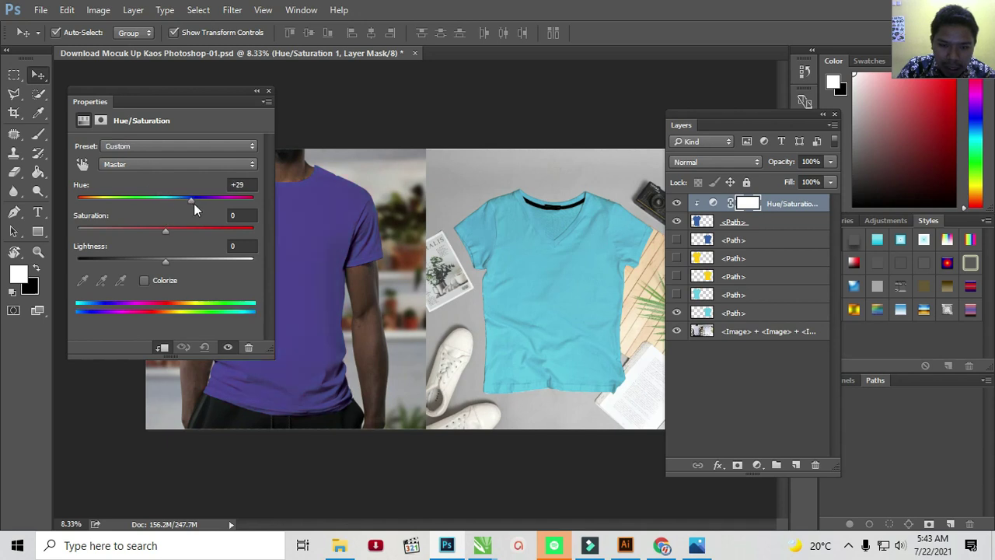
pyautogui.moveTo(180, 98); pyautogui.dragTo(660, 121)
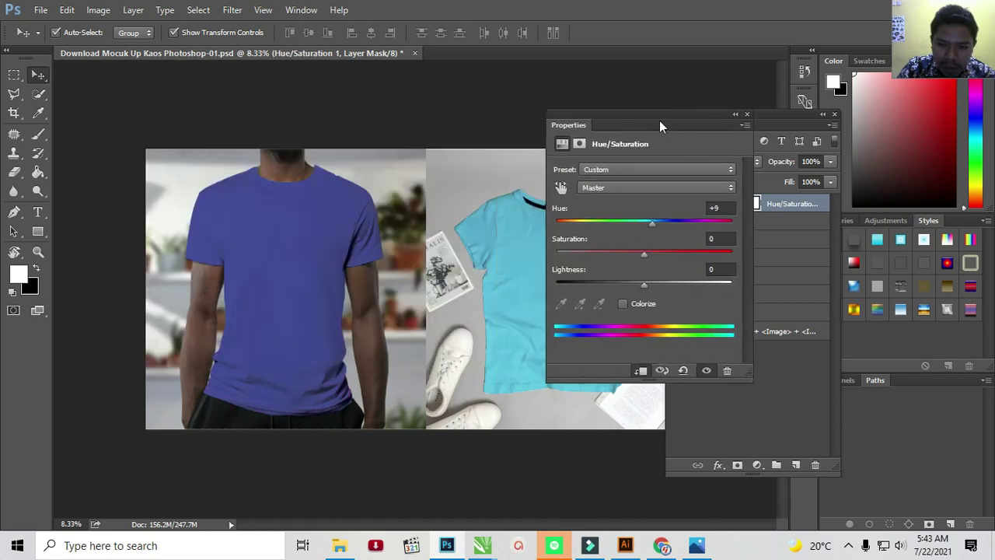
pyautogui.moveTo(646, 224)
pyautogui.mouseDown()
pyautogui.moveTo(678, 223)
pyautogui.moveTo(636, 222)
pyautogui.moveTo(678, 223)
pyautogui.moveTo(633, 223)
pyautogui.moveTo(681, 225)
pyautogui.moveTo(661, 237)
pyautogui.mouseUp()
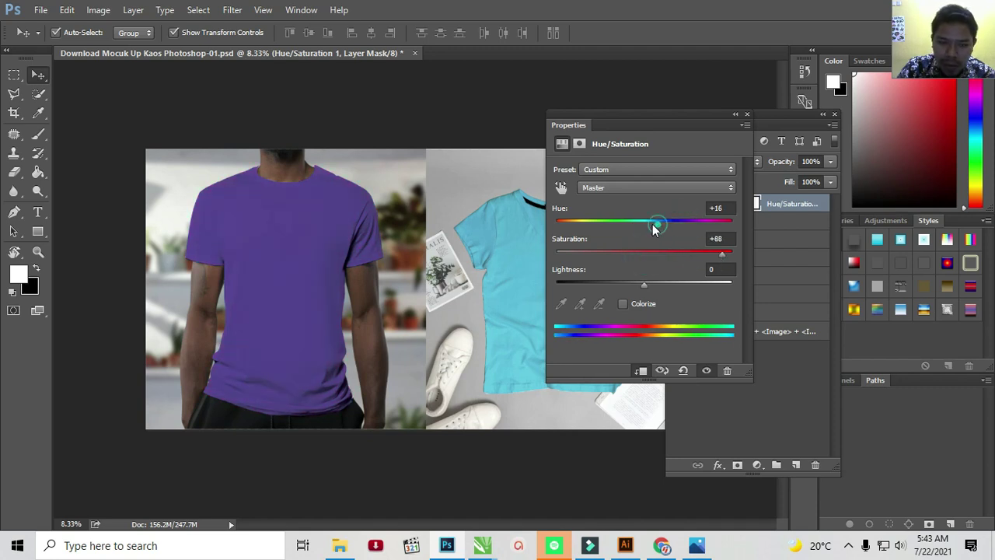
pyautogui.moveTo(656, 225); pyautogui.dragTo(629, 225)
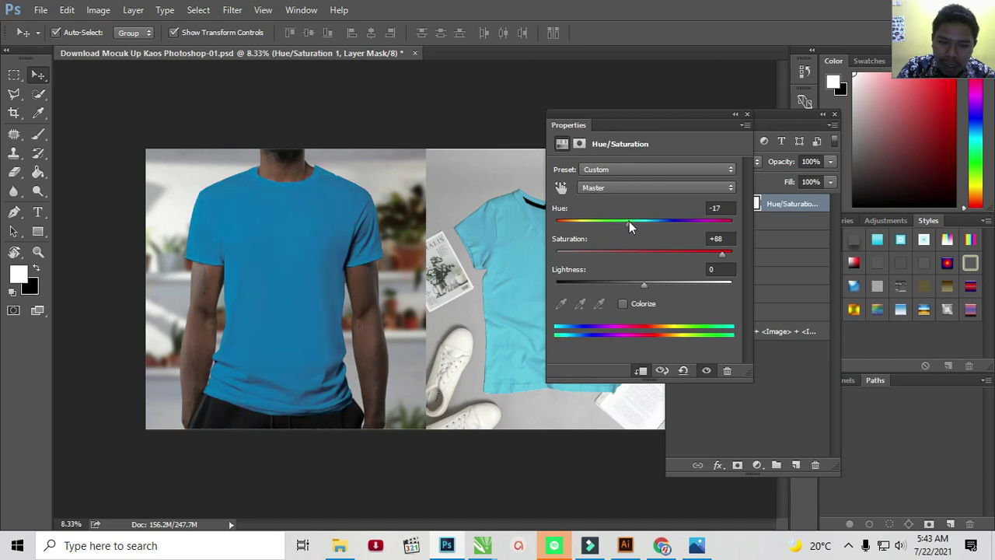
pyautogui.moveTo(624, 111); pyautogui.dragTo(556, 110)
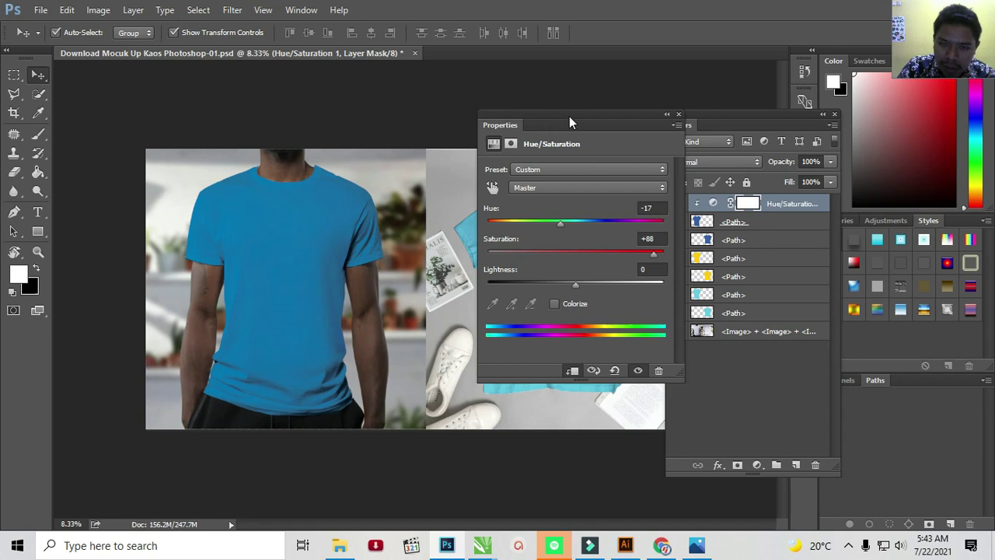
pyautogui.moveTo(570, 116); pyautogui.dragTo(547, 124)
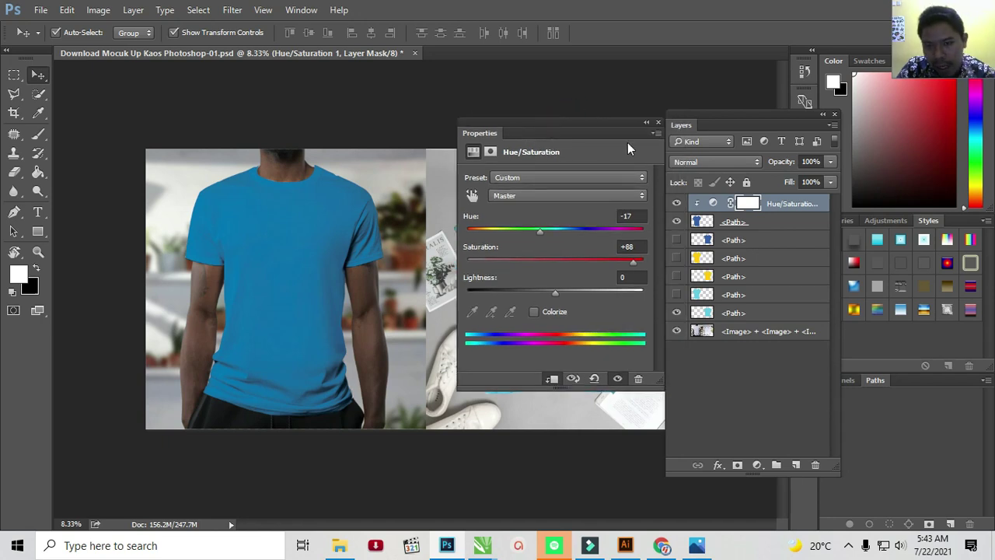
pyautogui.moveTo(621, 122); pyautogui.dragTo(611, 114)
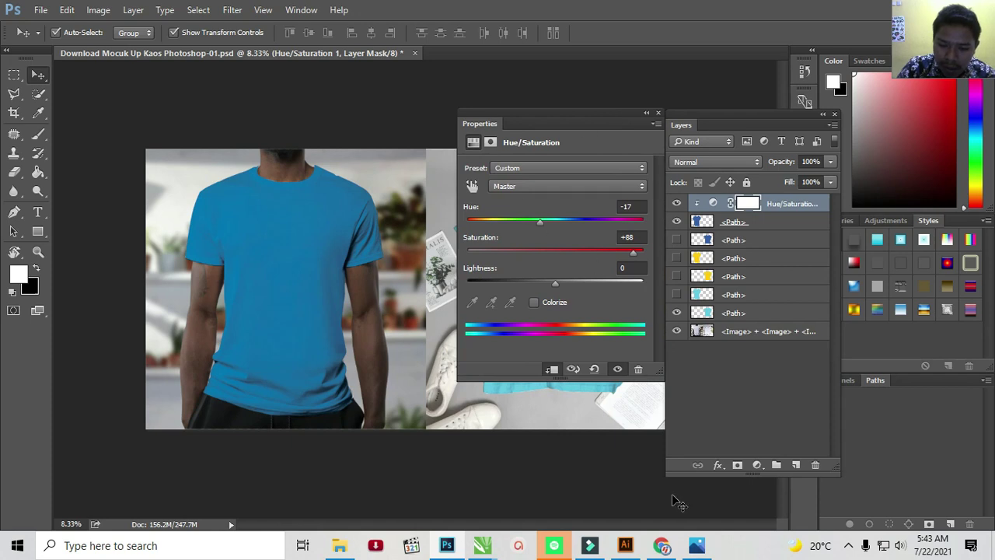
pyautogui.click(627, 546)
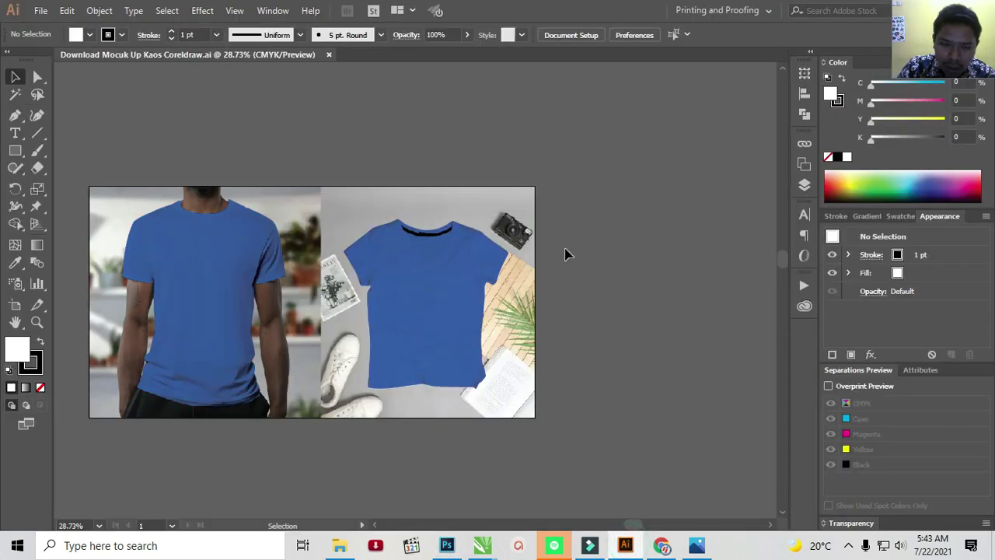
# Step: Pan the artboard and make the hidden shirt colour paths visible in Layers
pyautogui.press('space')
pyautogui.moveTo(304, 163); pyautogui.dragTo(469, 127)
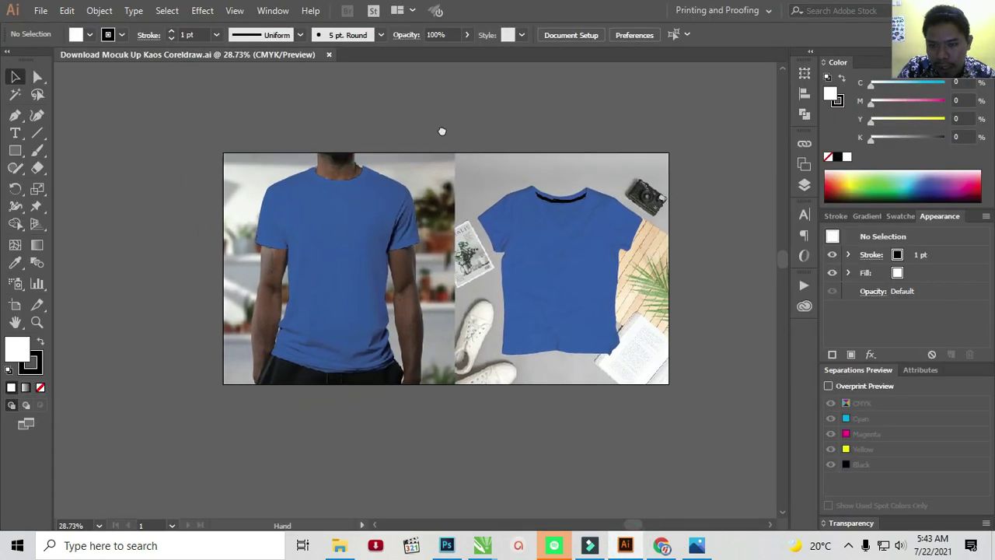
pyautogui.click(805, 185)
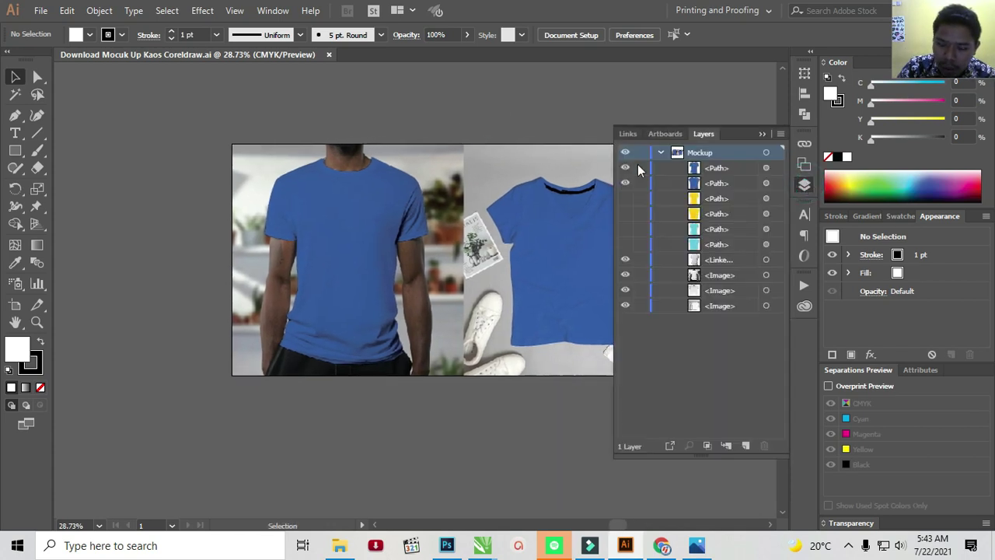
pyautogui.moveTo(625, 198); pyautogui.dragTo(625, 246)
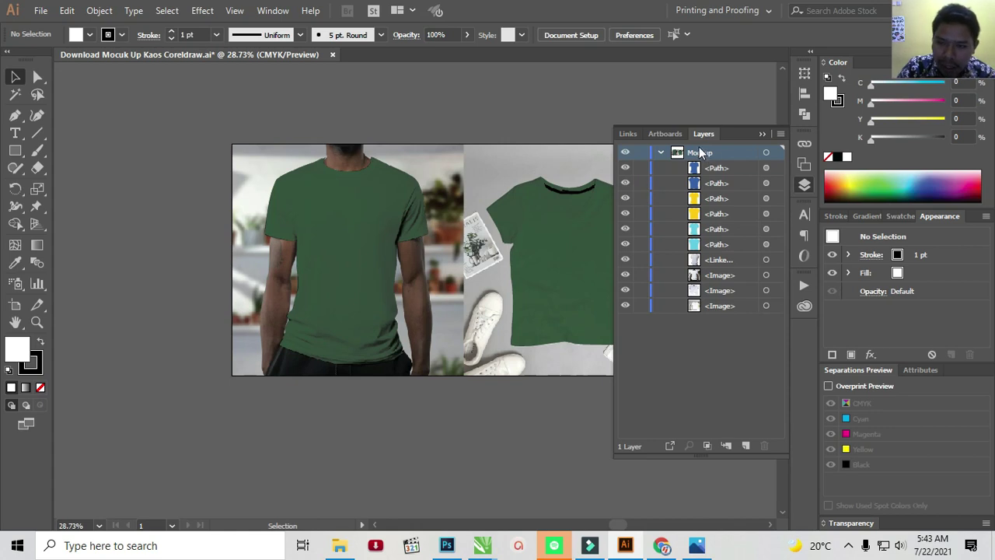
# Step: Hide the other colour paths, keeping only the blue worn-shirt and cyan flat-lay paths
pyautogui.click(625, 183)
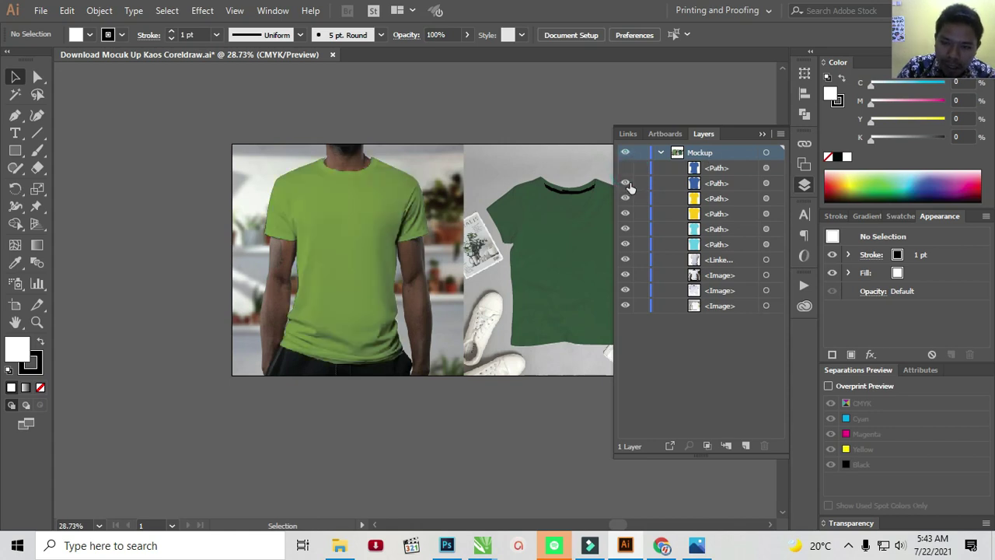
pyautogui.click(625, 197)
pyautogui.click(626, 213)
pyautogui.click(625, 229)
pyautogui.click(625, 244)
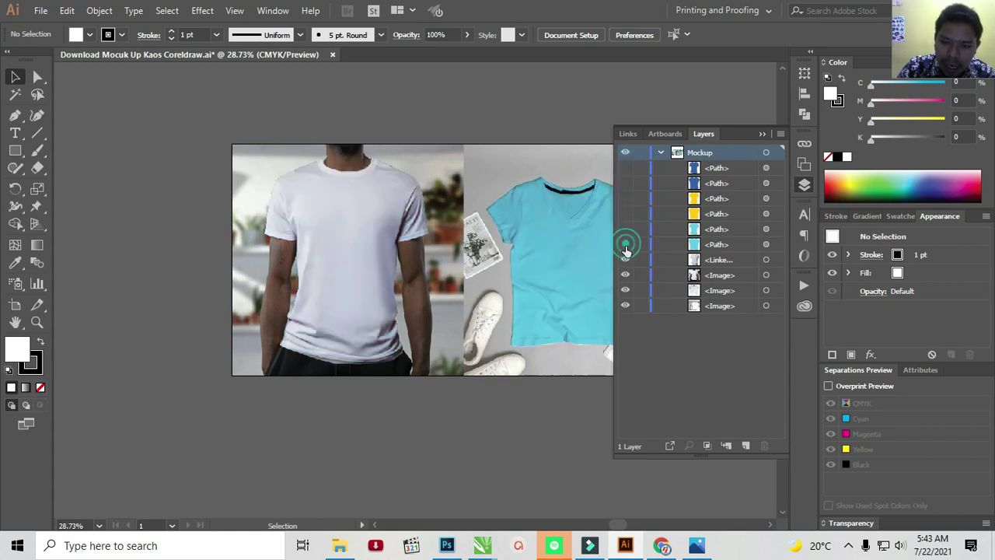
pyautogui.click(625, 260)
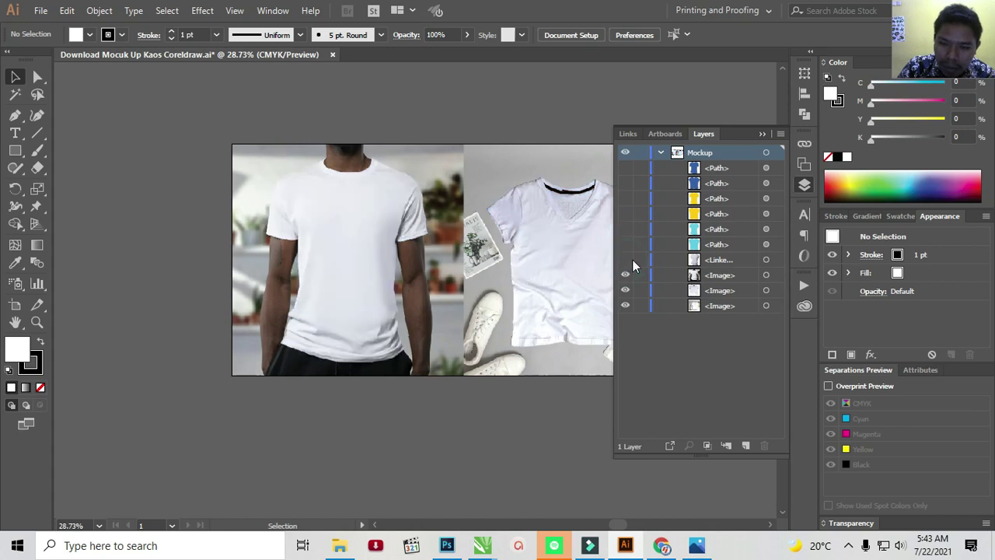
pyautogui.click(626, 261)
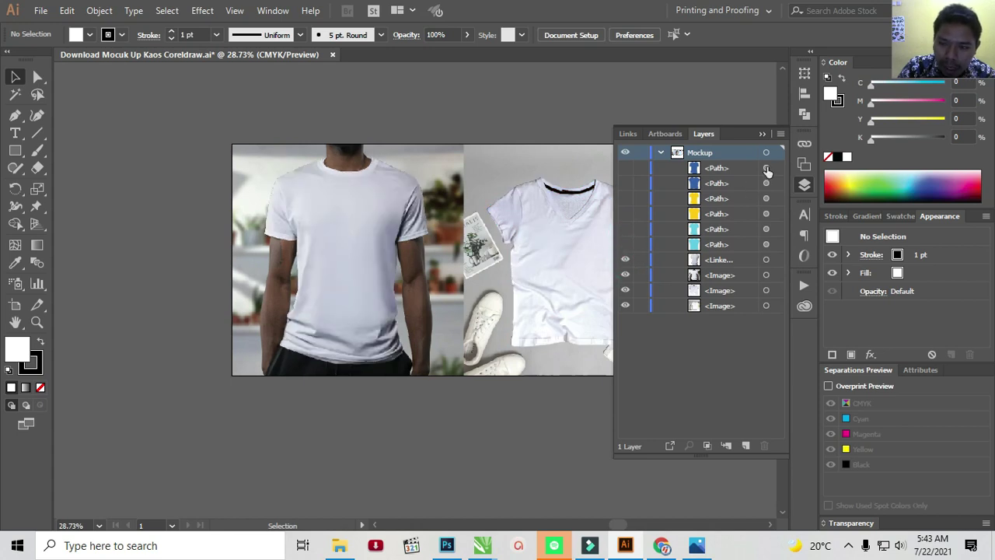
pyautogui.click(626, 168)
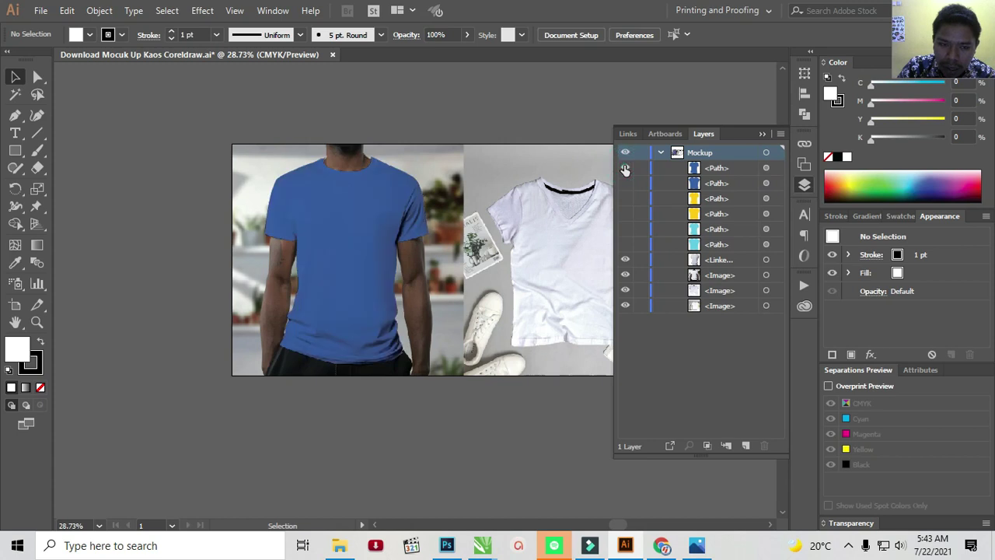
pyautogui.click(626, 244)
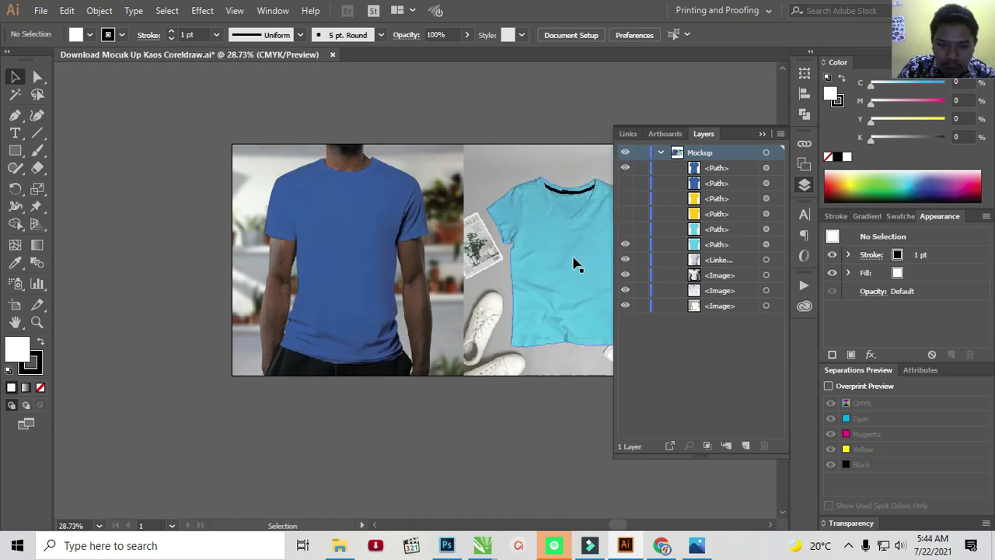
pyautogui.click(371, 198)
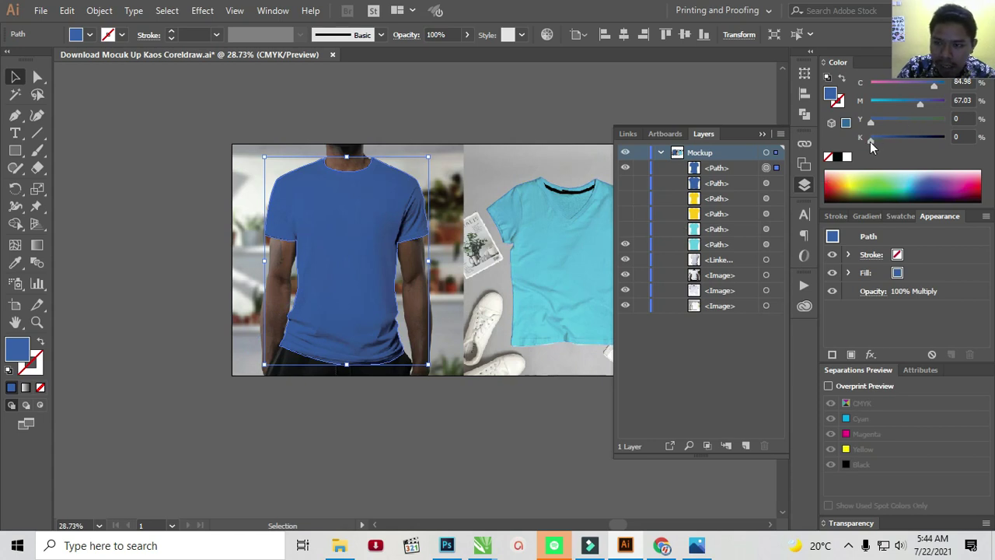
# Step: Tweak the worn shirt's blue, then try purple, pink and dark-blue mixes on the flat-lay shirt
pyautogui.moveTo(871, 147)
pyautogui.mouseDown()
pyautogui.moveTo(894, 146)
pyautogui.moveTo(894, 125)
pyautogui.moveTo(863, 124)
pyautogui.mouseUp()
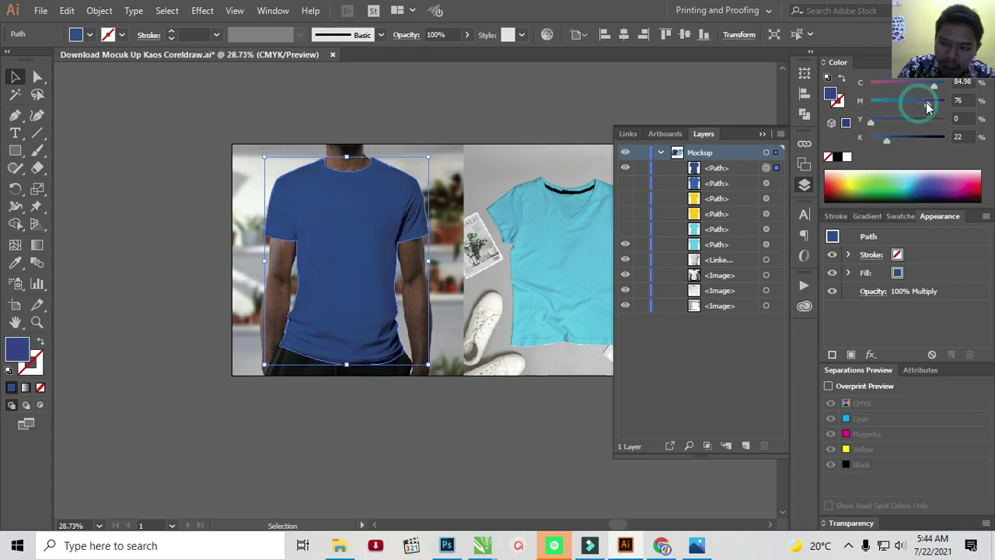
pyautogui.moveTo(920, 106); pyautogui.dragTo(906, 103)
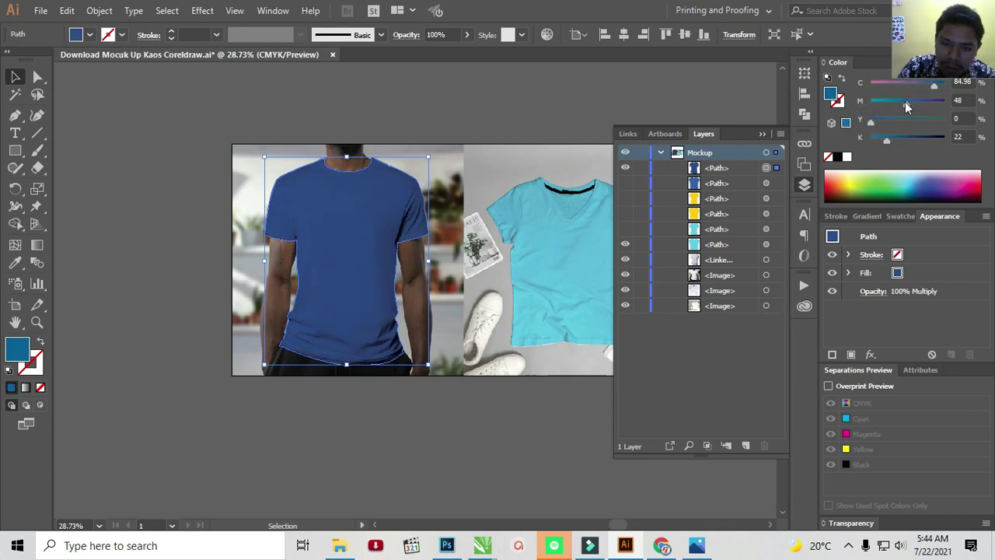
pyautogui.click(767, 244)
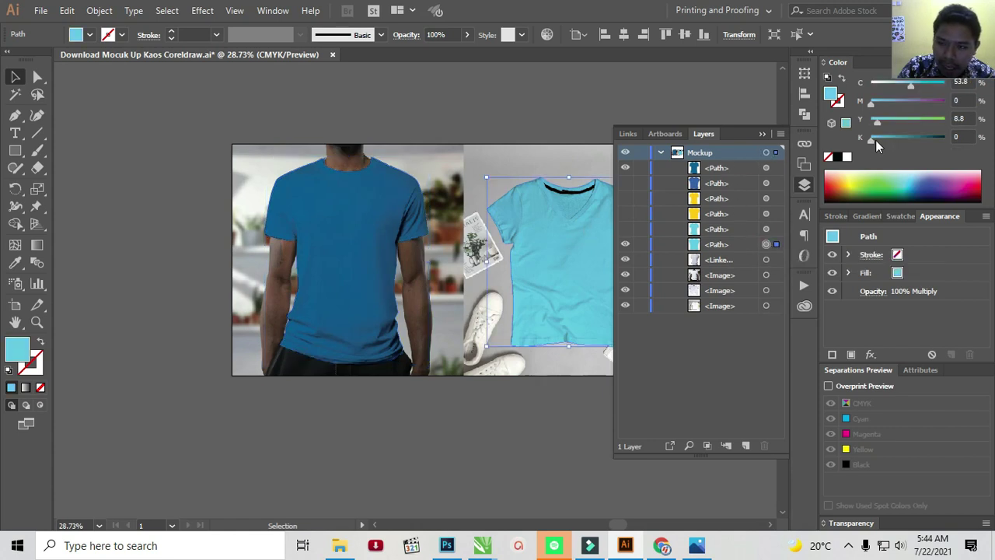
pyautogui.moveTo(874, 104); pyautogui.dragTo(931, 104)
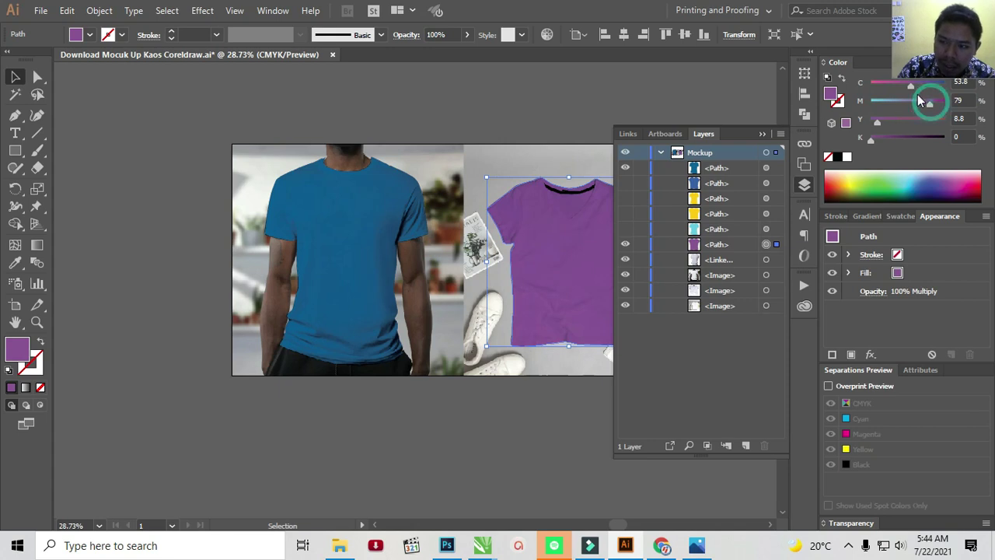
pyautogui.moveTo(911, 84); pyautogui.dragTo(872, 84)
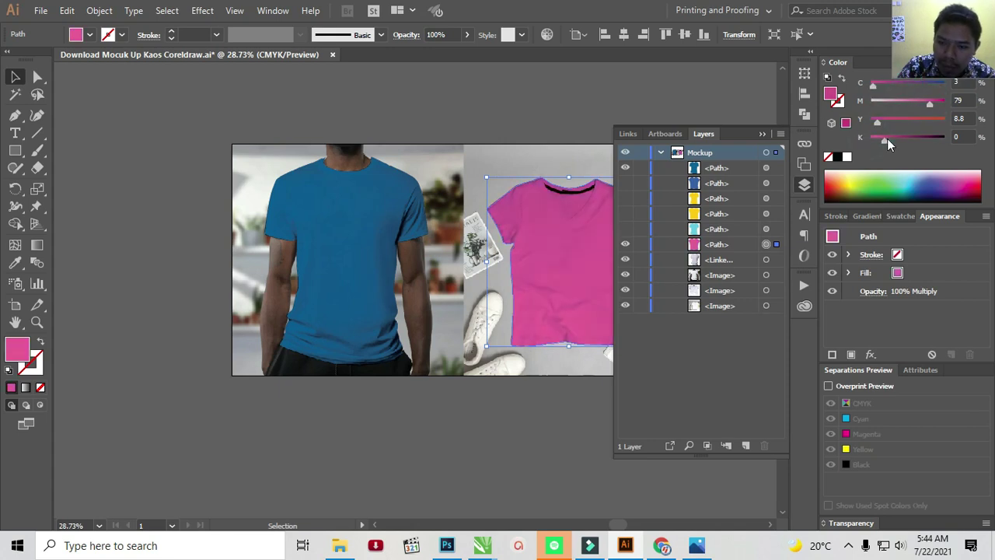
pyautogui.moveTo(871, 140); pyautogui.dragTo(902, 143)
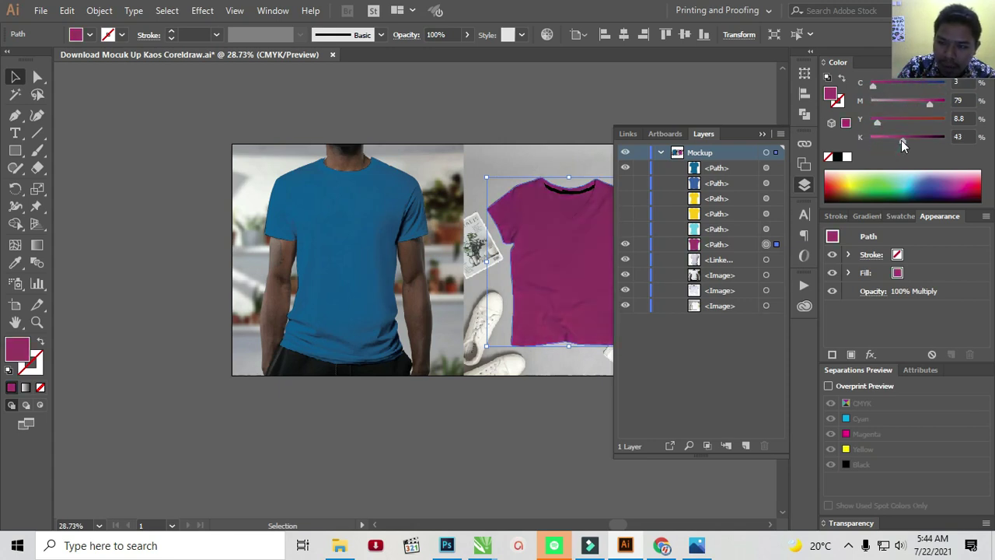
pyautogui.moveTo(872, 84); pyautogui.dragTo(934, 83)
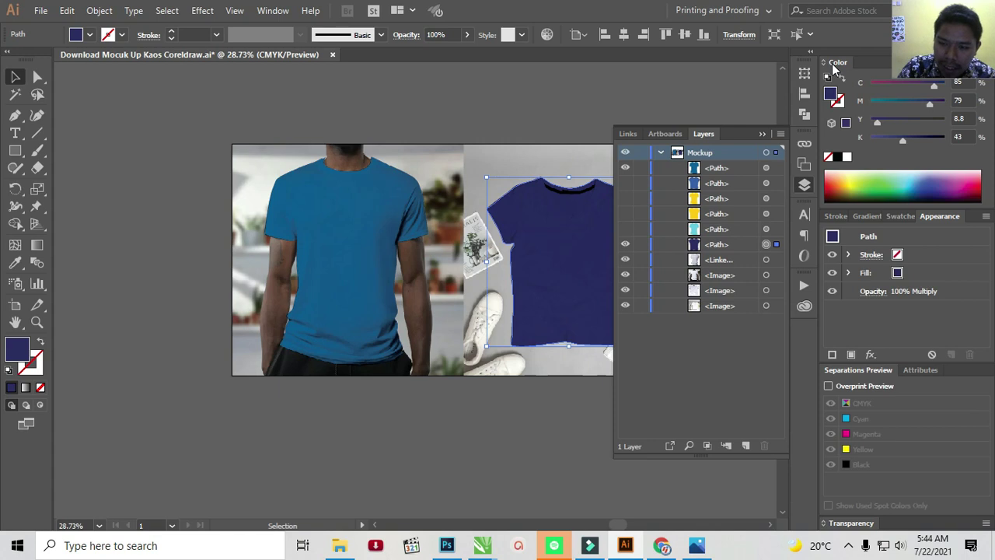
# Step: Try several swatches on the flat-lay T-shirt, settle on green, and deselect
pyautogui.click(896, 217)
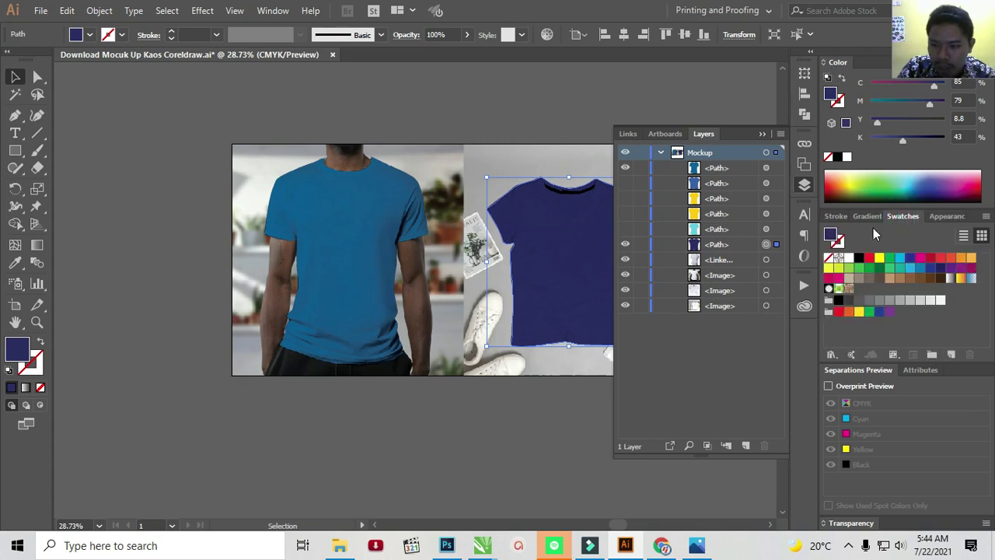
pyautogui.click(893, 268)
pyautogui.click(910, 268)
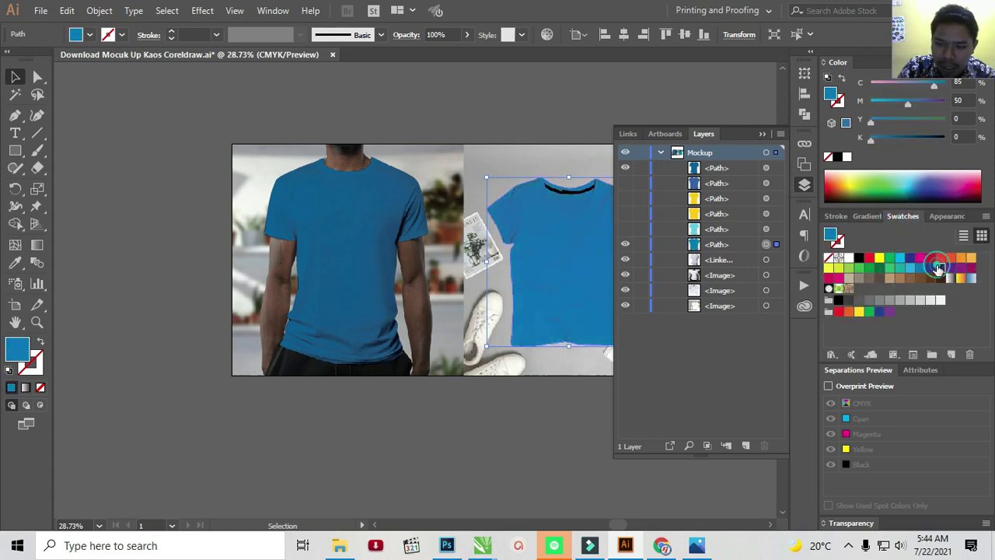
pyautogui.click(921, 270)
pyautogui.click(889, 277)
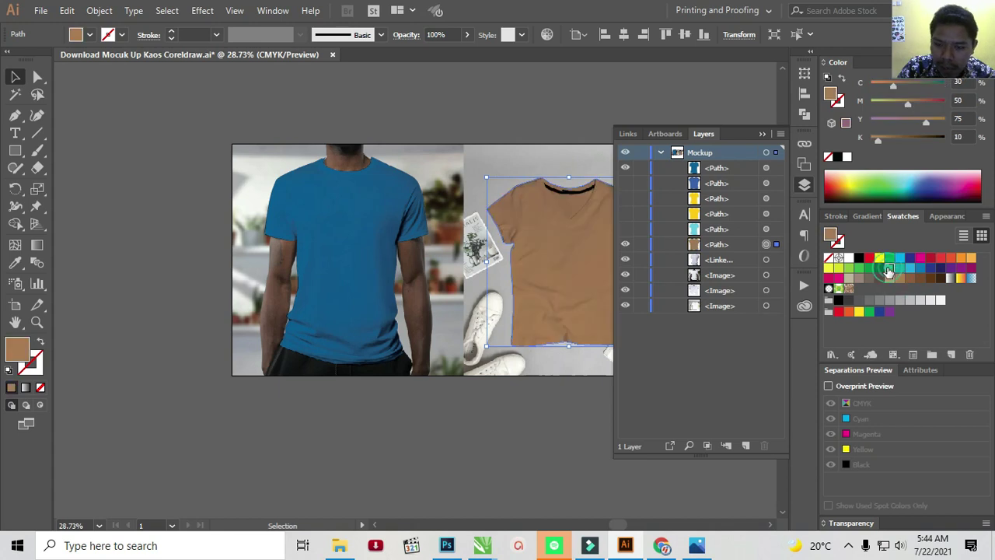
pyautogui.click(875, 268)
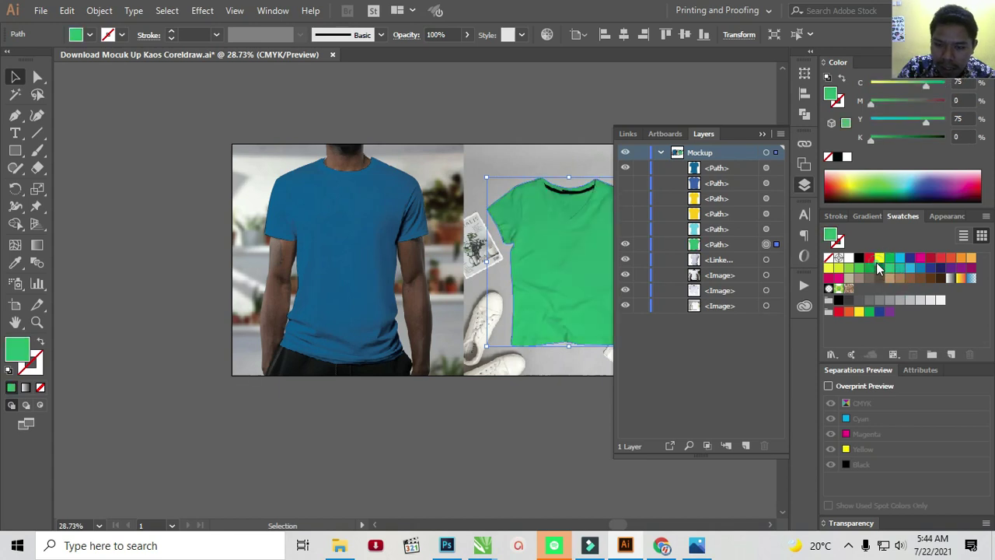
pyautogui.click(761, 134)
pyautogui.click(614, 114)
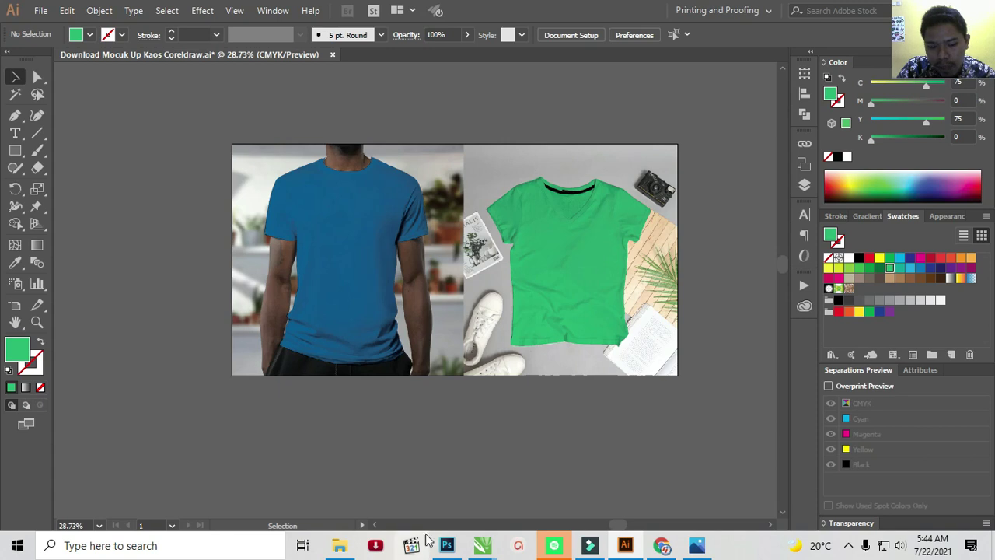
pyautogui.moveTo(447, 546)
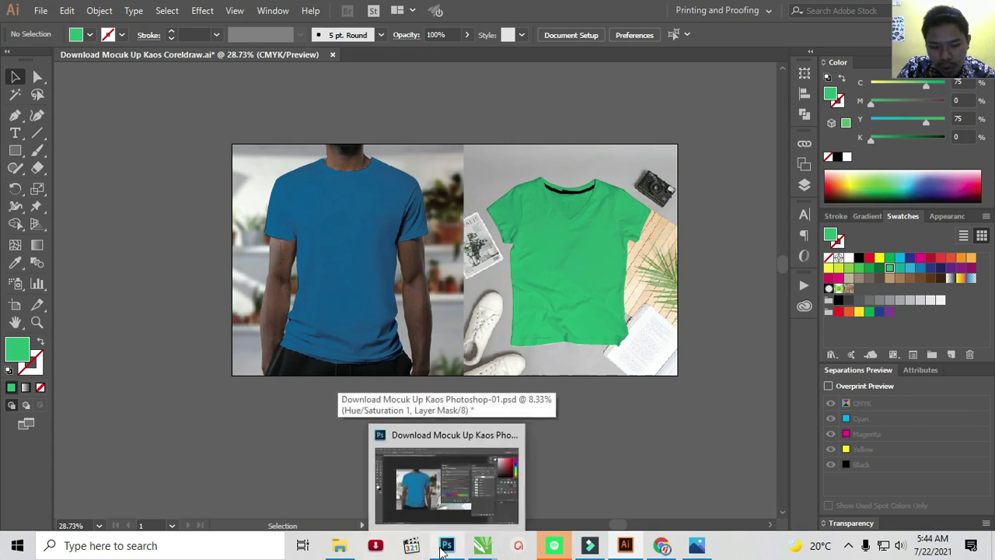
# Step: Create a new blank white Untitled-1 document, 1360 × 768 px at 72 ppi
pyautogui.click(446, 545)
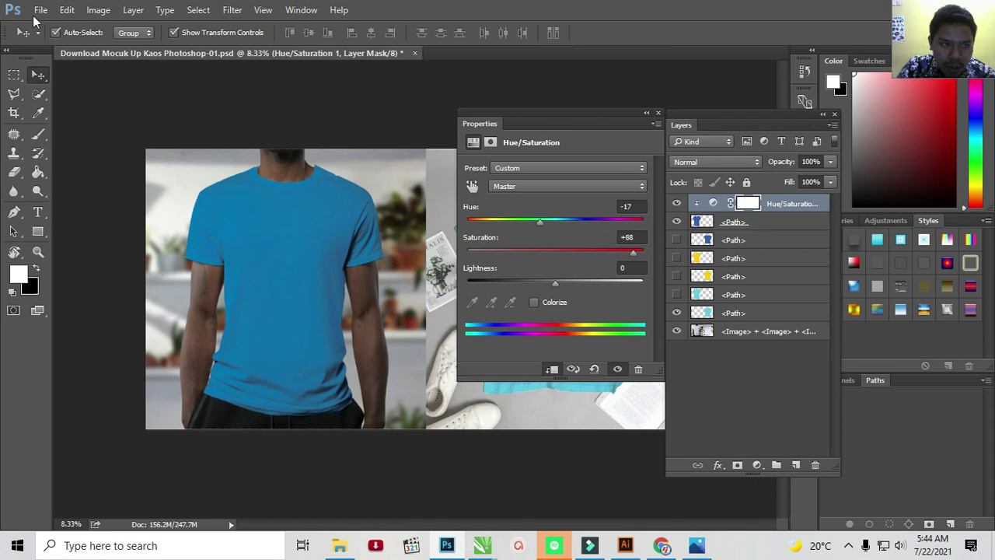
pyautogui.click(34, 17)
pyautogui.click(43, 24)
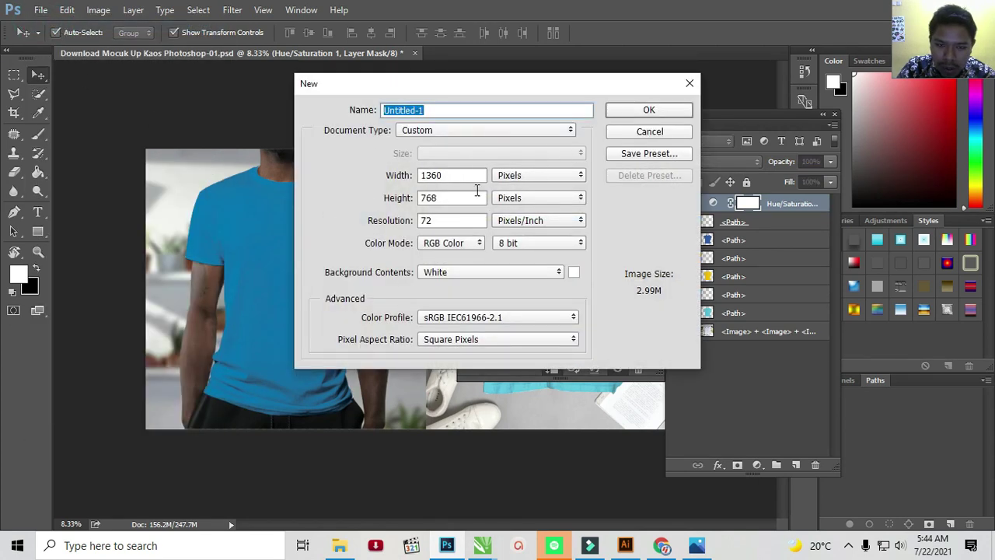
pyautogui.moveTo(578, 88); pyautogui.dragTo(501, 80)
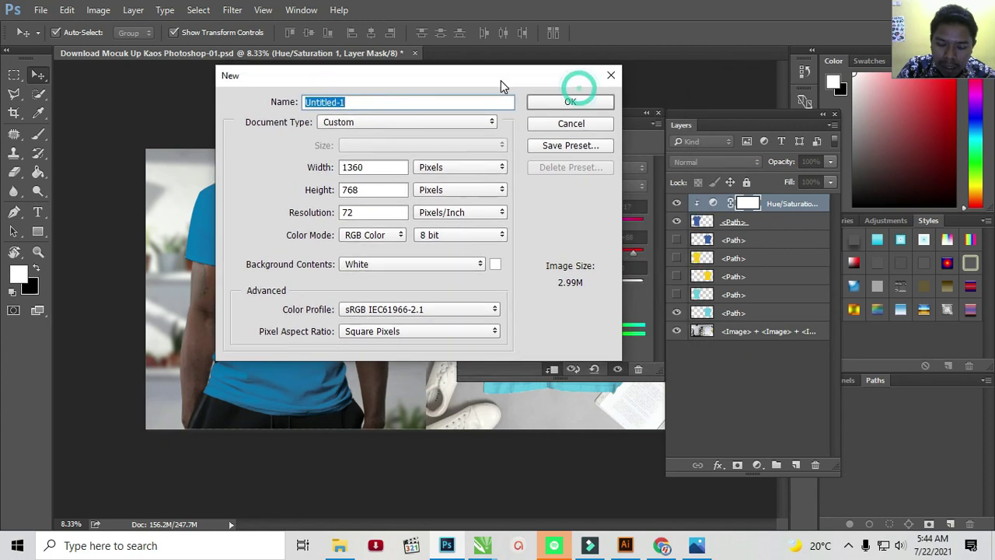
pyautogui.click(557, 102)
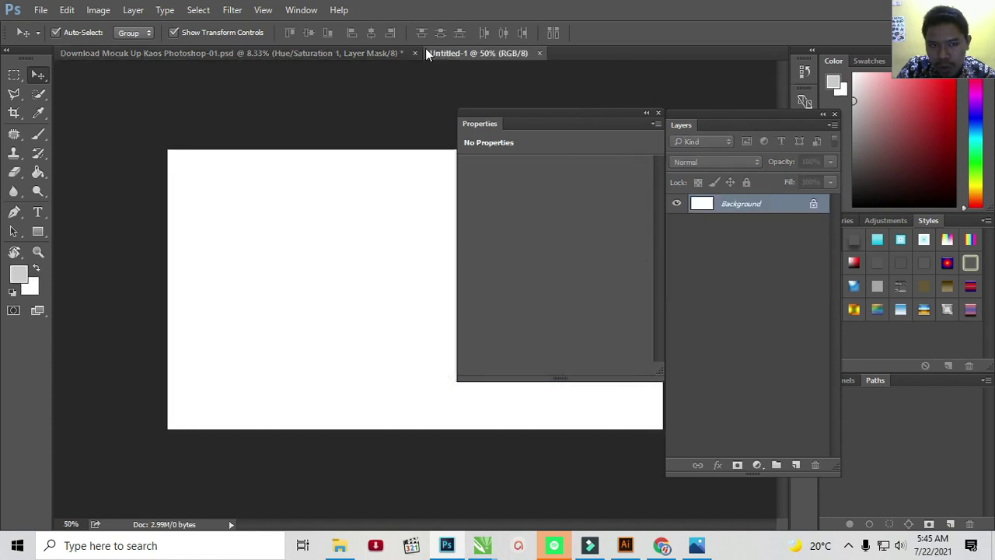
# Step: Switch Photoshop to the Photography workspace, then open the Pictures folder in File Explorer
pyautogui.click(301, 10)
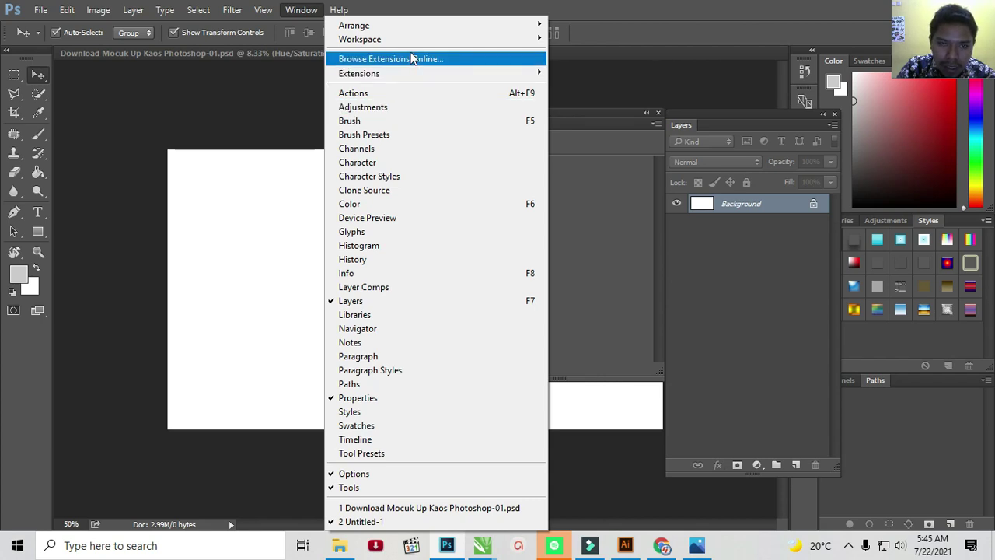
pyautogui.moveTo(360, 39)
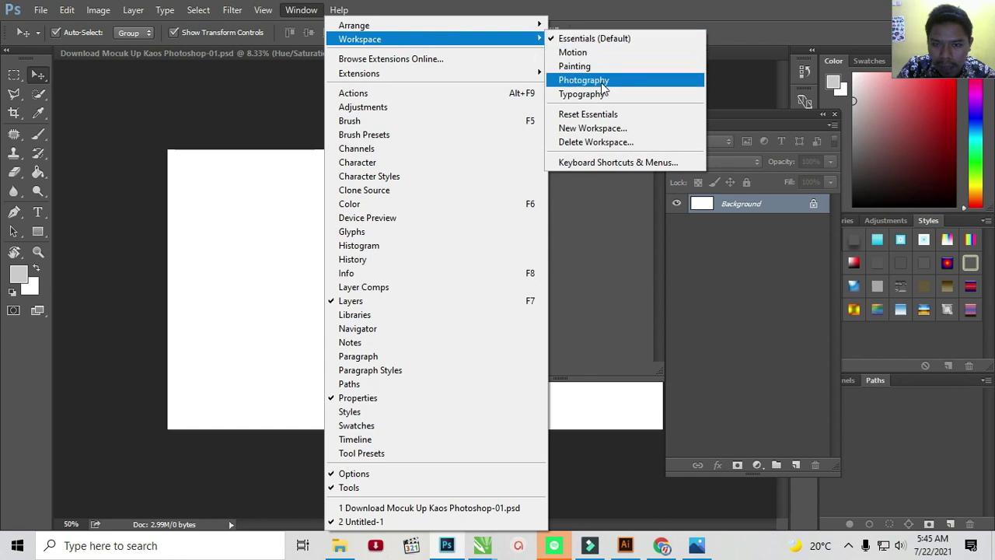
pyautogui.click(597, 114)
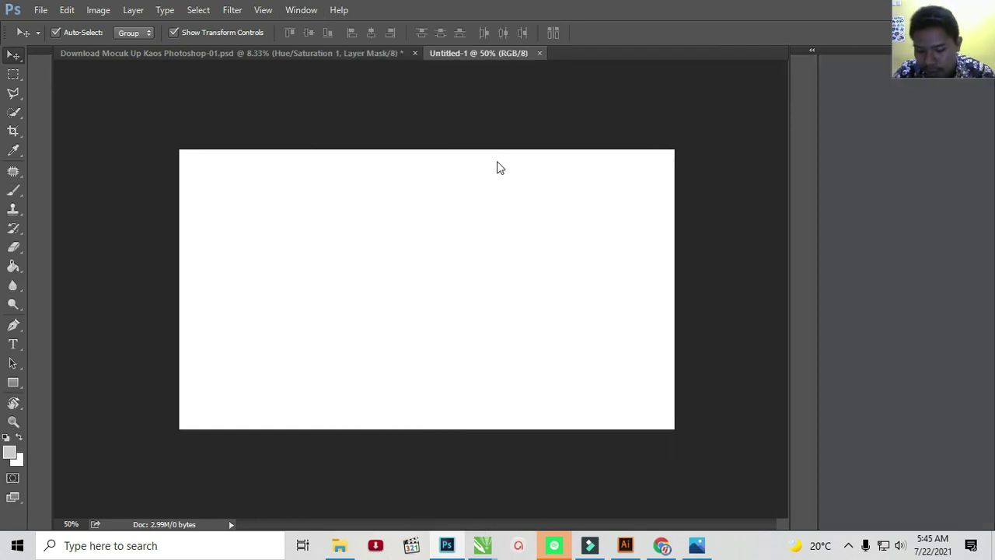
pyautogui.click(848, 545)
pyautogui.rightClick(849, 517)
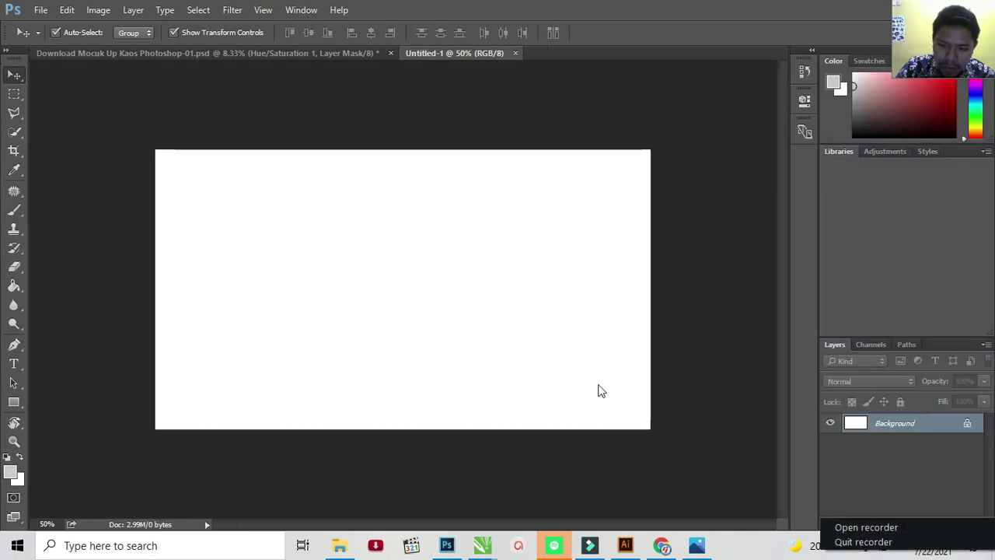
pyautogui.click(828, 527)
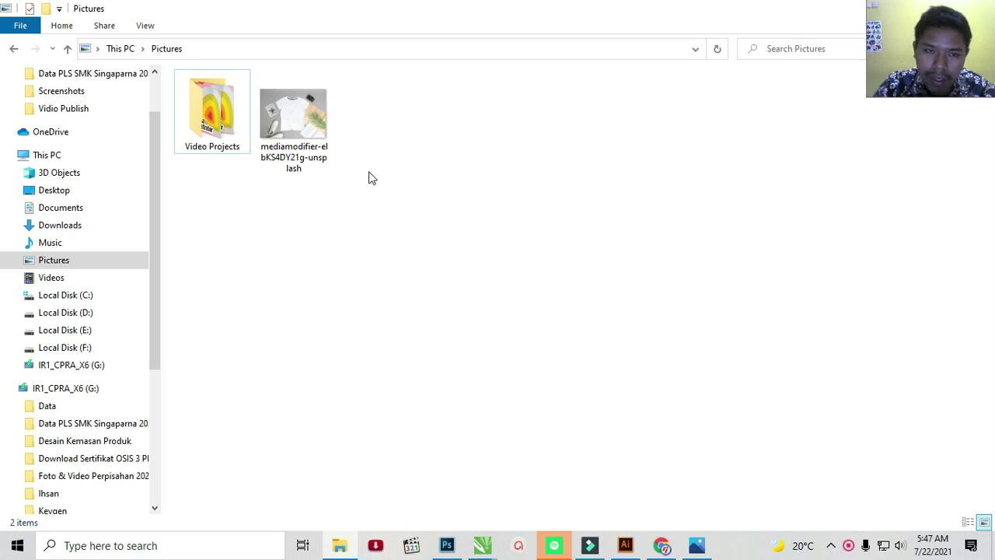
# Step: Drag the mediamodifier T-shirt photo from the Pictures folder onto Photoshop's taskbar button
pyautogui.press('alt')
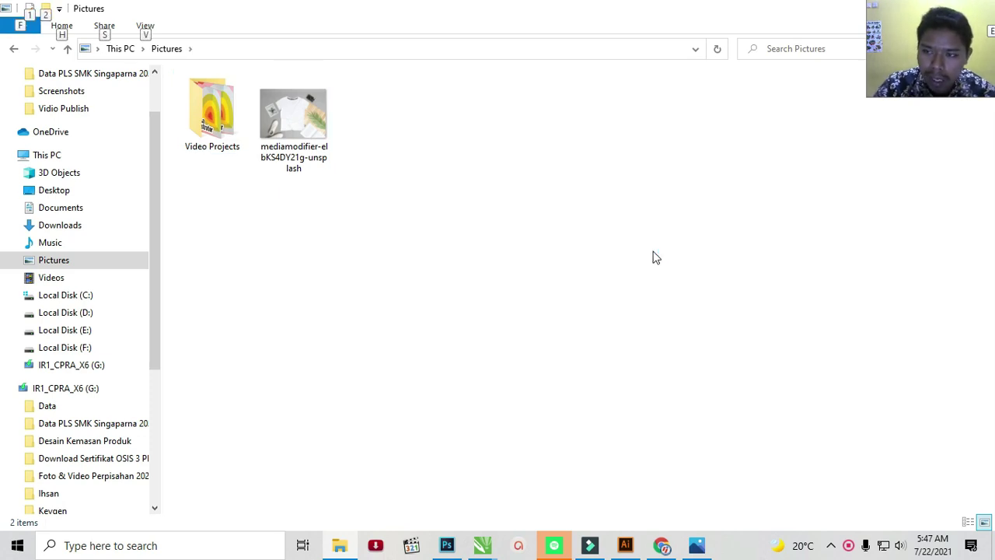
pyautogui.moveTo(294, 121)
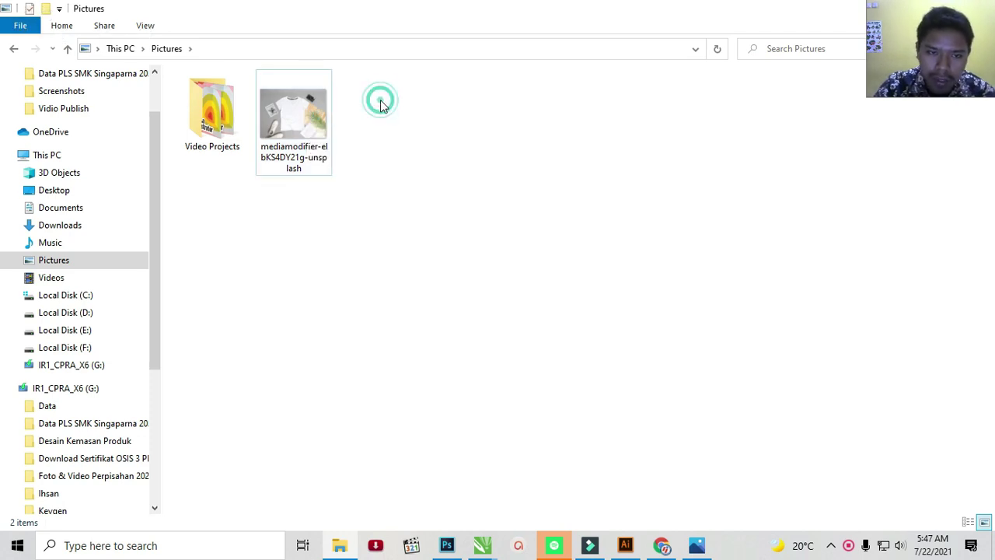
pyautogui.moveTo(300, 132); pyautogui.dragTo(544, 323)
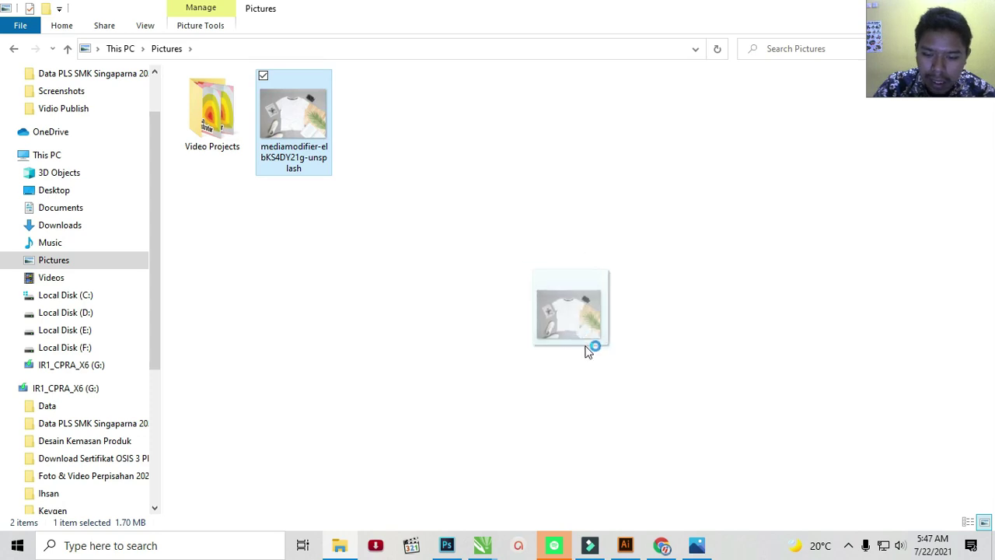
pyautogui.moveTo(544, 323)
pyautogui.mouseDown()
pyautogui.moveTo(451, 547)
pyautogui.moveTo(434, 208)
pyautogui.mouseUp()
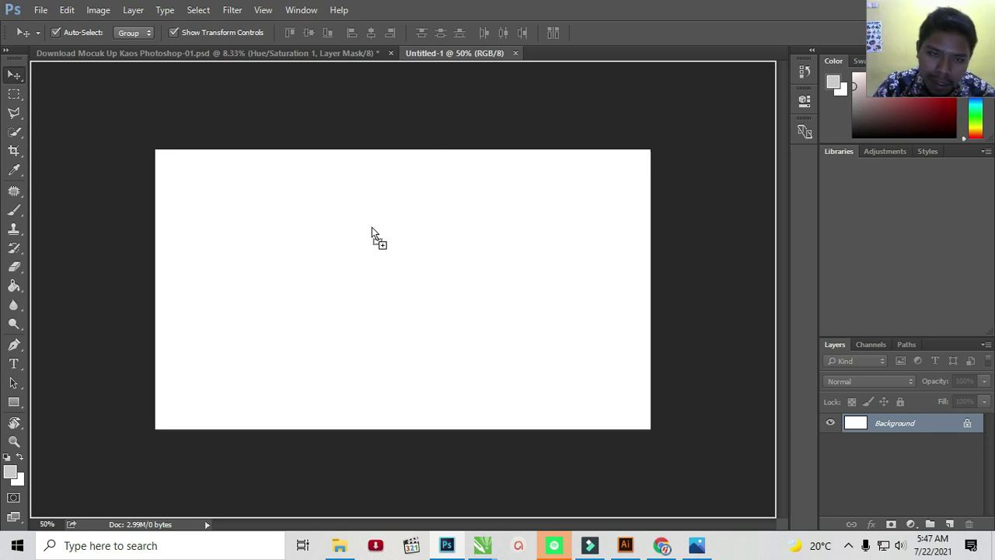
# Step: Open mediamodifier-elbKS4DY21g-unsplash.jpg as its own document and zoom to fit the photo
pyautogui.moveTo(371, 228); pyautogui.dragTo(556, 50)
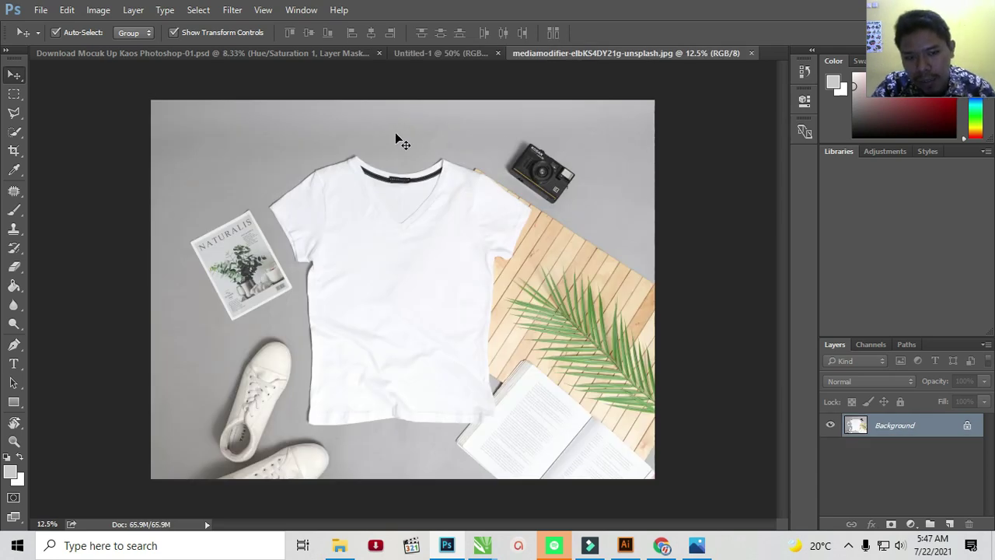
pyautogui.click(446, 53)
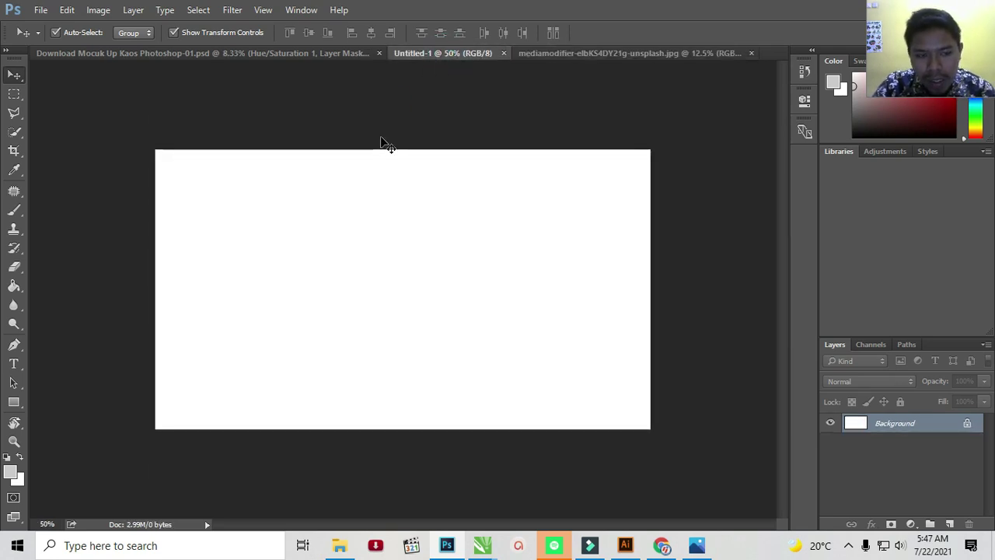
pyautogui.click(576, 52)
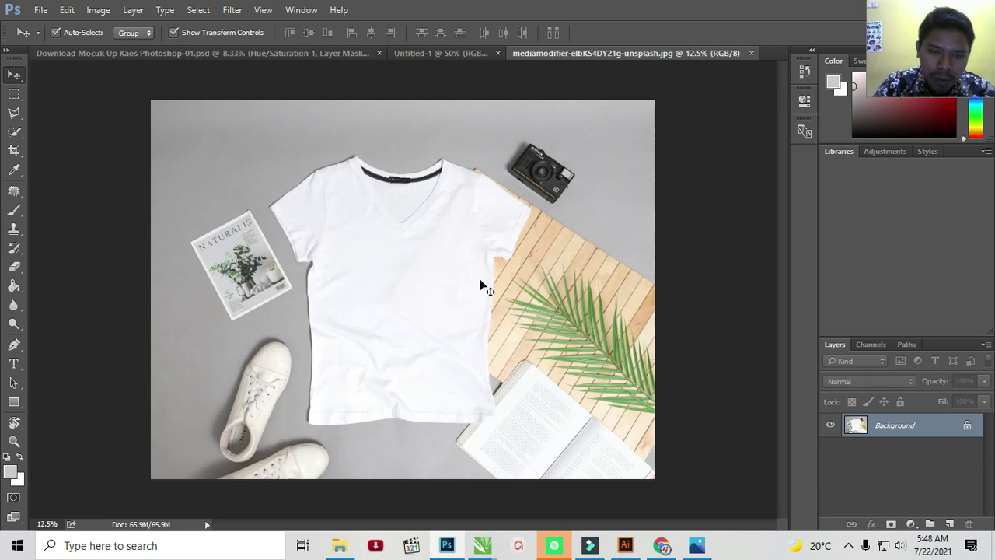
pyautogui.press('z')
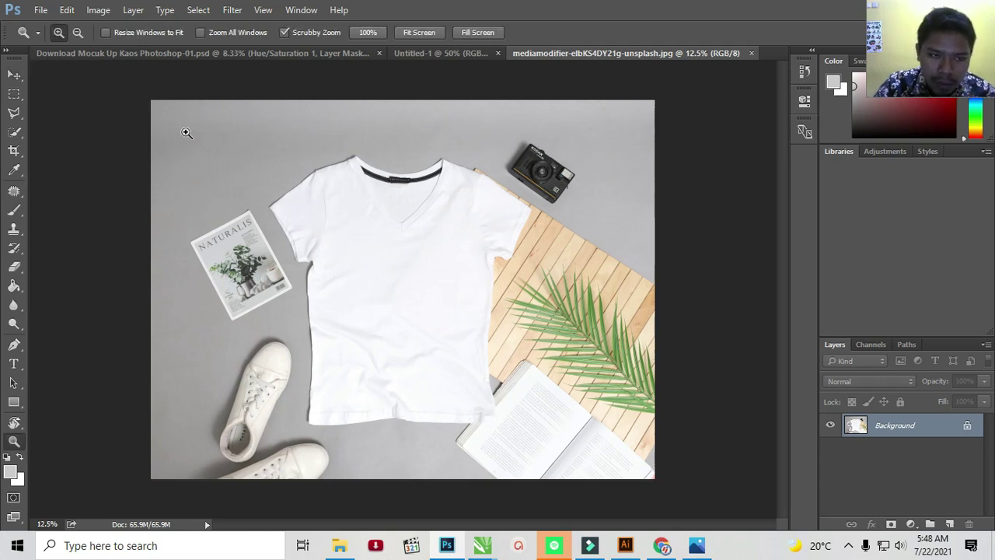
pyautogui.moveTo(239, 149)
pyautogui.mouseDown()
pyautogui.moveTo(366, 233)
pyautogui.moveTo(304, 219)
pyautogui.moveTo(312, 226)
pyautogui.mouseUp()
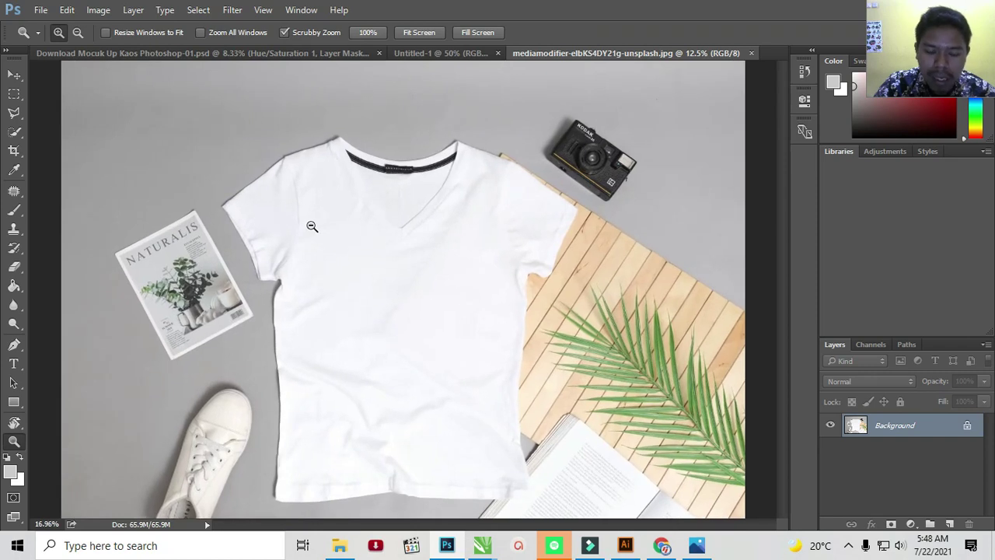
pyautogui.keyDown('alt'); pyautogui.click(312, 226); pyautogui.keyUp('alt')
pyautogui.moveTo(411, 262); pyautogui.dragTo(398, 263)
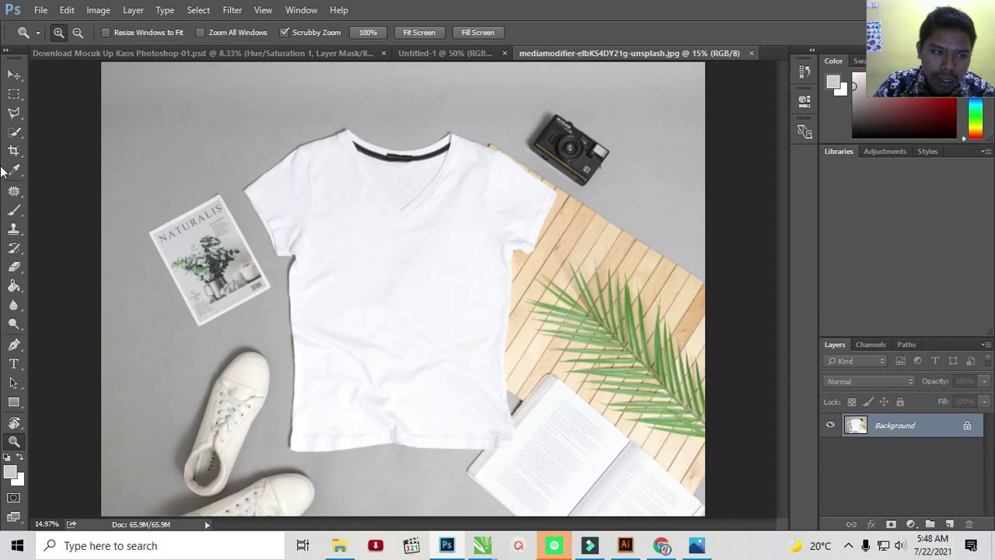
# Step: Select the white T-shirt with the Magic Wand tool
pyautogui.click(6, 50)
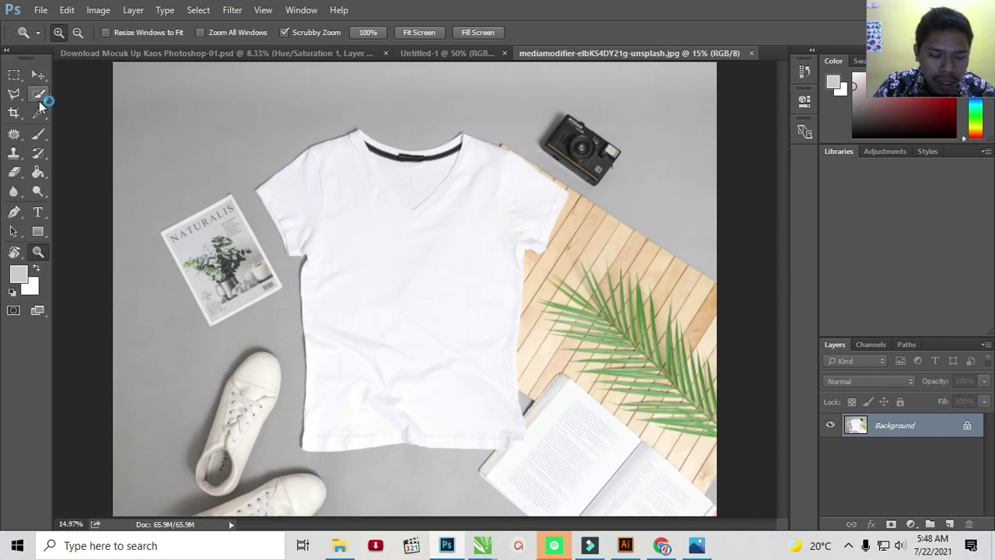
pyautogui.click(38, 99)
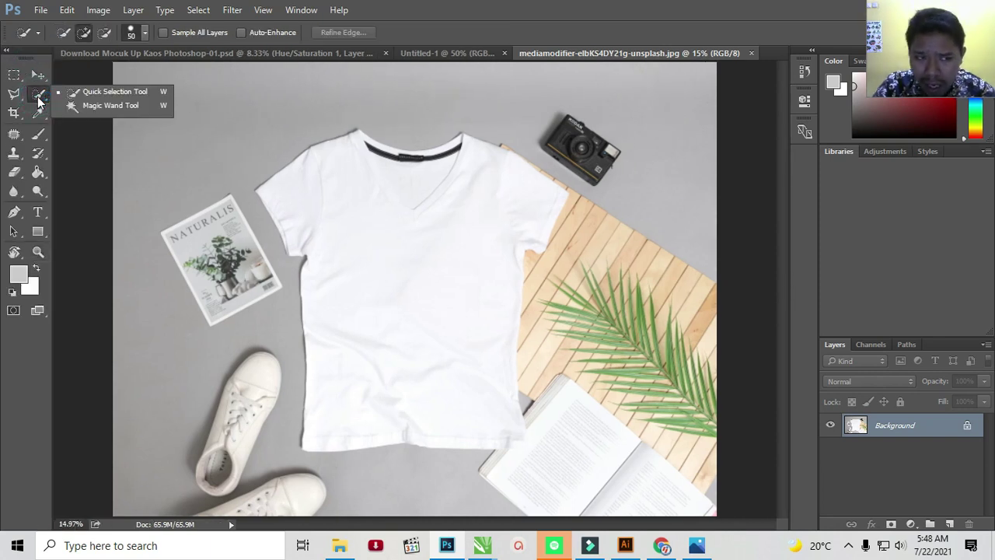
pyautogui.click(97, 105)
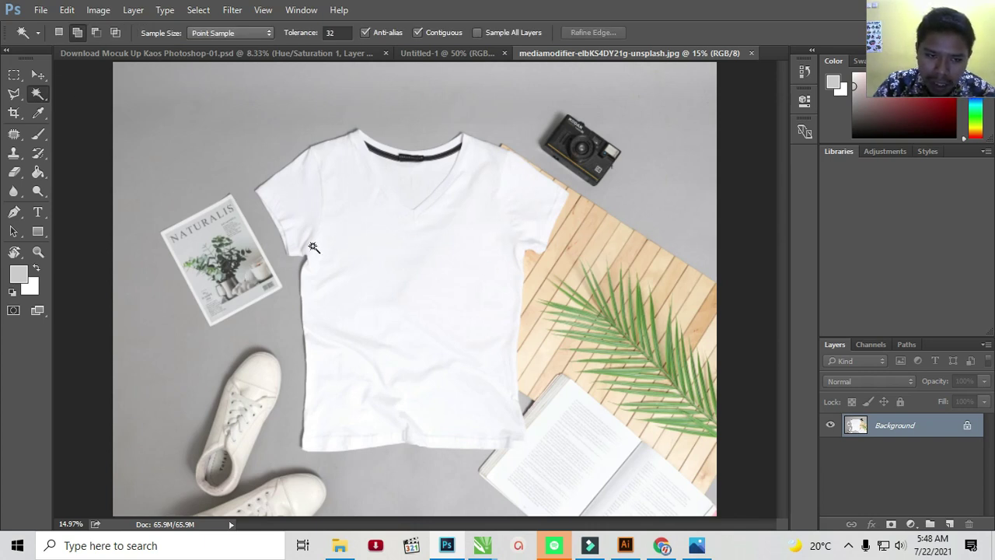
pyautogui.click(370, 206)
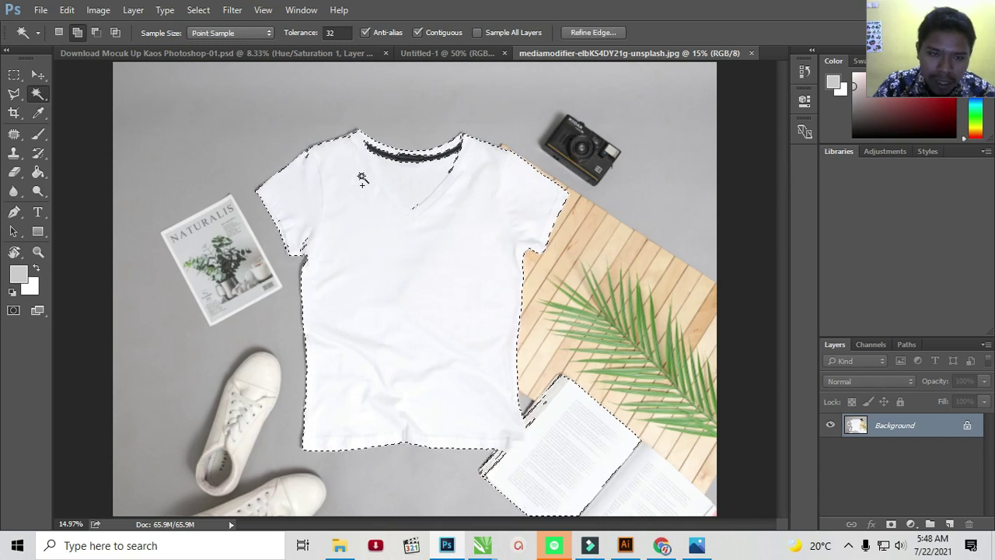
# Step: Zoom in on the neckline and add the right V-neck edge to the selection
pyautogui.press('z')
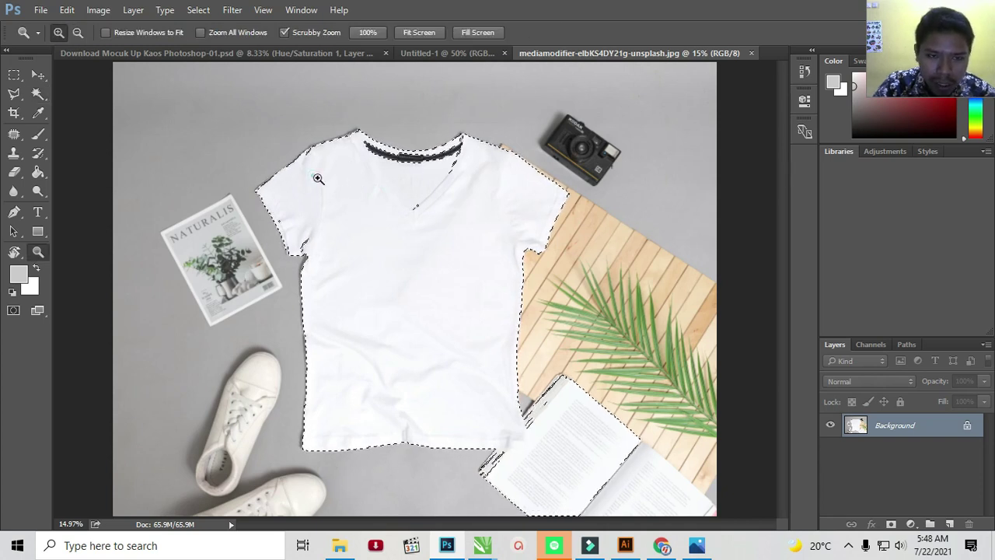
pyautogui.moveTo(318, 169)
pyautogui.mouseDown()
pyautogui.moveTo(398, 183)
pyautogui.moveTo(334, 241)
pyautogui.mouseUp()
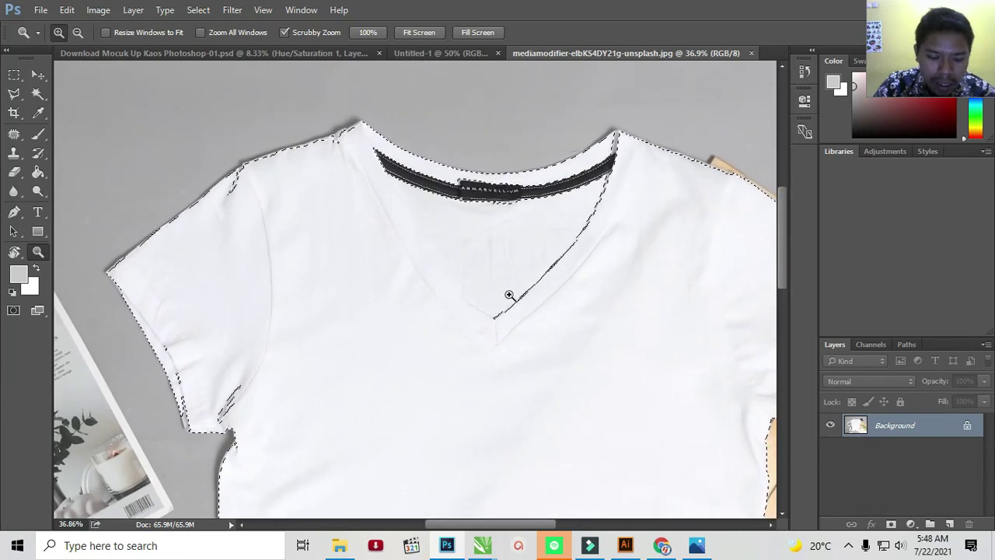
pyautogui.press('w')
pyautogui.click(509, 305)
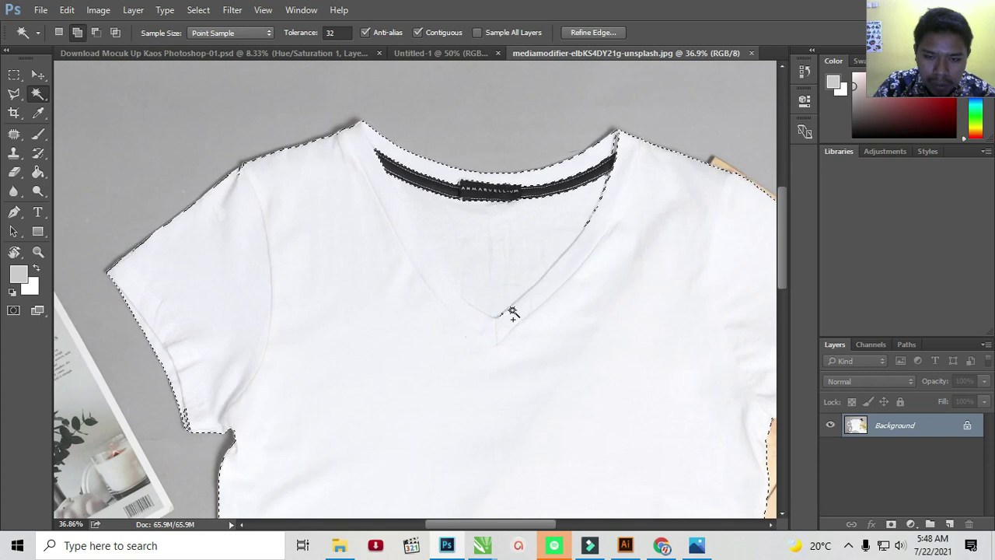
pyautogui.click(514, 311)
pyautogui.click(596, 208)
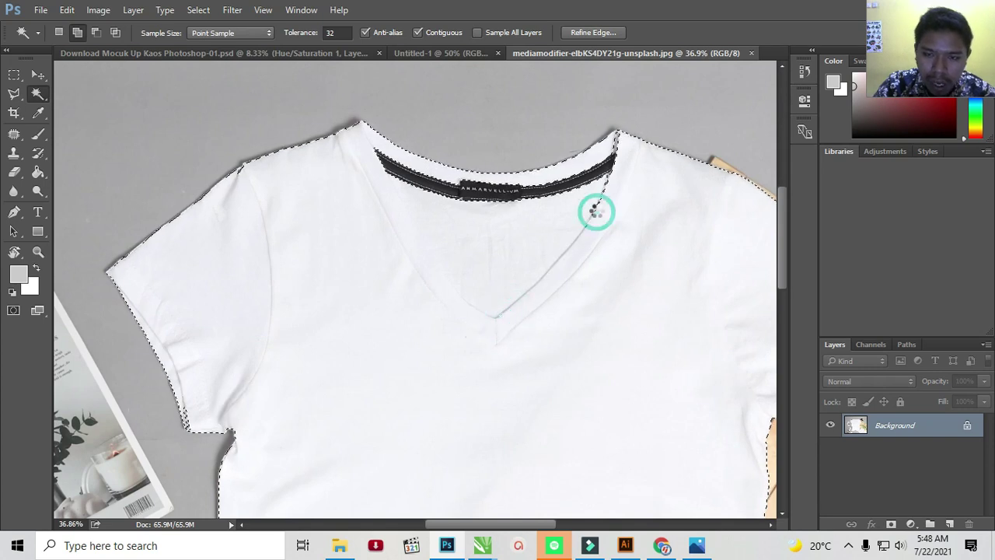
pyautogui.click(608, 186)
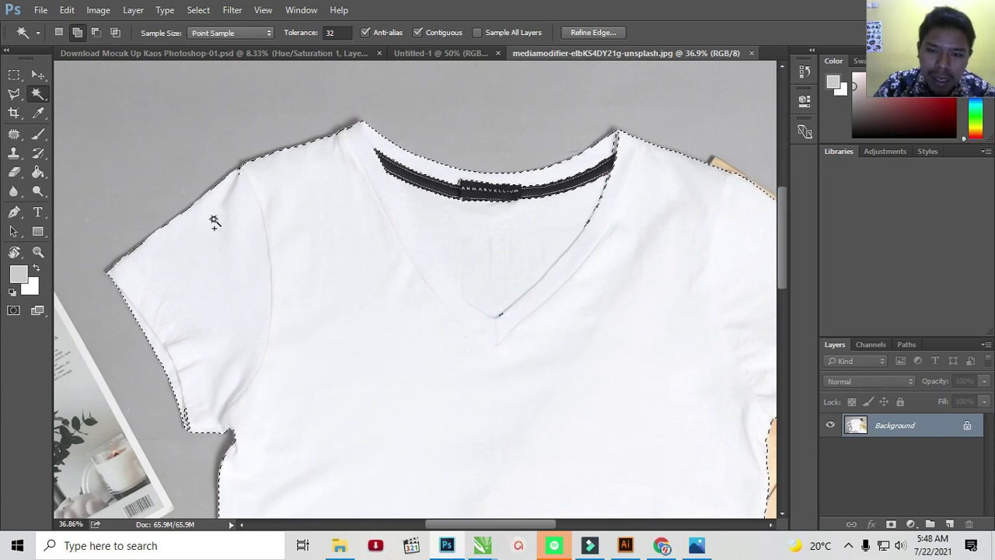
pyautogui.click(41, 99)
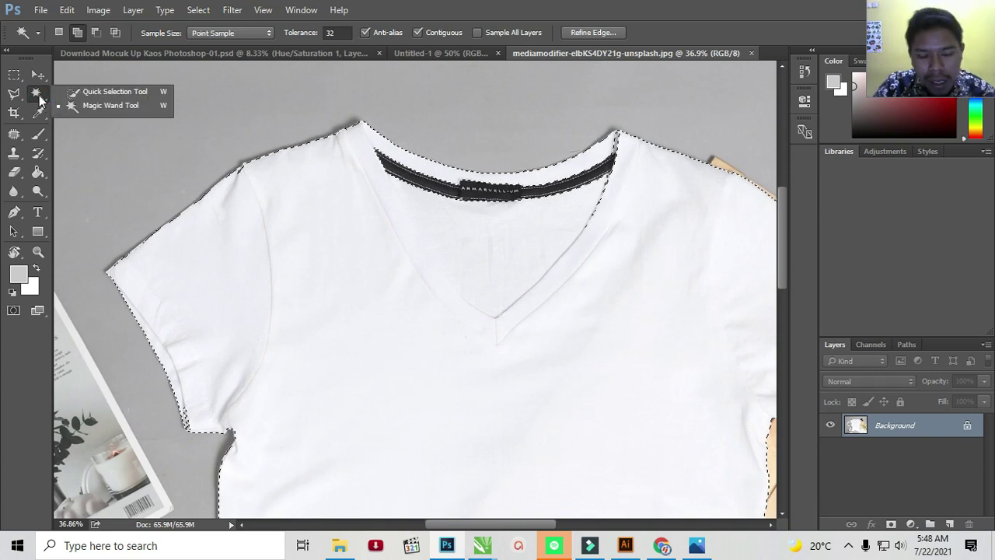
# Step: Use Quick Selection to fit the selection to the collar band's top edge
pyautogui.click(85, 93)
pyautogui.click(590, 221)
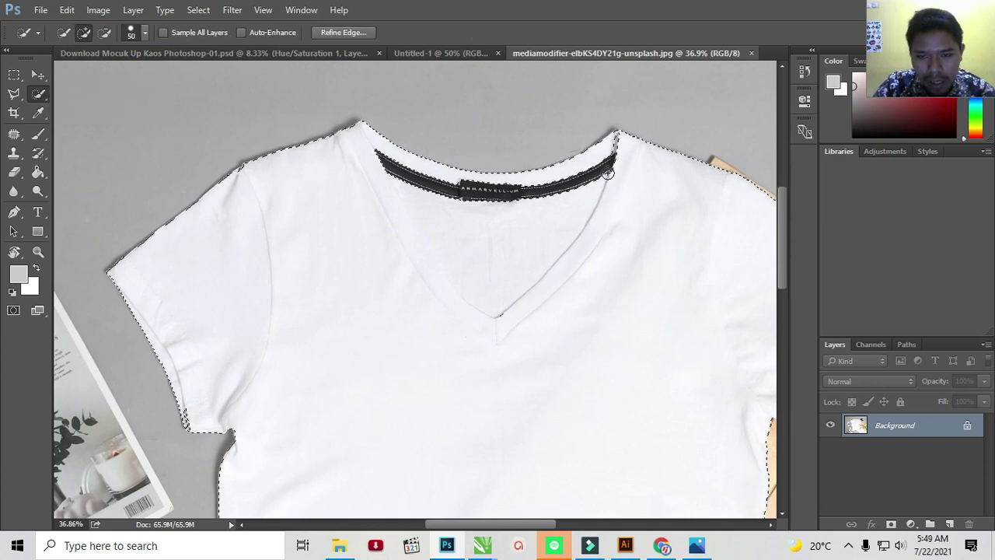
pyautogui.moveTo(608, 174)
pyautogui.mouseDown()
pyautogui.moveTo(469, 193)
pyautogui.moveTo(381, 167)
pyautogui.mouseUp()
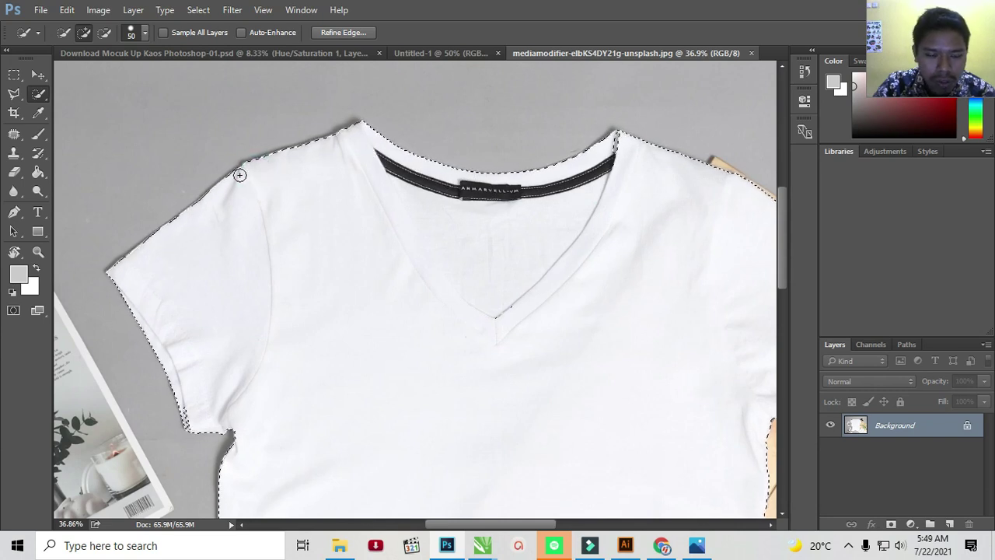
pyautogui.scroll(-3, 256, 326)
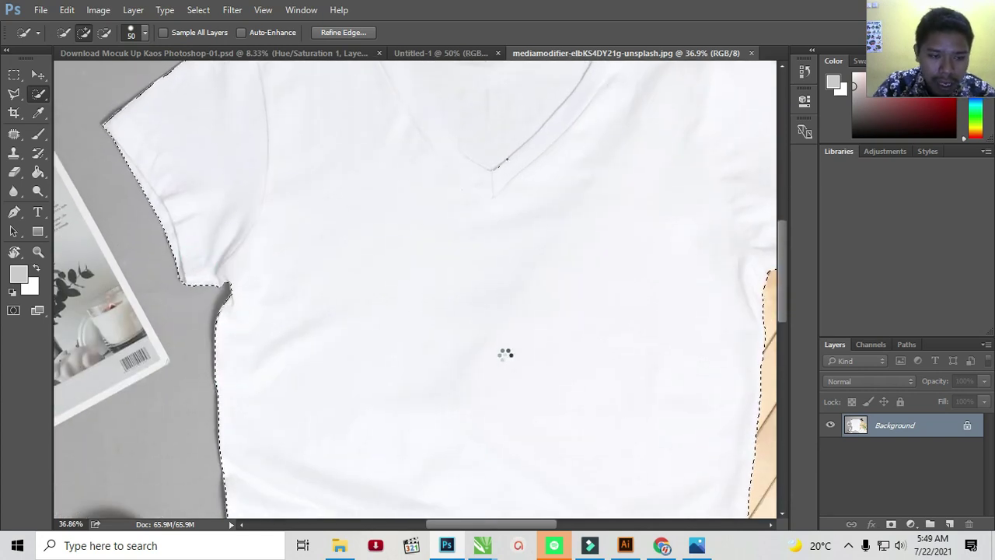
pyautogui.moveTo(506, 353); pyautogui.dragTo(405, 234)
pyautogui.moveTo(542, 349); pyautogui.dragTo(533, 309)
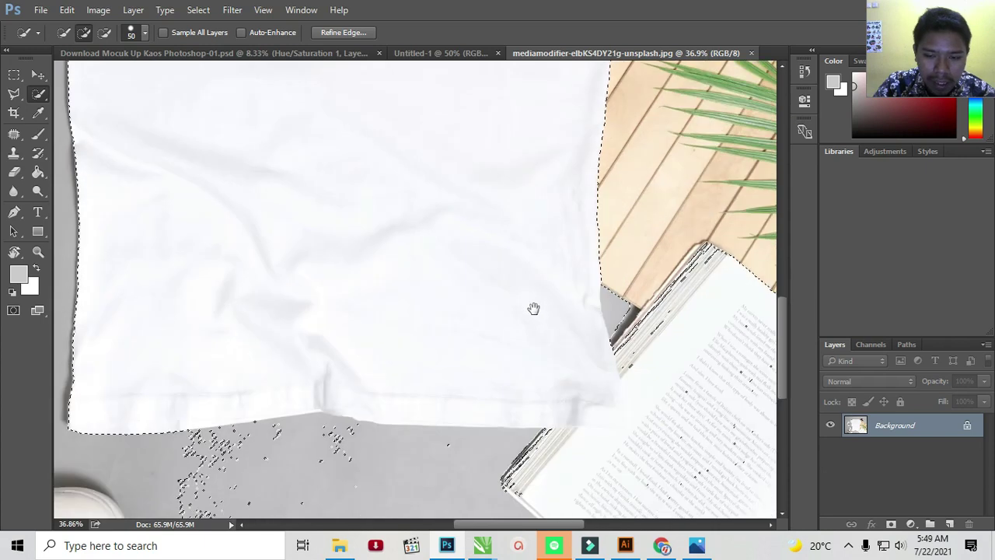
pyautogui.moveTo(413, 353); pyautogui.dragTo(477, 223)
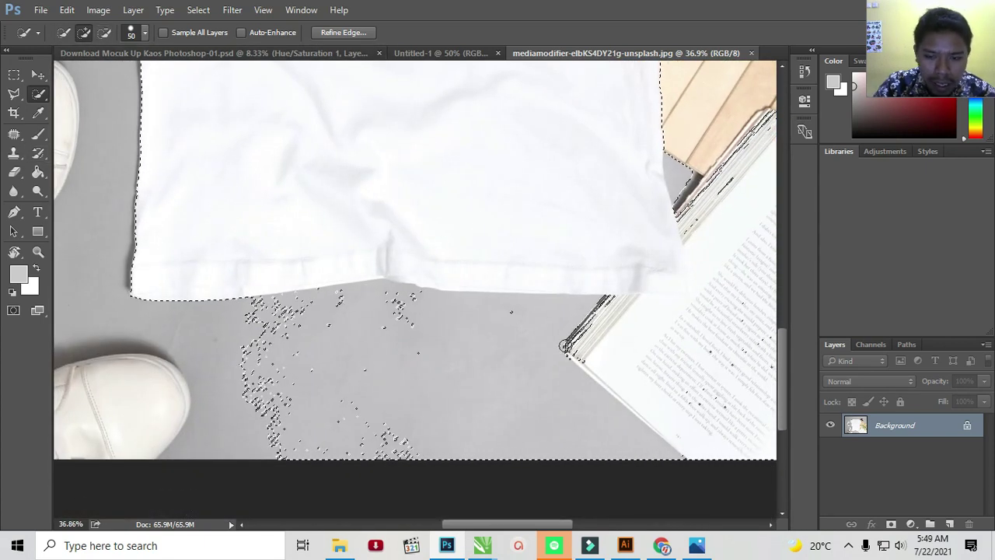
# Step: Subtract the scattered floor specks and book areas from the shirt selection
pyautogui.click(103, 33)
pyautogui.moveTo(189, 344); pyautogui.dragTo(400, 350)
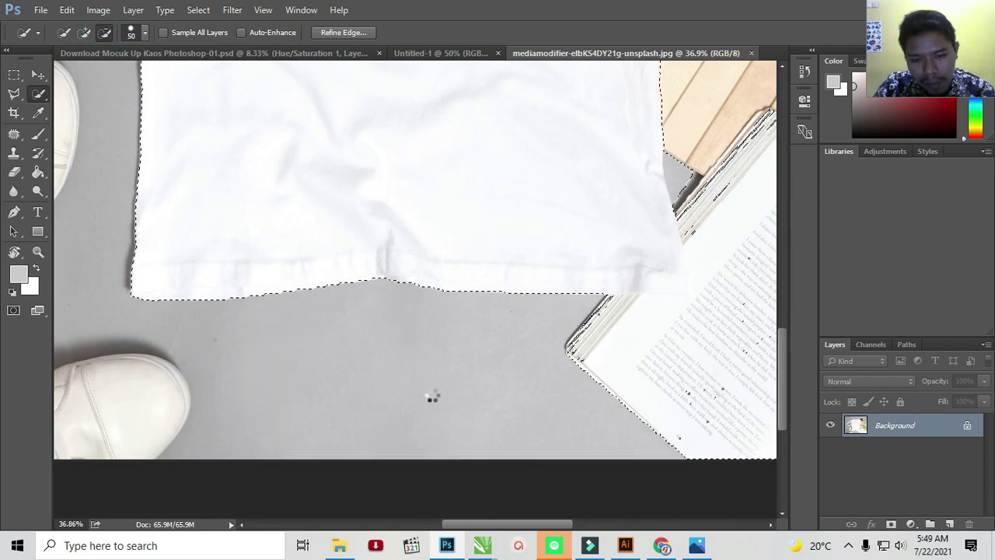
pyautogui.scroll(-2, 467, 335)
pyautogui.hscroll(5, 373, 304)
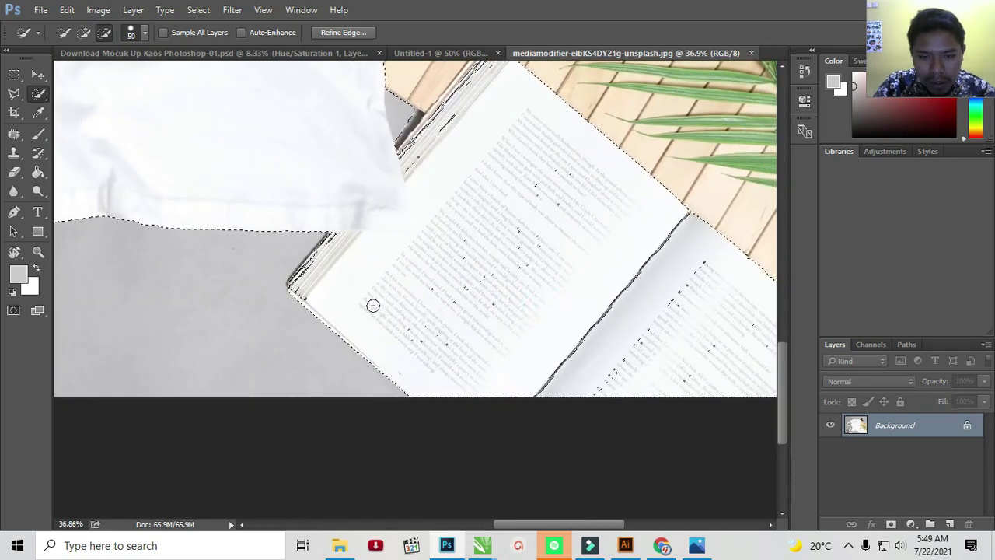
pyautogui.moveTo(609, 228)
pyautogui.mouseDown()
pyautogui.moveTo(614, 257)
pyautogui.moveTo(695, 222)
pyautogui.moveTo(445, 329)
pyautogui.mouseUp()
pyautogui.click(636, 296)
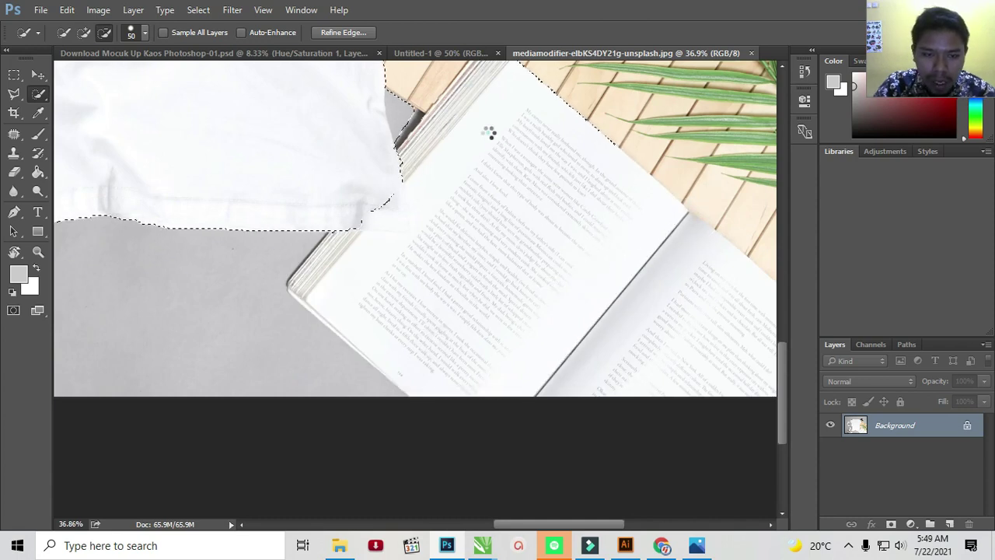
# Step: Pan around the photo and zoom in on the corner where the shirt meets the book
pyautogui.scroll(3, 489, 133)
pyautogui.scroll(3, 518, 278)
pyautogui.scroll(3, 534, 257)
pyautogui.scroll(2, 477, 284)
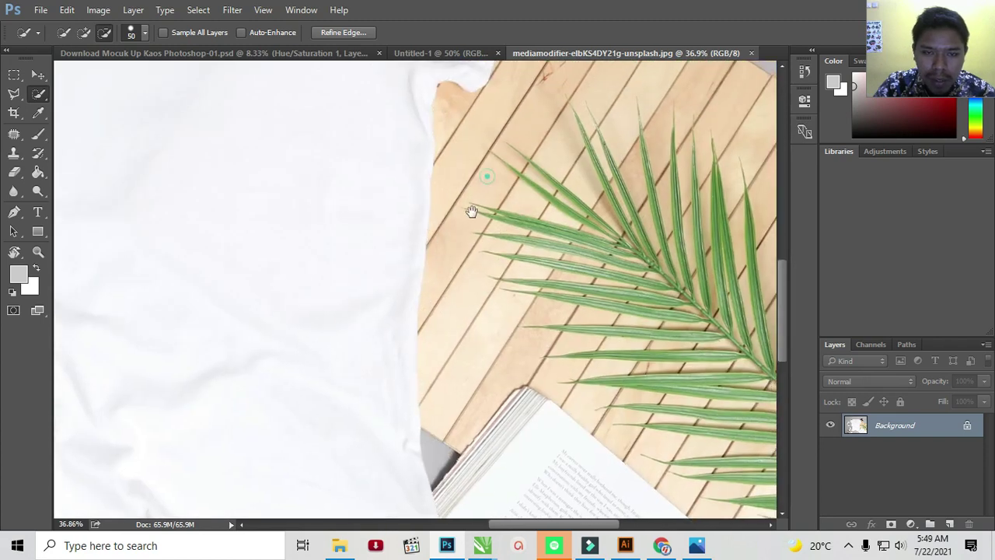
pyautogui.scroll(2, 471, 212)
pyautogui.scroll(2, 456, 288)
pyautogui.scroll(2, 472, 278)
pyautogui.scroll(3, 456, 207)
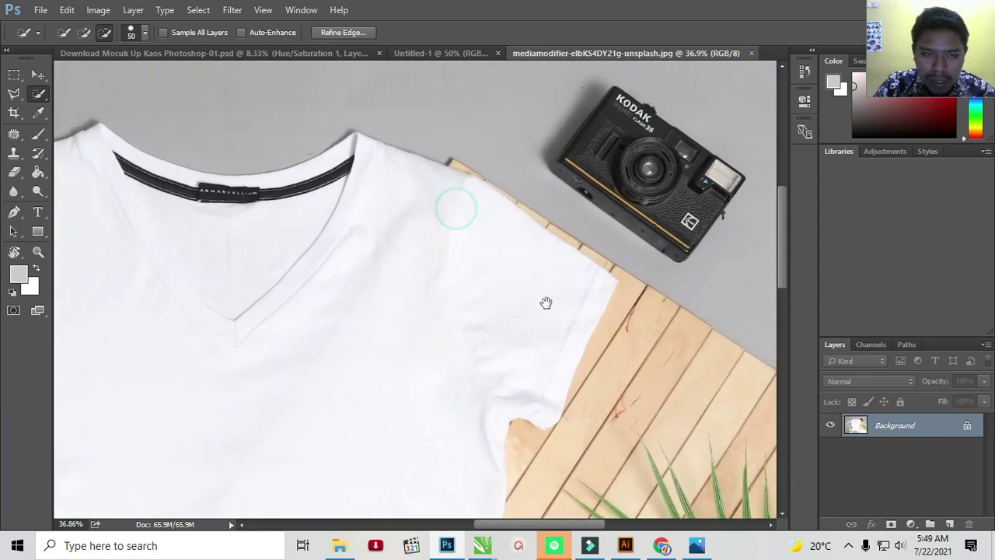
pyautogui.scroll(-2, 546, 303)
pyautogui.hscroll(-5, 262, 222)
pyautogui.hscroll(-3, 238, 209)
pyautogui.hscroll(-2, 417, 195)
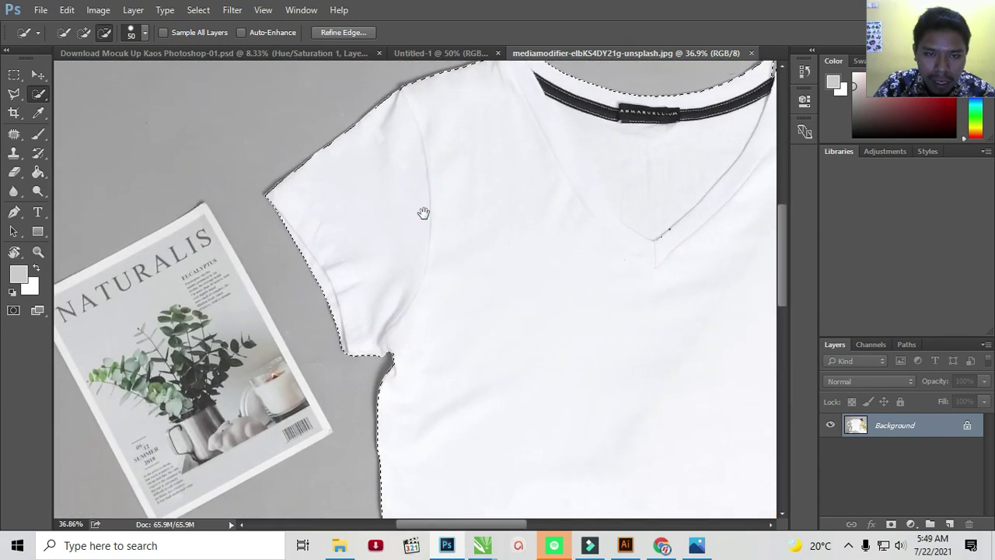
pyautogui.hscroll(3, 418, 219)
pyautogui.scroll(-1, 400, 218)
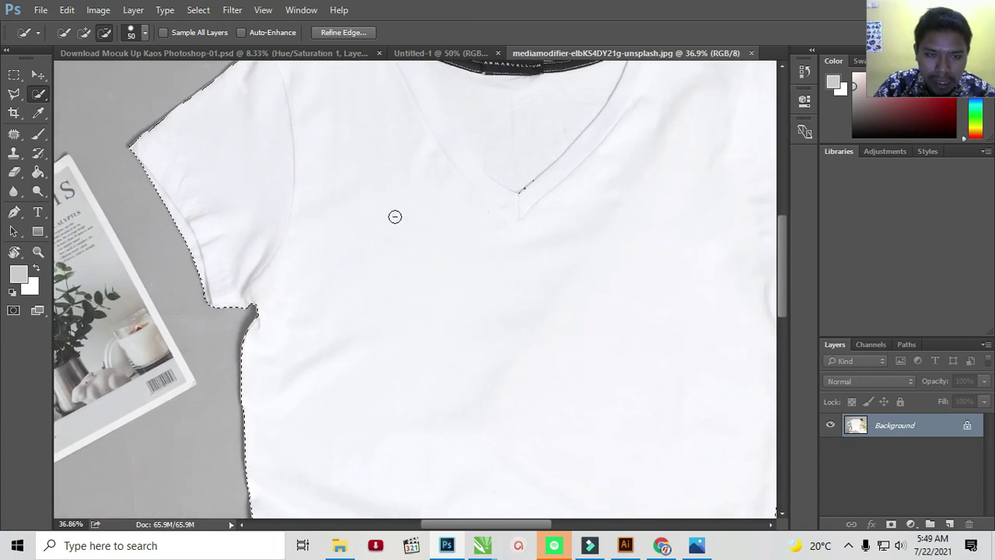
pyautogui.press('z')
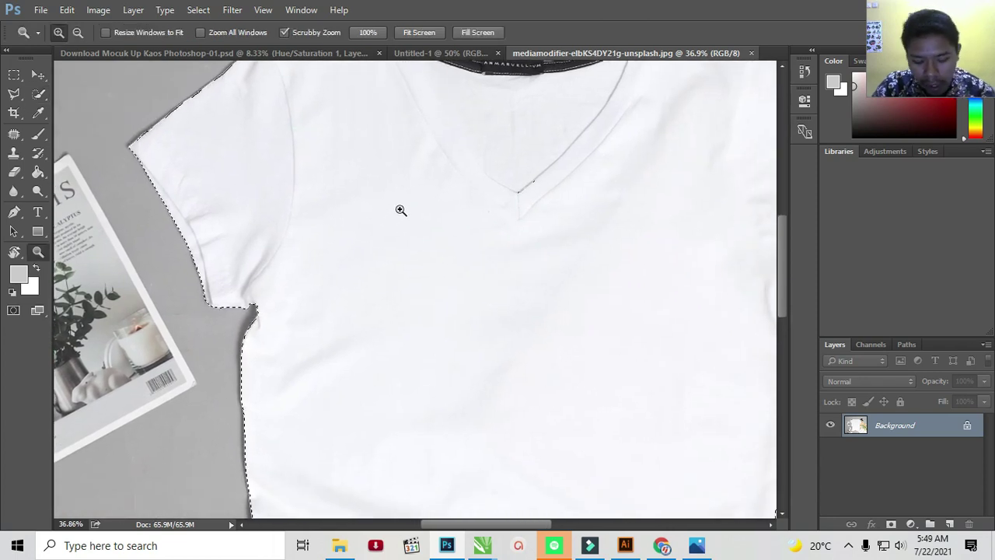
pyautogui.moveTo(456, 200); pyautogui.dragTo(367, 218)
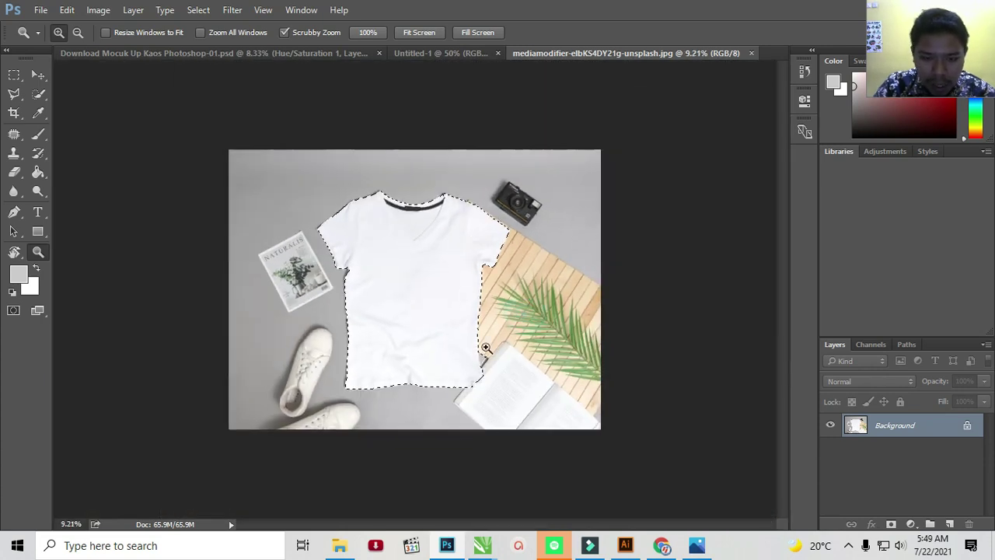
pyautogui.moveTo(486, 348)
pyautogui.mouseDown()
pyautogui.moveTo(407, 225)
pyautogui.moveTo(462, 262)
pyautogui.moveTo(429, 210)
pyautogui.moveTo(437, 268)
pyautogui.mouseUp()
# Step: Subtract the grey triangle and trim the selection down the shirt's edge
pyautogui.click(38, 93)
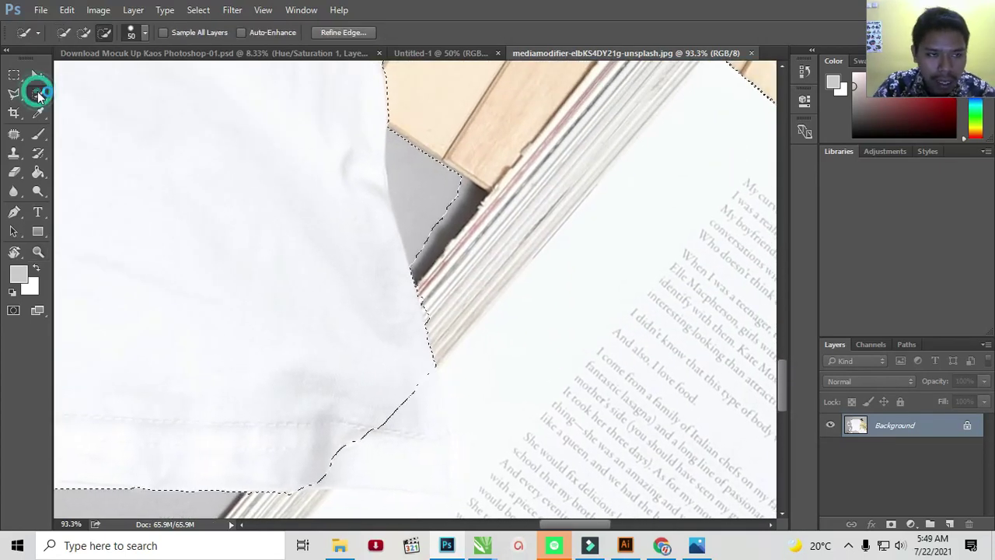
pyautogui.moveTo(466, 173); pyautogui.dragTo(443, 179)
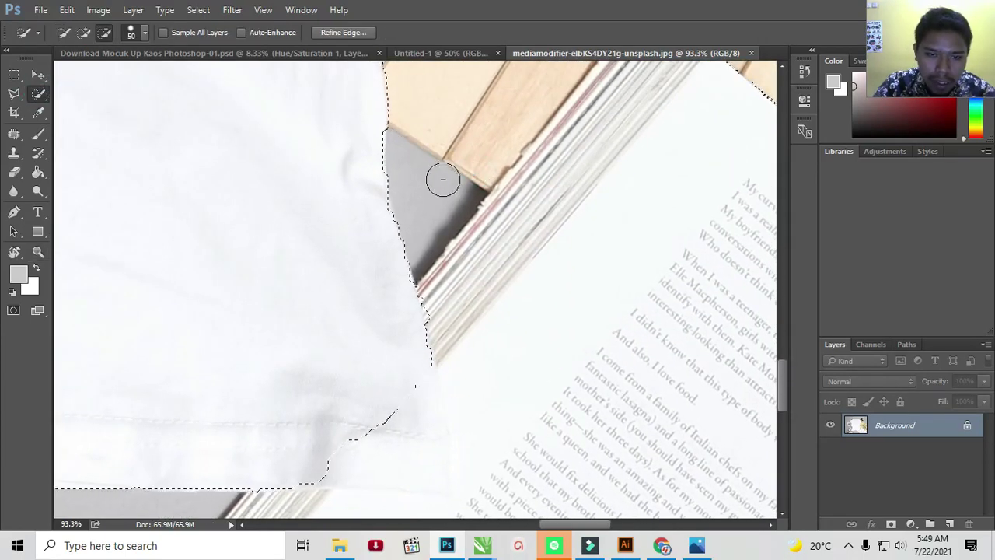
pyautogui.moveTo(397, 120); pyautogui.dragTo(492, 340)
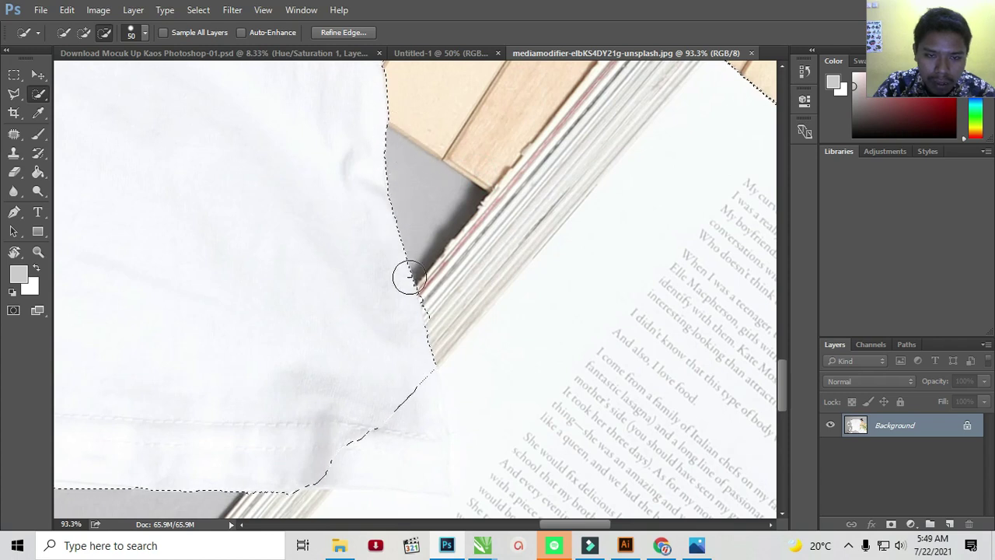
pyautogui.moveTo(427, 374); pyautogui.dragTo(365, 204)
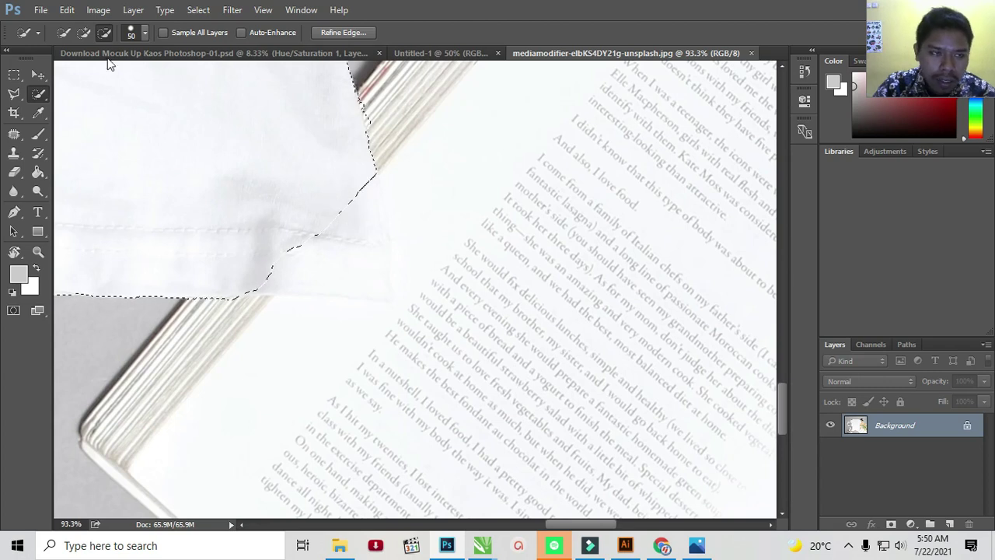
# Step: Add the shirt's lower-right corner back into the selection
pyautogui.click(84, 32)
pyautogui.moveTo(273, 214); pyautogui.dragTo(353, 222)
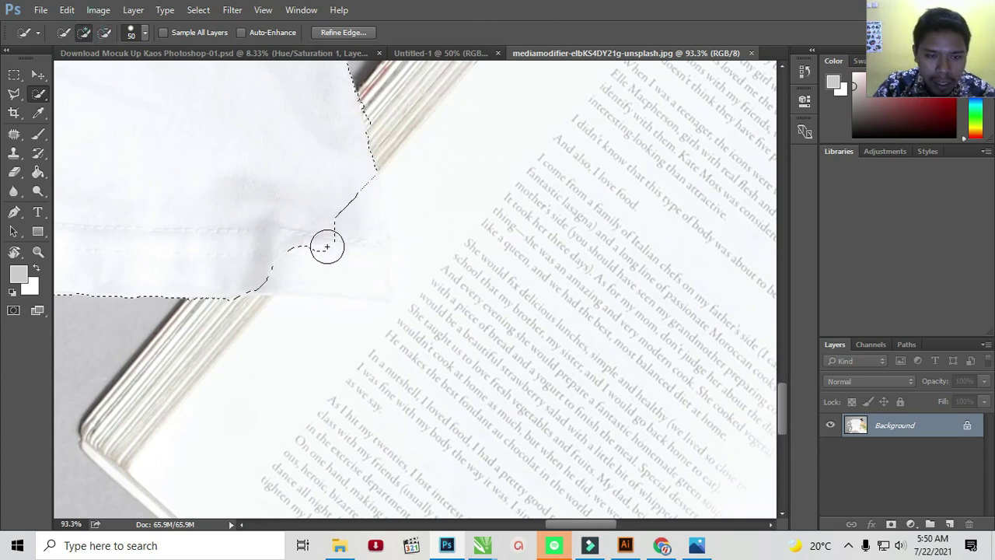
pyautogui.moveTo(355, 263); pyautogui.dragTo(273, 266)
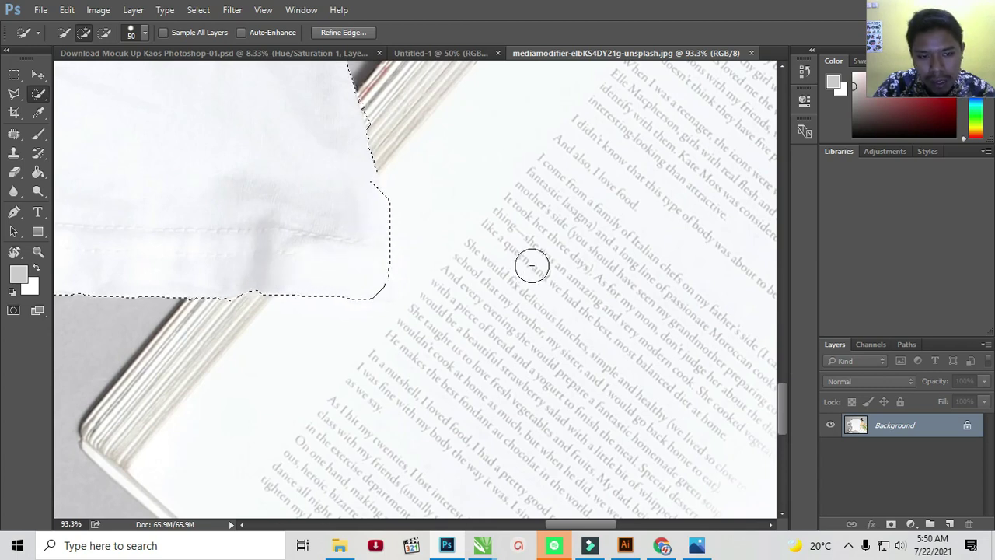
pyautogui.moveTo(368, 197); pyautogui.dragTo(359, 179)
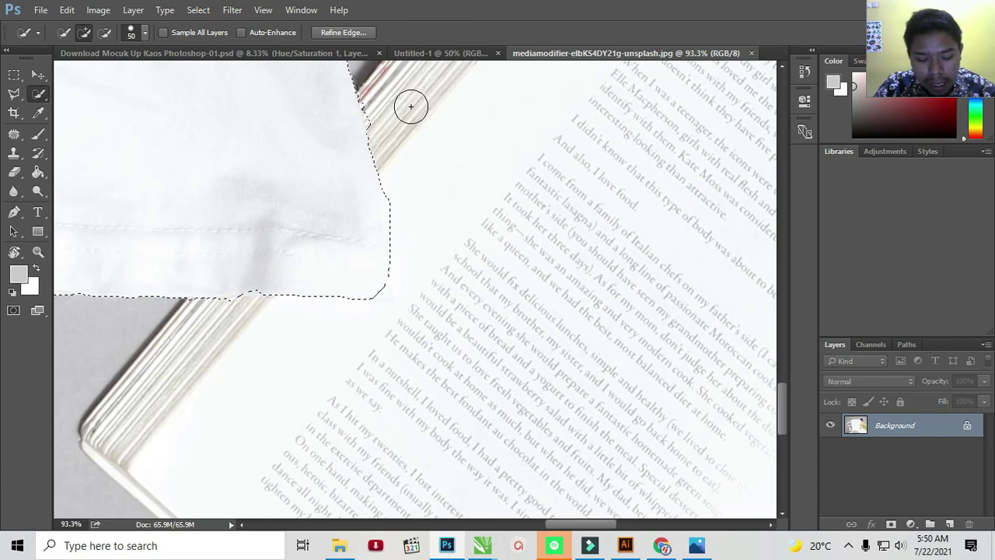
pyautogui.click(387, 127)
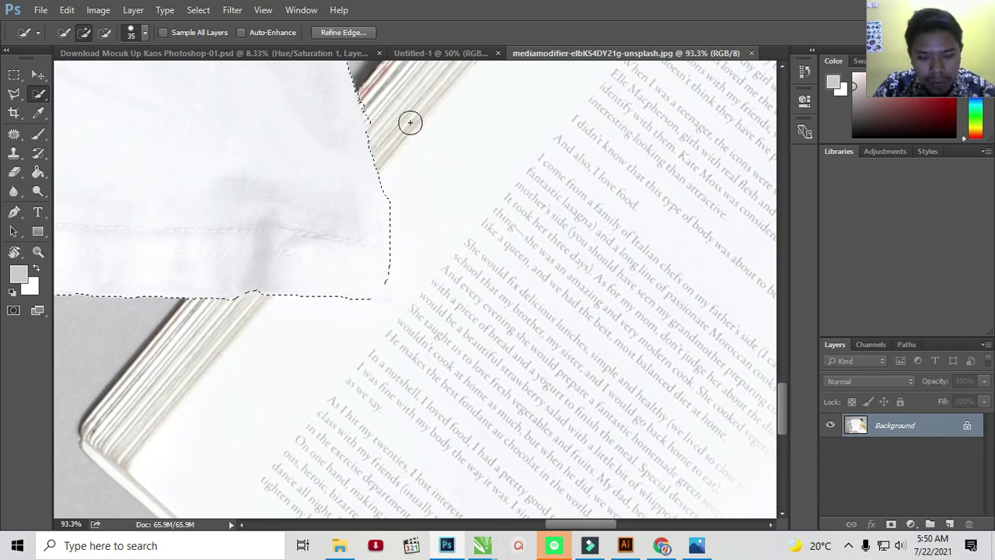
# Step: With a 35 px brush, trim the selection's right side along the shirt edge by the book
pyautogui.click(146, 33)
pyautogui.click(103, 32)
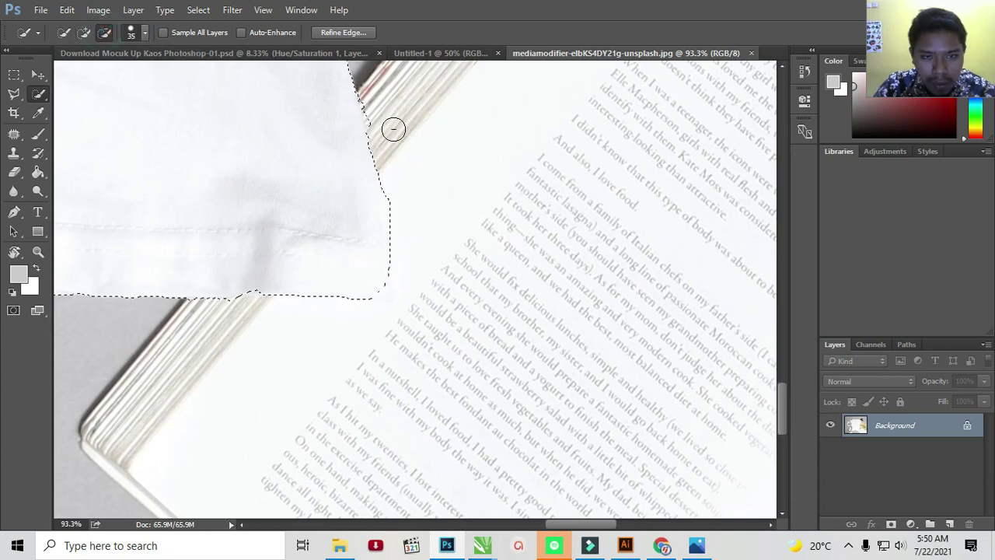
pyautogui.click(379, 117)
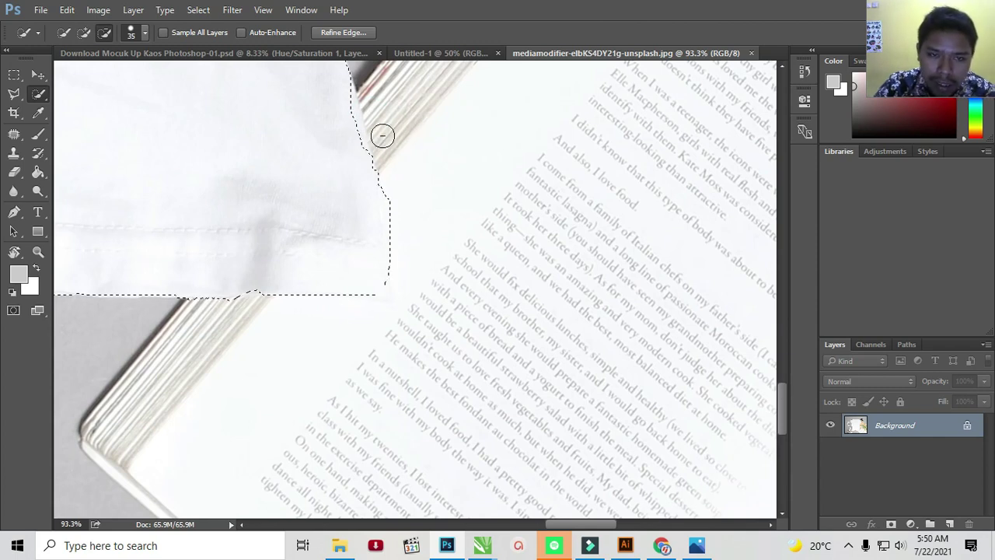
pyautogui.click(103, 34)
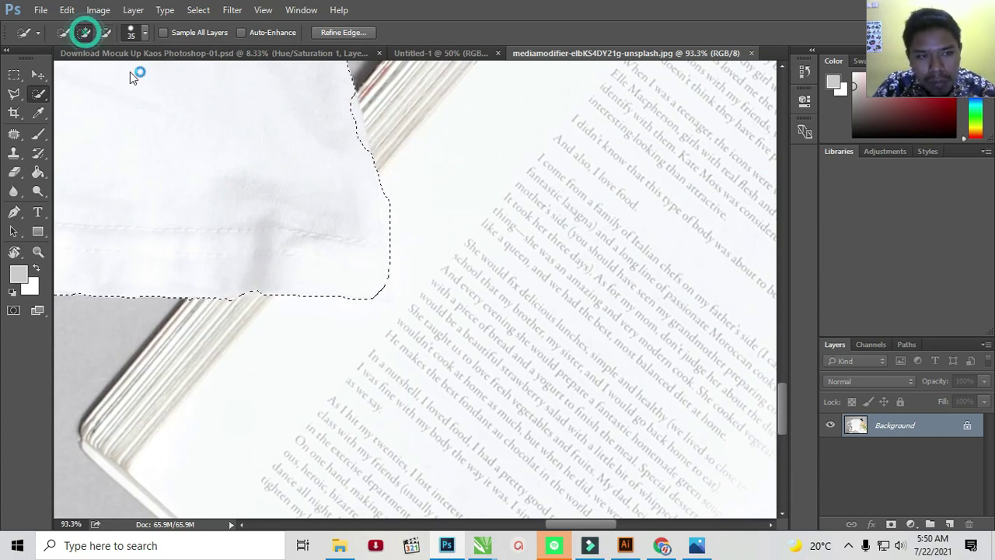
pyautogui.moveTo(330, 104); pyautogui.dragTo(350, 135)
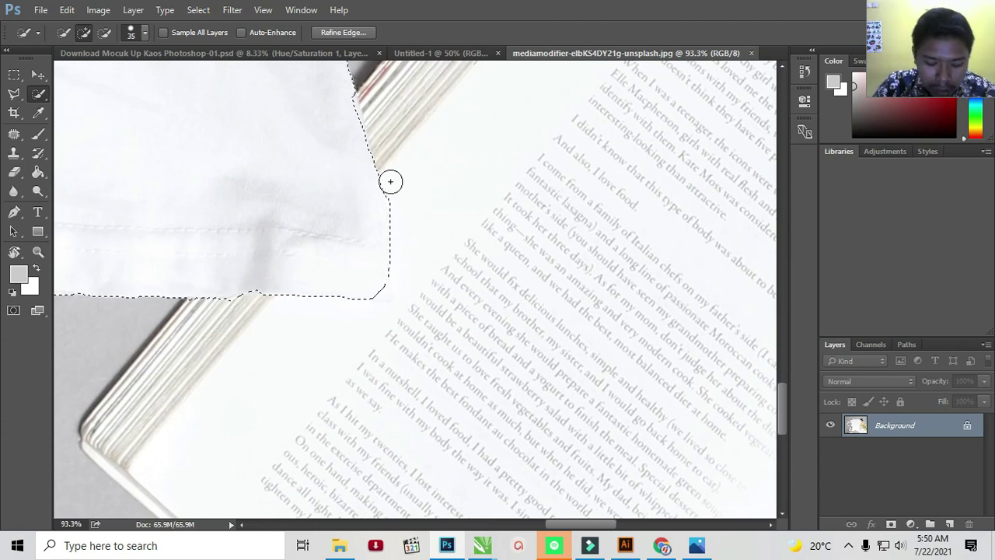
pyautogui.scroll(-1, 393, 191)
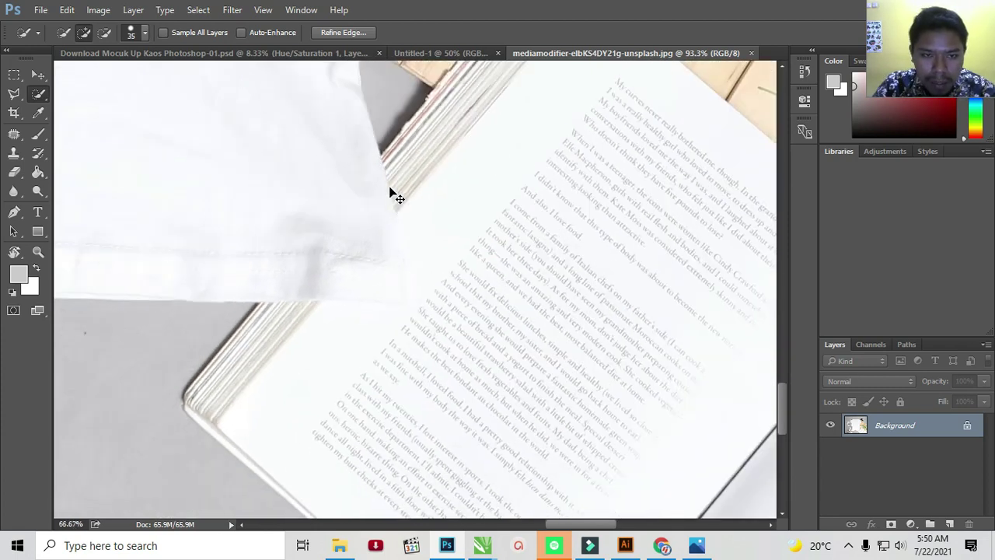
pyautogui.scroll(-1, 392, 191)
pyautogui.scroll(-1, 392, 191)
pyautogui.scroll(-1, 393, 192)
pyautogui.scroll(-2, 390, 194)
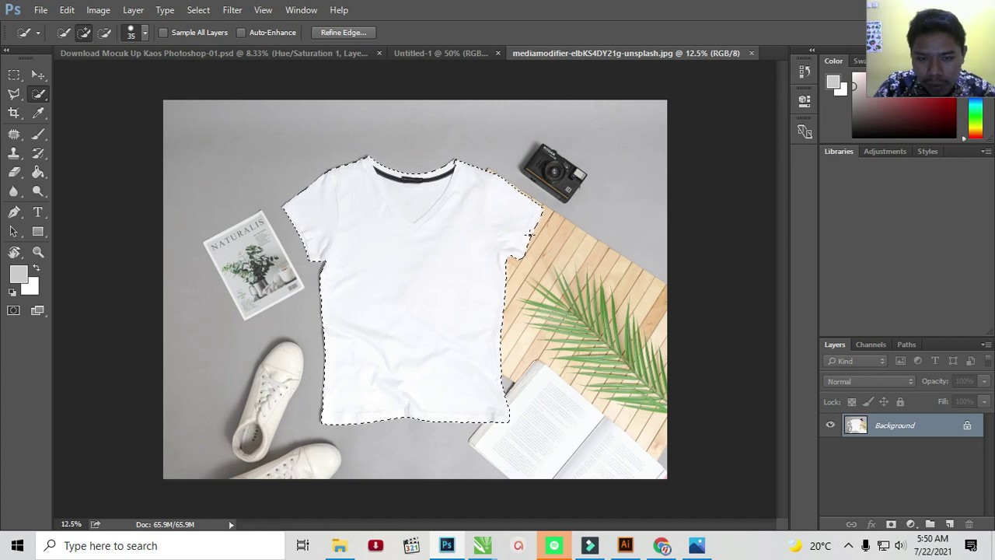
# Step: Smooth the shirt selection with a 10 px Sample Radius, applied at canvas bounds
pyautogui.press('z')
pyautogui.moveTo(358, 204)
pyautogui.mouseDown()
pyautogui.moveTo(438, 223)
pyautogui.moveTo(582, 304)
pyautogui.moveTo(402, 242)
pyautogui.mouseUp()
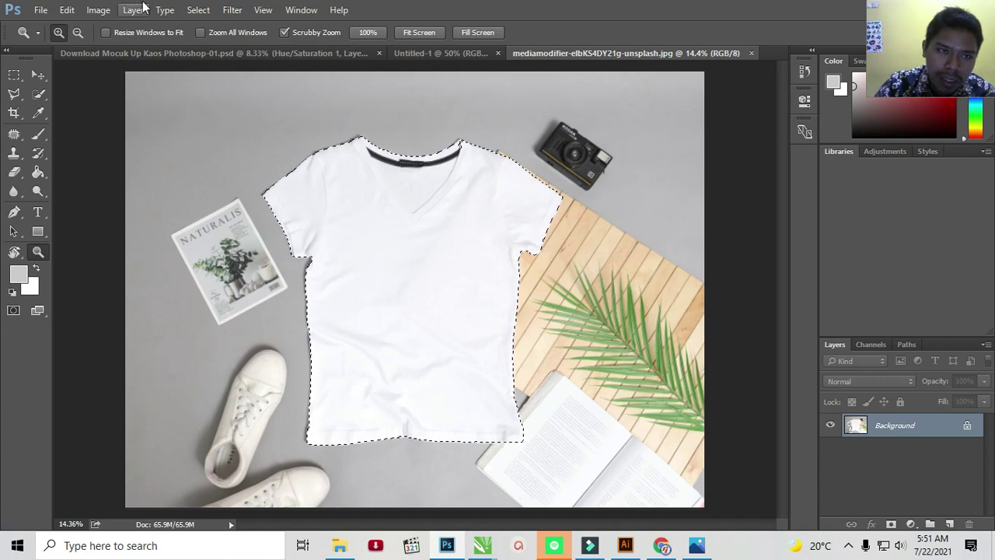
pyautogui.click(204, 11)
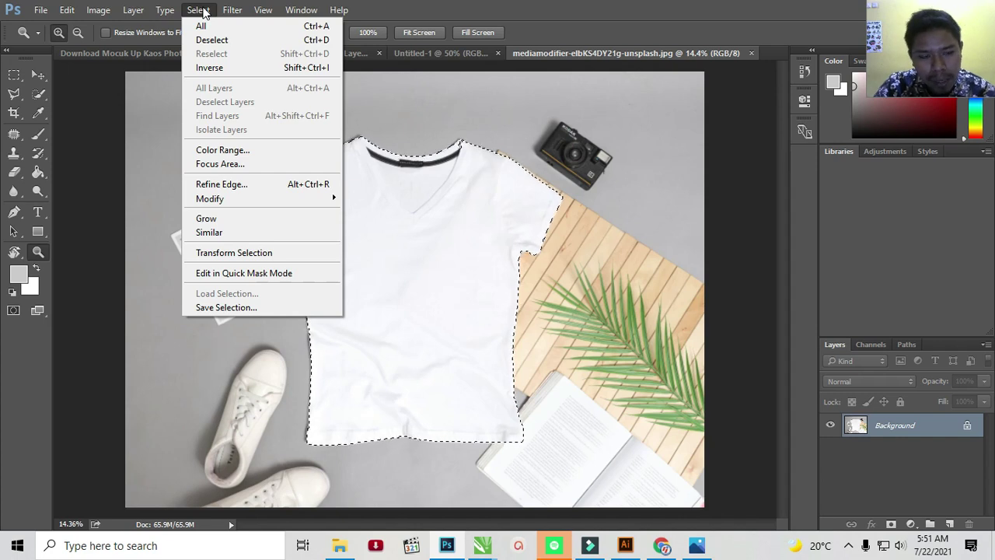
pyautogui.moveTo(233, 198)
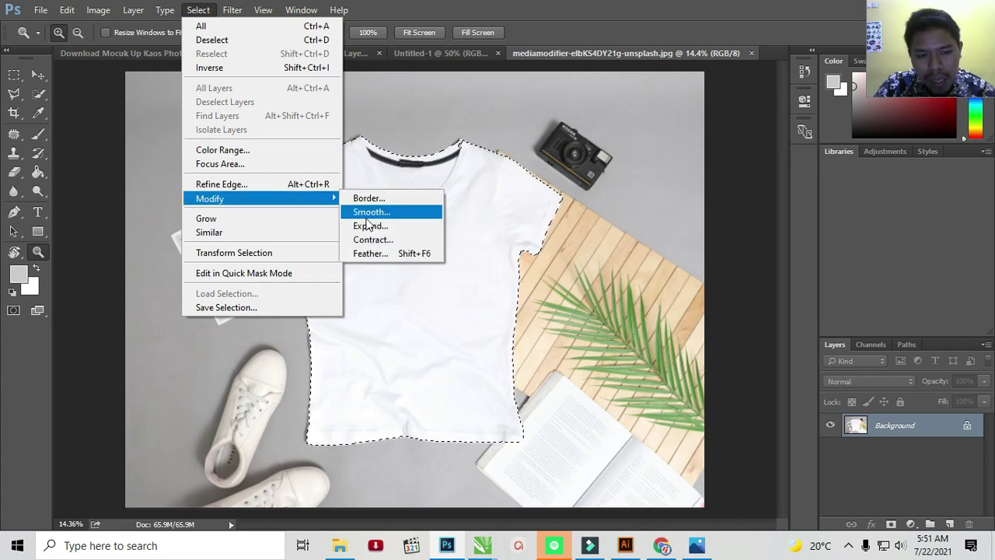
pyautogui.click(369, 213)
pyautogui.moveTo(363, 158); pyautogui.dragTo(548, 143)
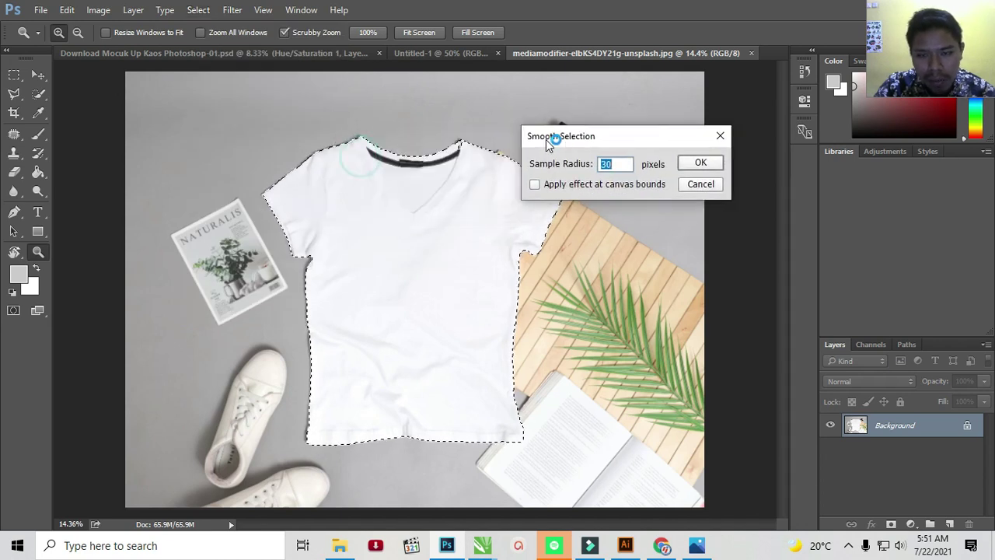
pyautogui.click(535, 184)
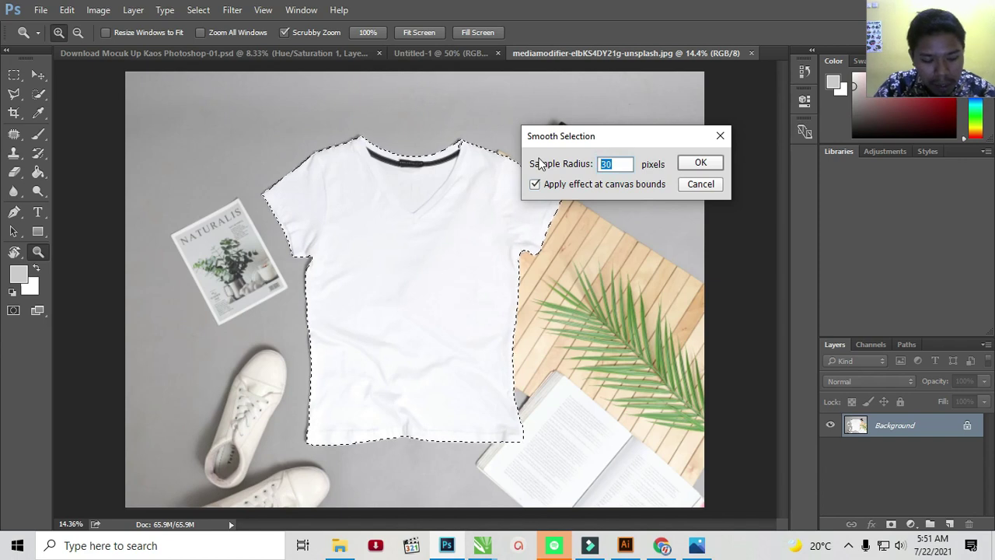
pyautogui.write('10')
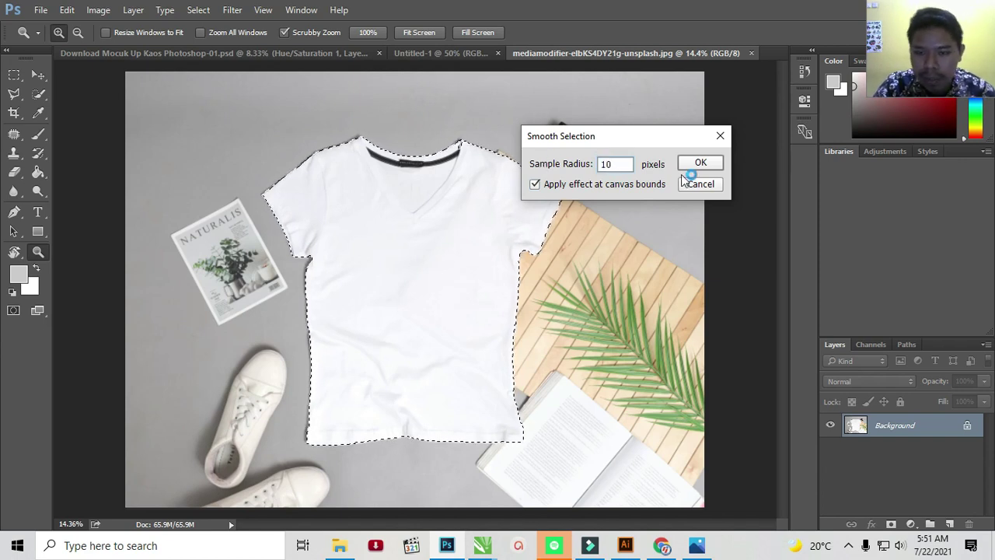
pyautogui.click(695, 164)
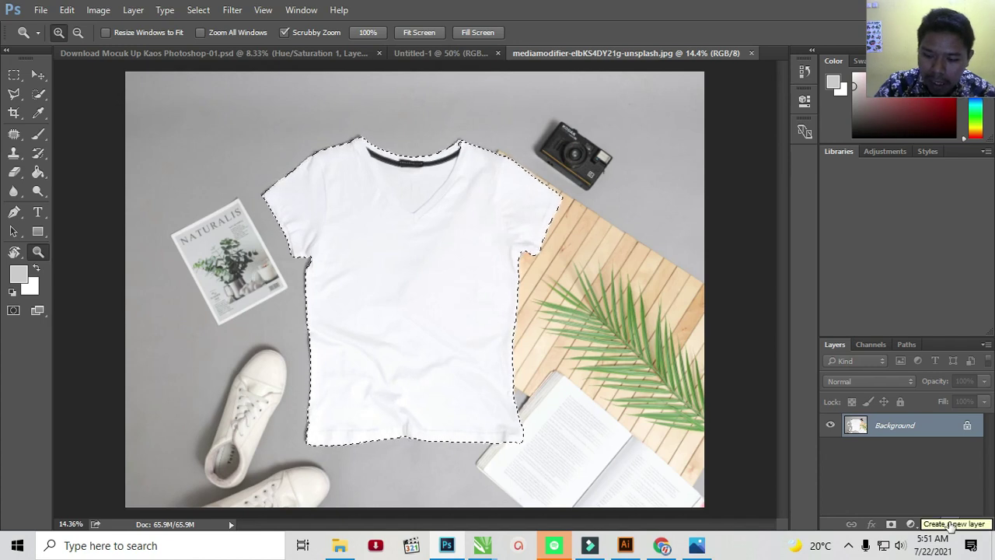
# Step: Add Layer 1, fill the shirt selection with light grey, and set its blend mode to Multiply
pyautogui.click(950, 525)
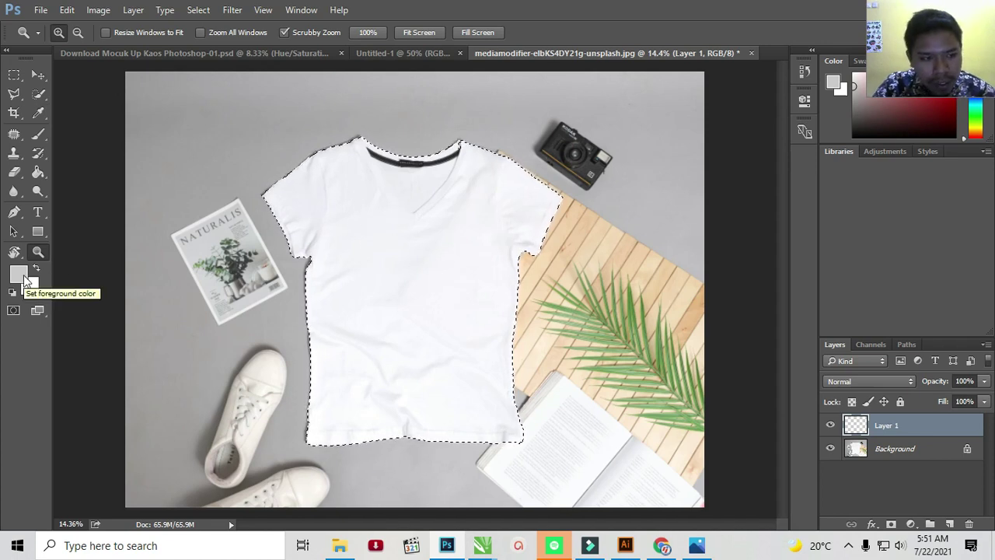
pyautogui.click(38, 173)
pyautogui.click(360, 213)
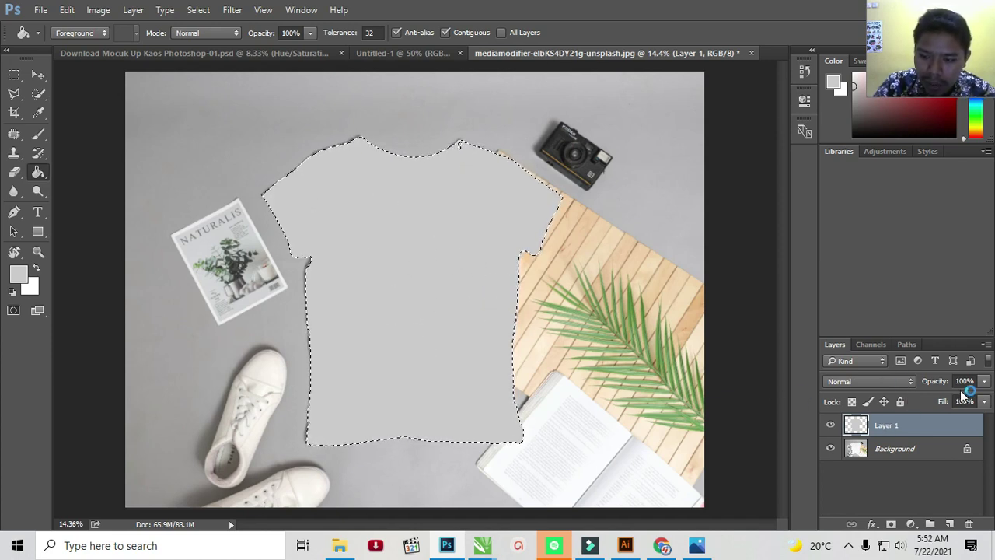
pyautogui.click(984, 381)
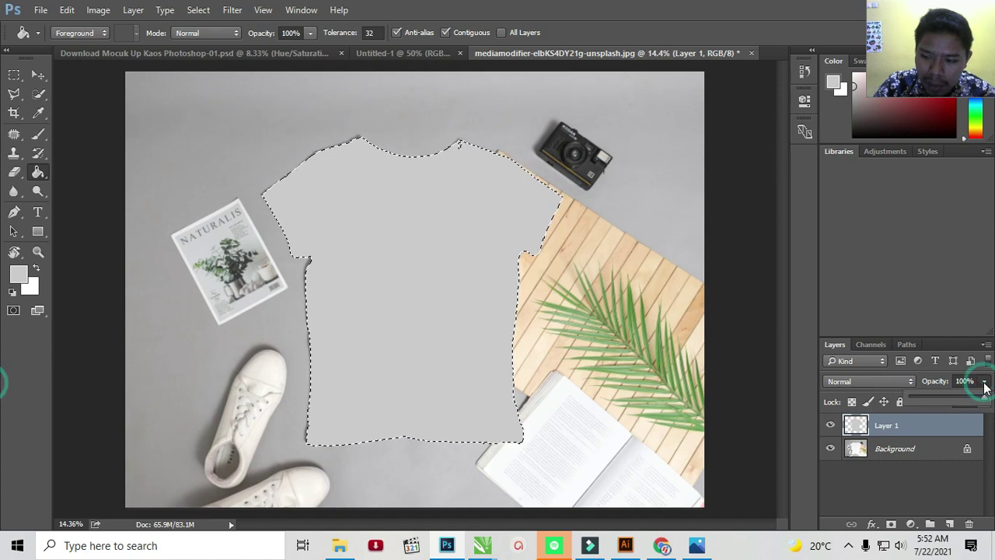
pyautogui.click(873, 379)
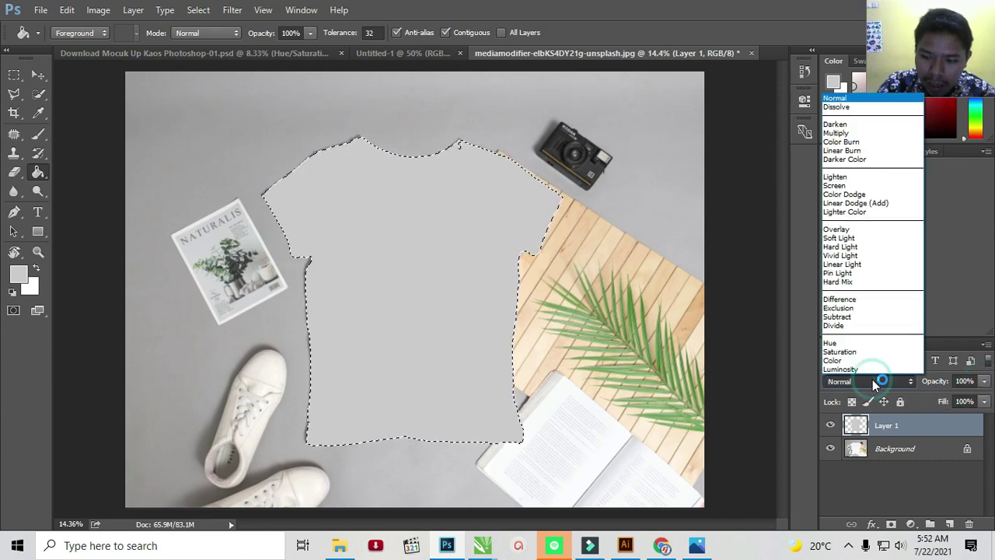
pyautogui.click(847, 133)
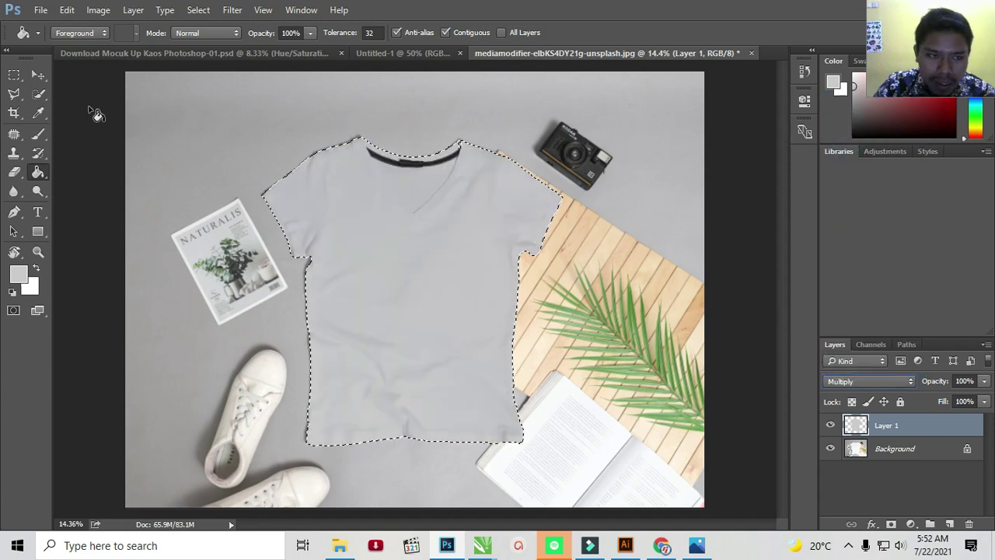
# Step: Deselect and add a Hue/Saturation adjustment layer clipped to grey Layer 1
pyautogui.press('v')
pyautogui.hotkey('ctrl', 'd')
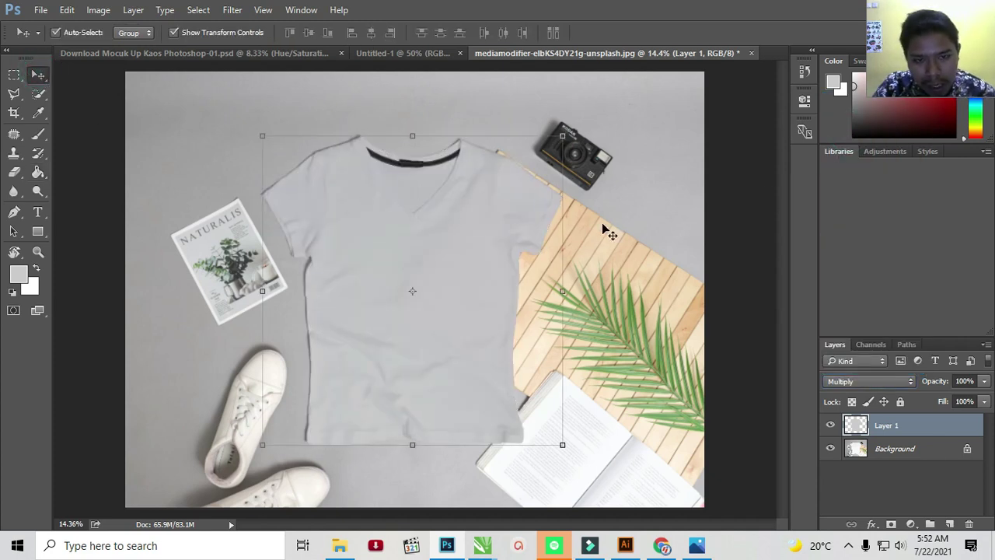
pyautogui.keyDown('ctrl'); pyautogui.click(751, 223); pyautogui.keyUp('ctrl')
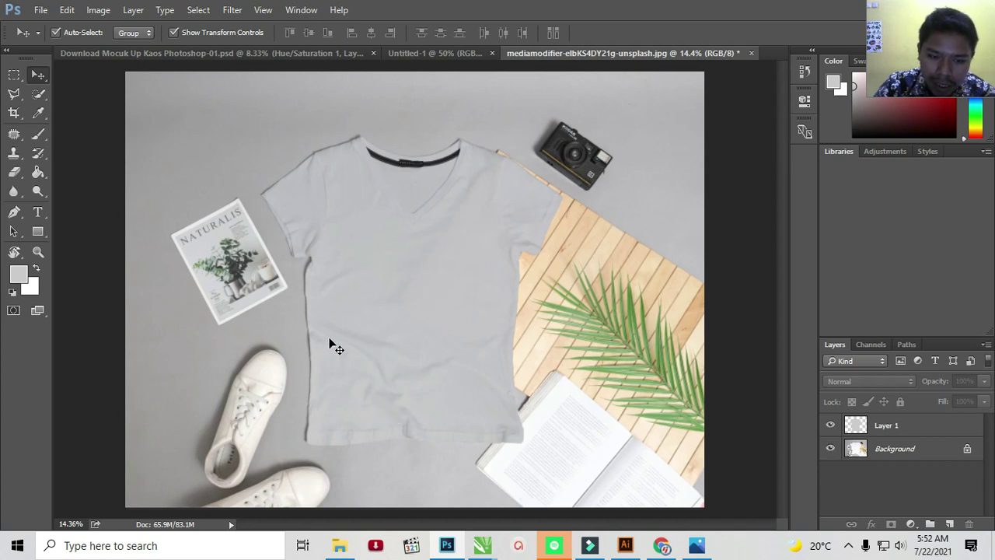
pyautogui.click(886, 427)
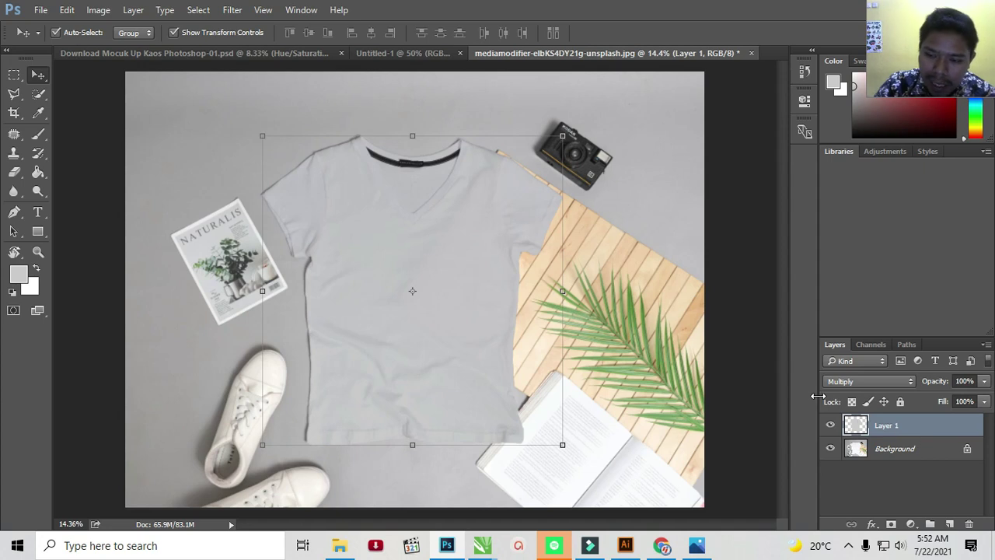
pyautogui.click(913, 525)
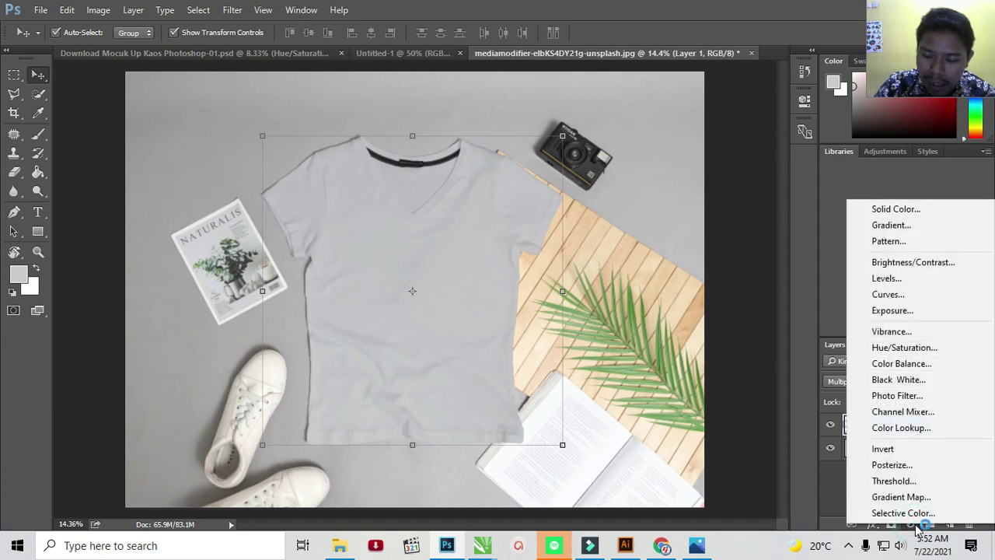
pyautogui.click(902, 347)
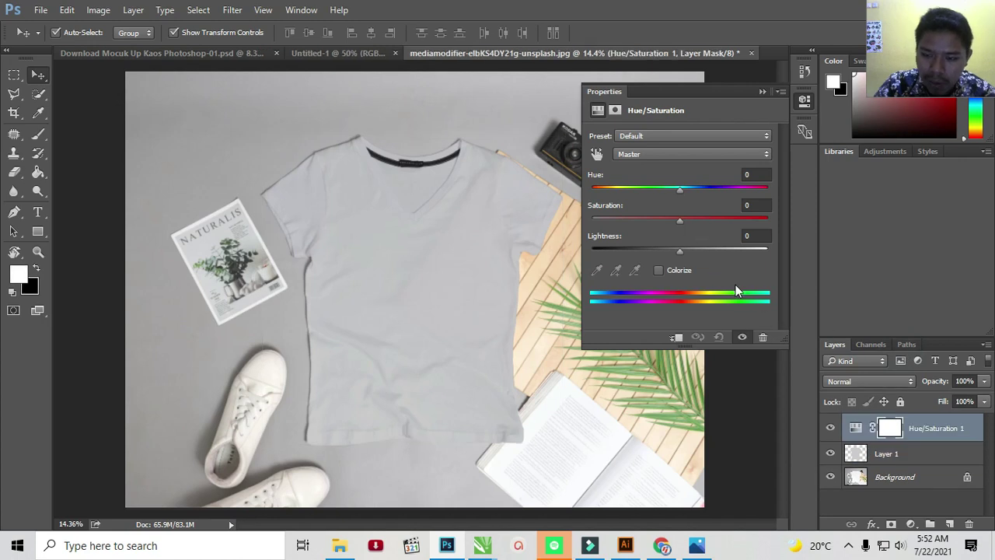
pyautogui.rightClick(936, 432)
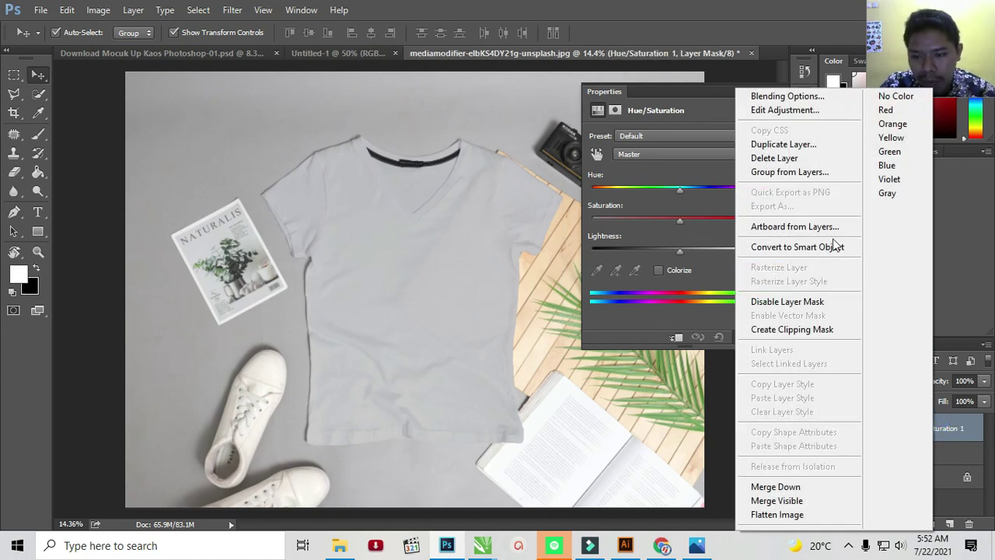
pyautogui.click(825, 328)
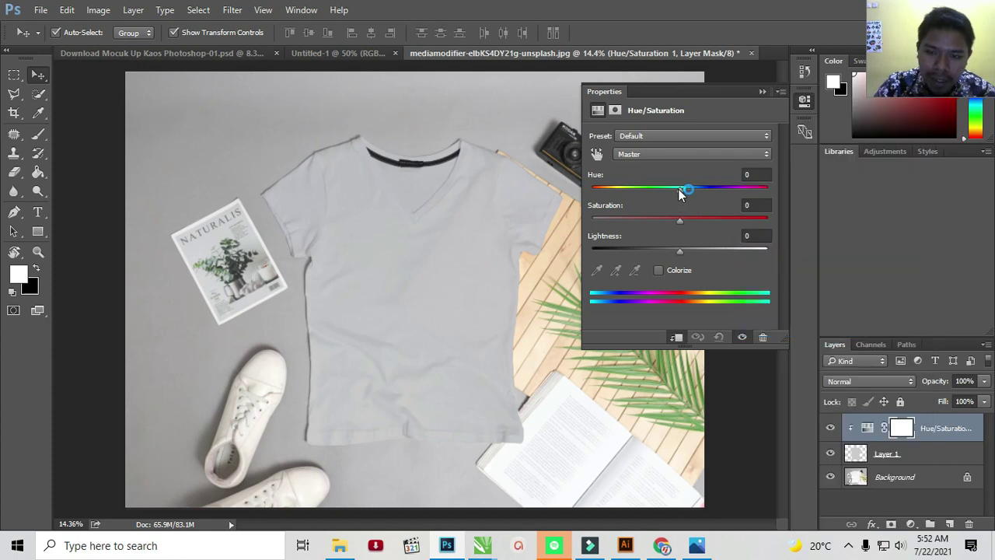
# Step: Colorize the shirt blue with Hue 202, Saturation 98 and Lightness -21
pyautogui.moveTo(678, 189)
pyautogui.mouseDown()
pyautogui.moveTo(660, 190)
pyautogui.moveTo(669, 191)
pyautogui.mouseUp()
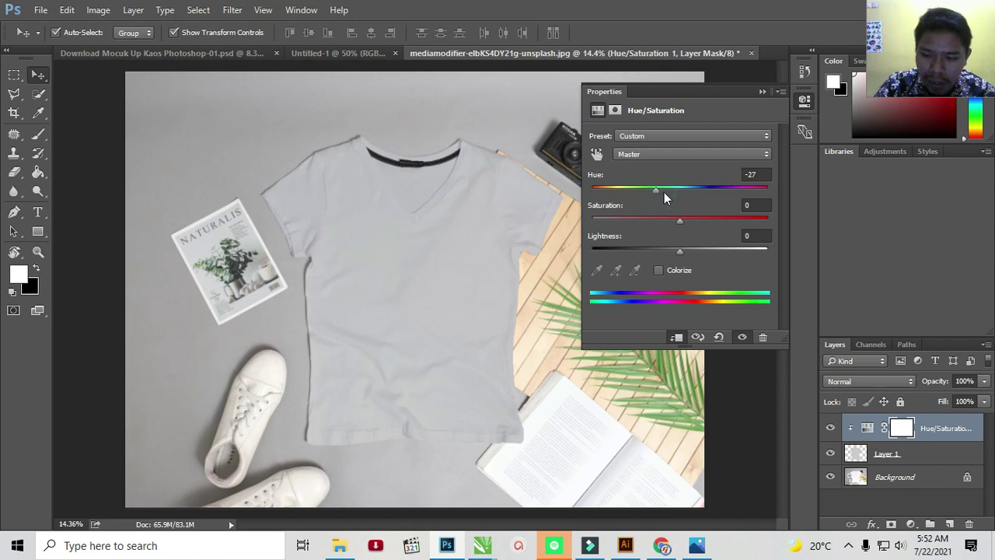
pyautogui.moveTo(682, 223)
pyautogui.mouseDown()
pyautogui.moveTo(722, 224)
pyautogui.moveTo(667, 220)
pyautogui.moveTo(693, 219)
pyautogui.mouseUp()
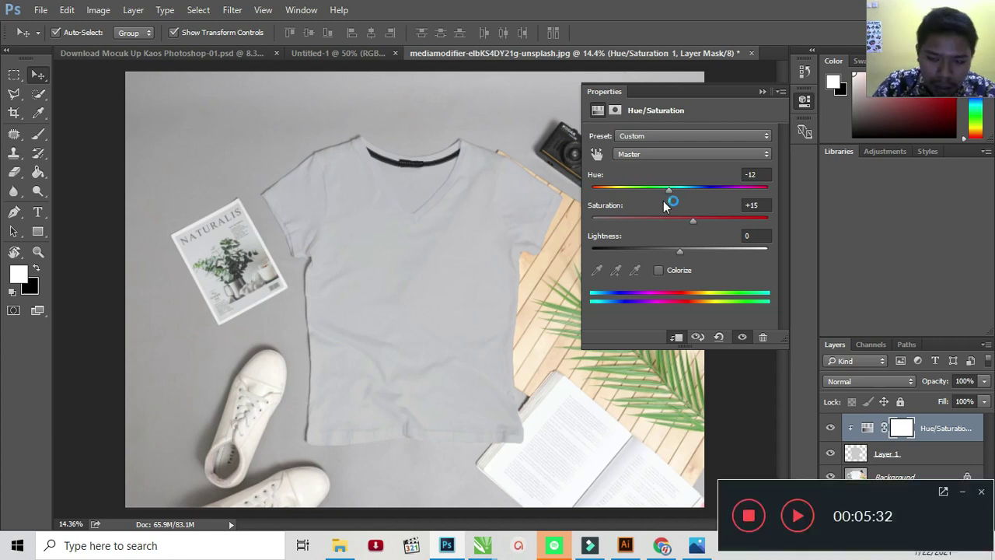
pyautogui.click(658, 271)
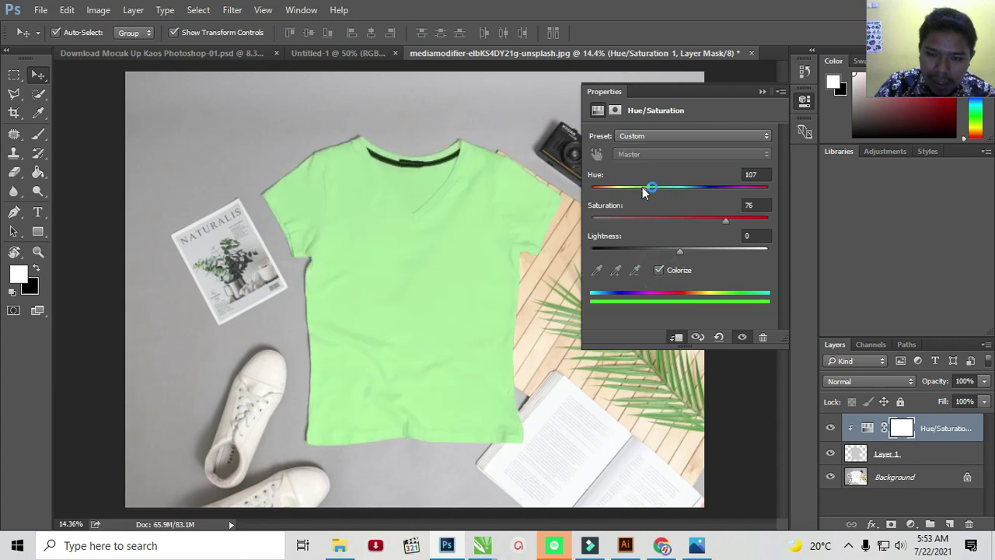
pyautogui.moveTo(644, 192)
pyautogui.mouseDown()
pyautogui.moveTo(615, 194)
pyautogui.moveTo(707, 191)
pyautogui.mouseUp()
pyautogui.moveTo(731, 228); pyautogui.dragTo(767, 222)
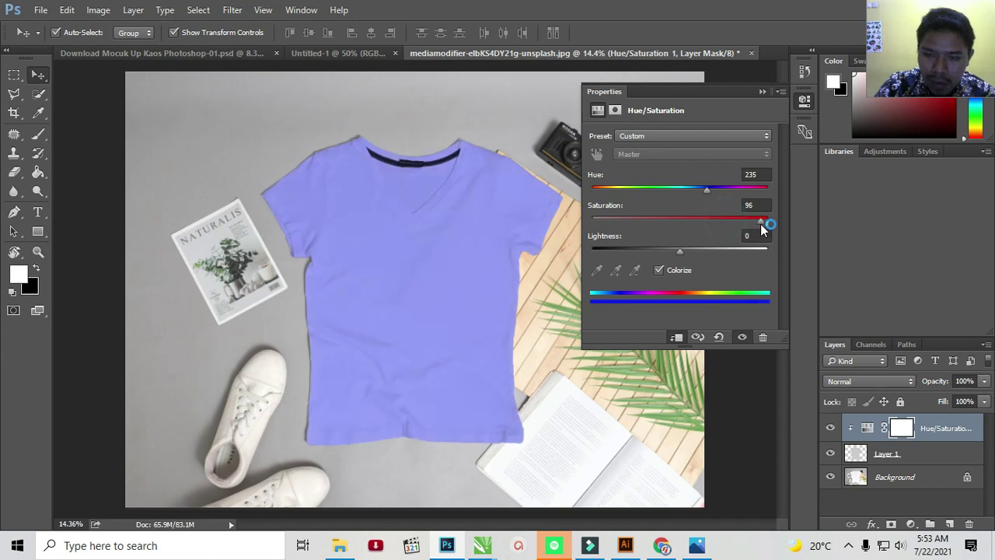
pyautogui.moveTo(706, 191); pyautogui.dragTo(721, 196)
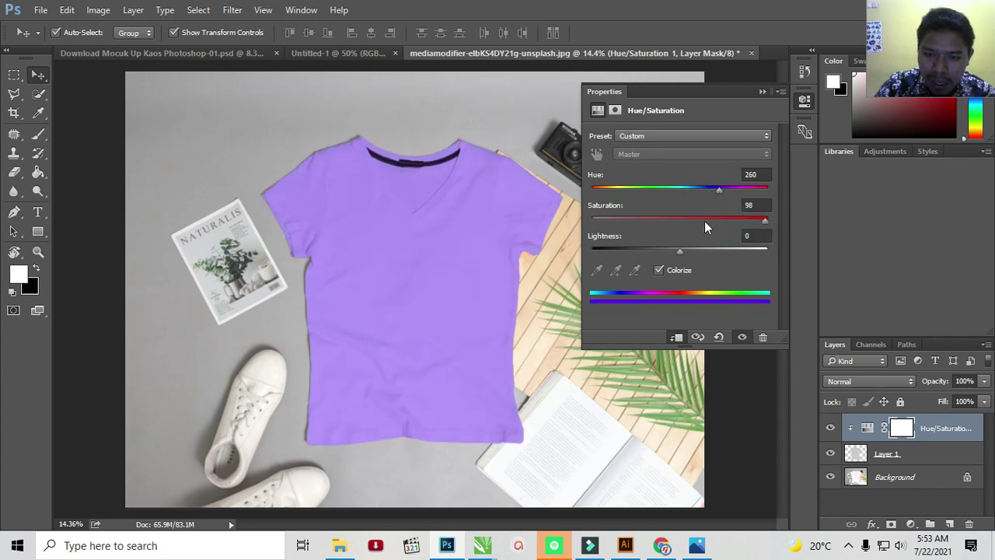
pyautogui.moveTo(678, 250); pyautogui.dragTo(668, 248)
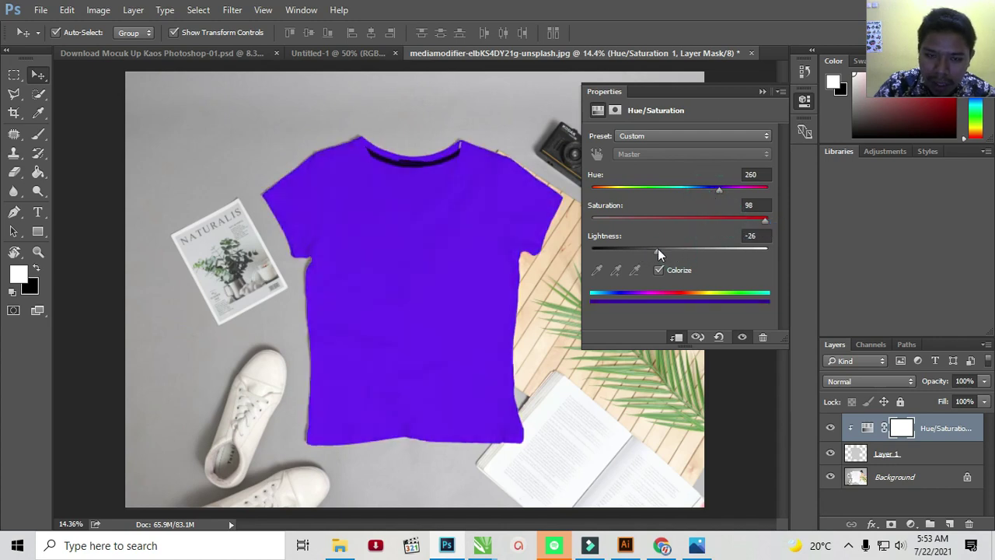
pyautogui.moveTo(720, 189)
pyautogui.mouseDown()
pyautogui.moveTo(645, 193)
pyautogui.moveTo(690, 193)
pyautogui.mouseUp()
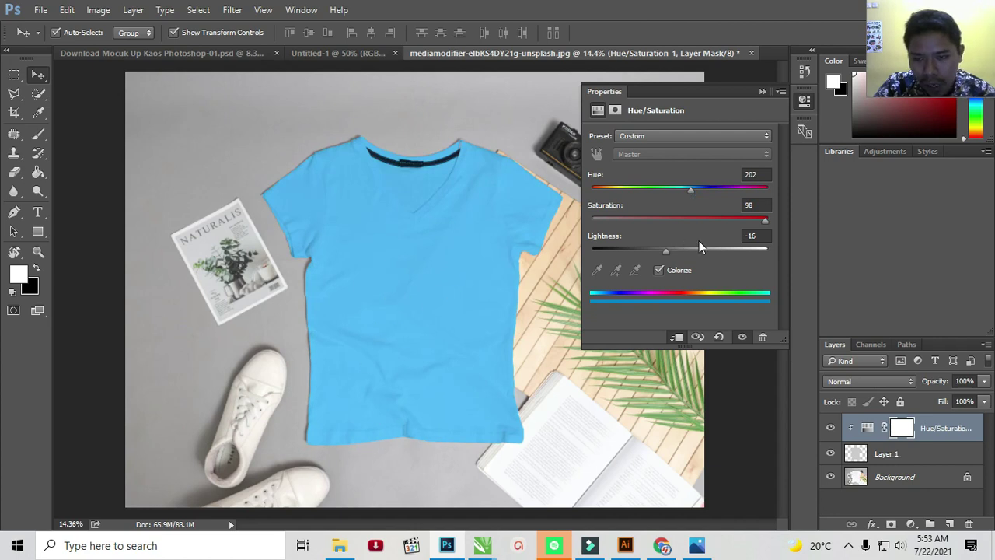
pyautogui.moveTo(663, 250)
pyautogui.mouseDown()
pyautogui.moveTo(741, 249)
pyautogui.moveTo(615, 251)
pyautogui.moveTo(662, 250)
pyautogui.mouseUp()
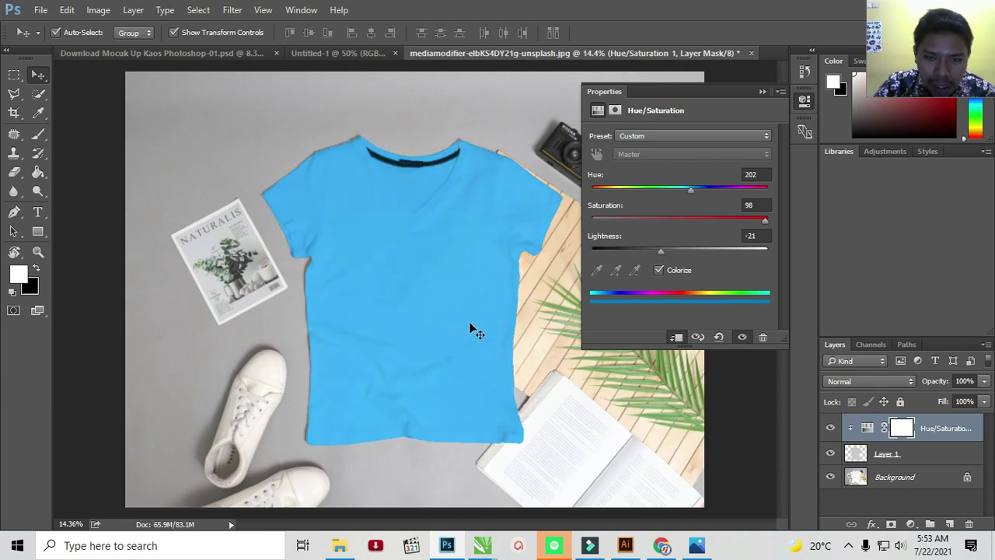
# Step: Load Layer 1's shirt outline as a selection and copy the Background shirt to Layer 2
pyautogui.click(760, 93)
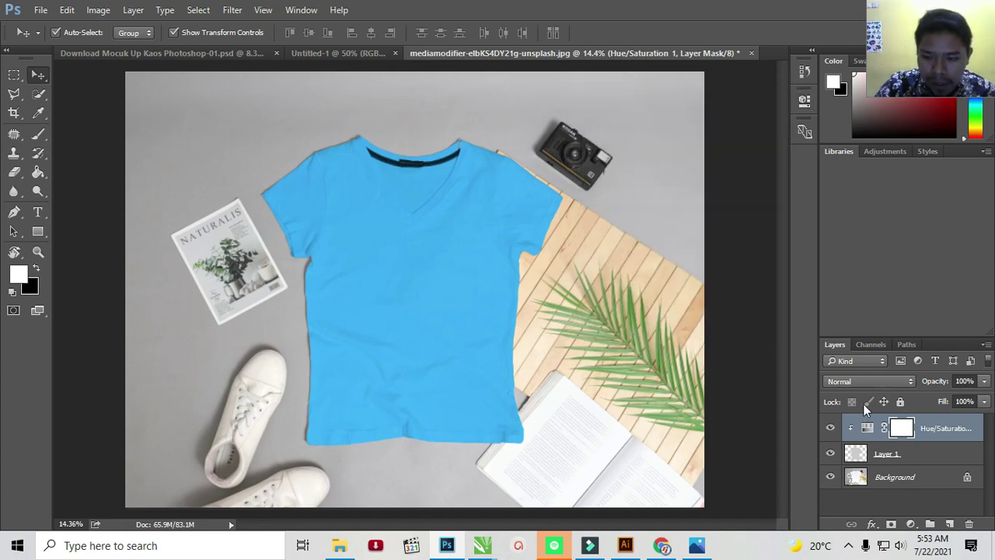
pyautogui.click(878, 455)
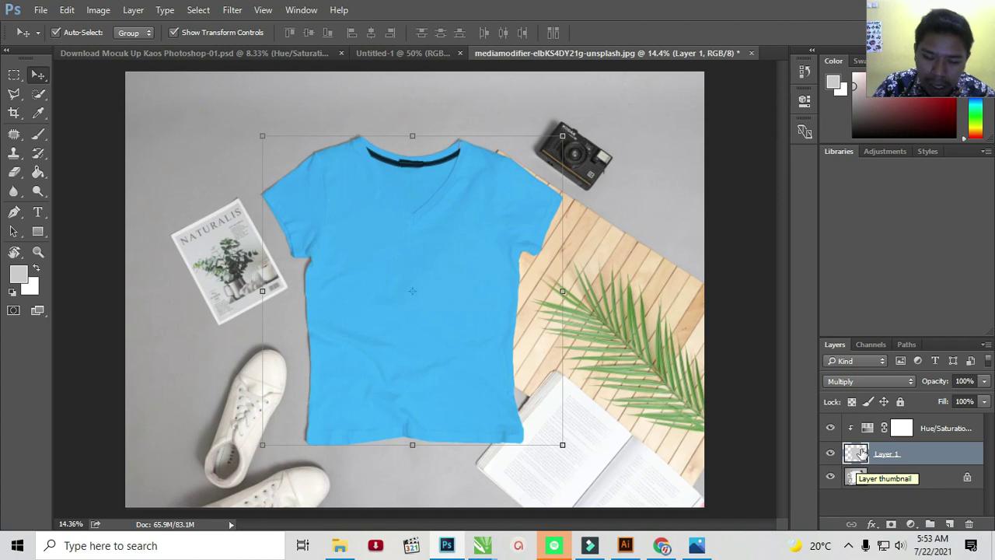
pyautogui.keyDown('ctrl'); pyautogui.click(859, 453); pyautogui.keyUp('ctrl')
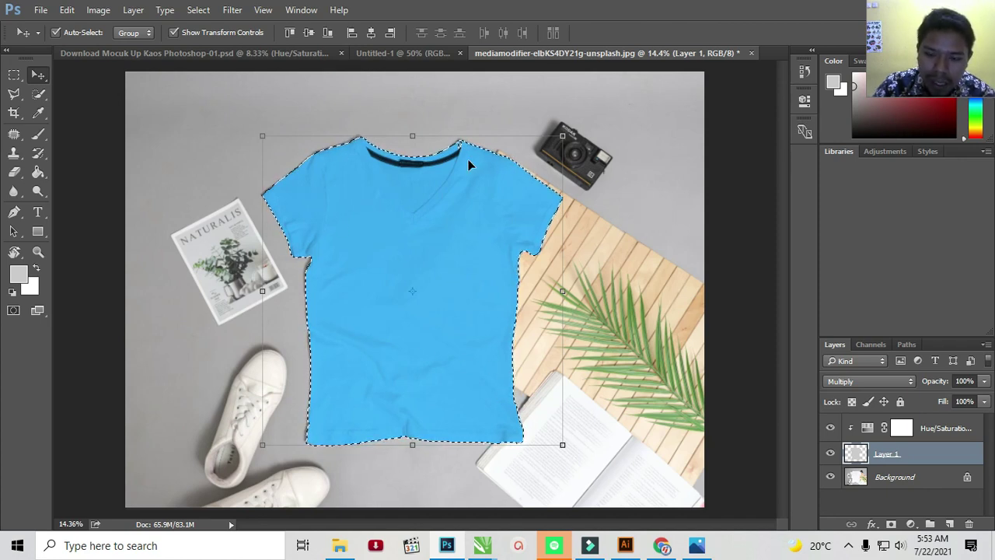
pyautogui.click(894, 478)
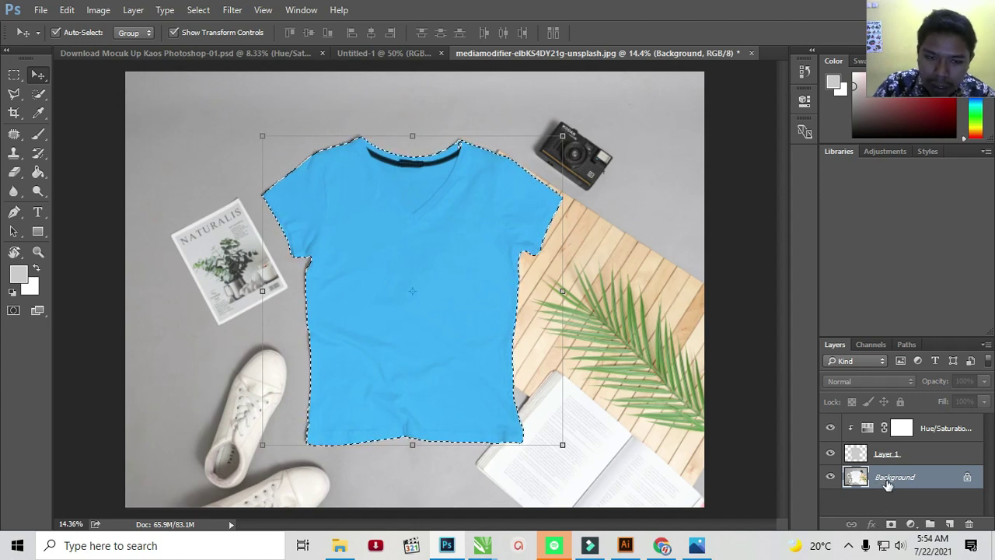
pyautogui.hotkey('ctrl', 'j')
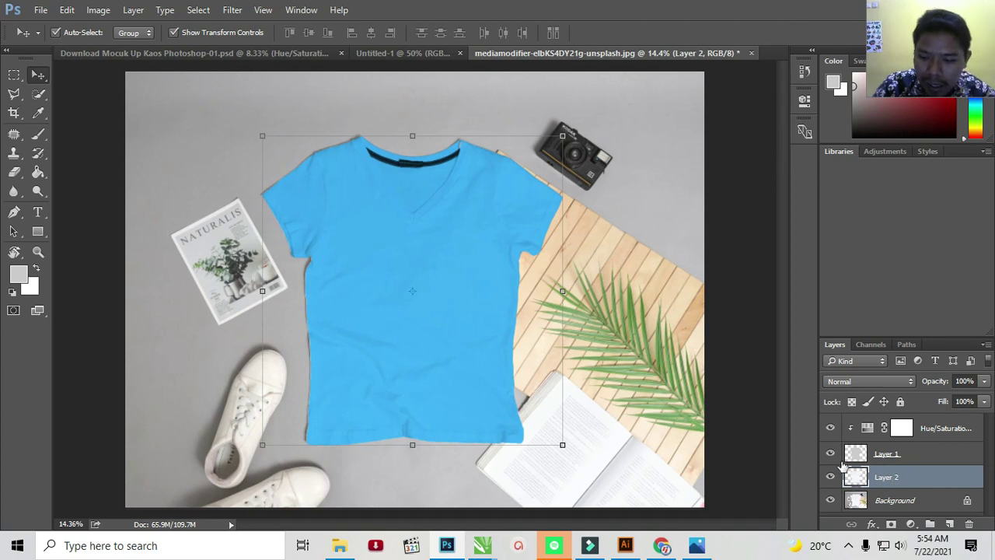
# Step: Hide the colouring layers to check the Layer 2 shirt copy, then show them again
pyautogui.click(828, 428)
pyautogui.click(830, 454)
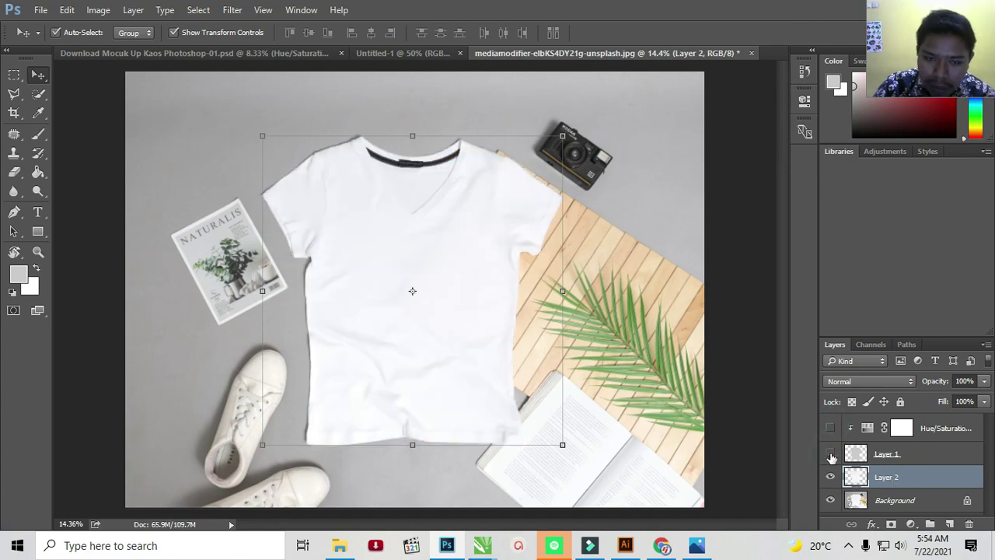
pyautogui.moveTo(451, 228); pyautogui.dragTo(513, 235)
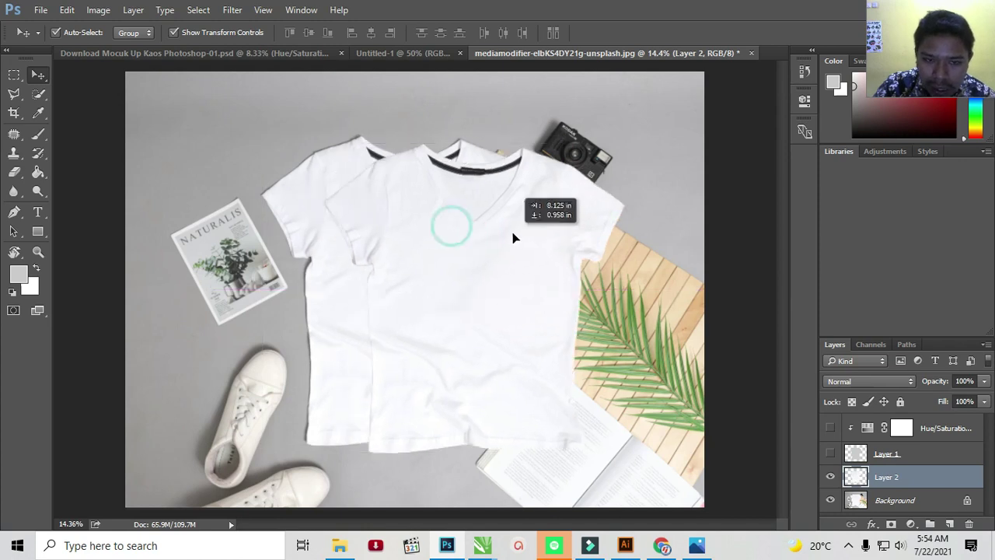
pyautogui.hotkey('ctrl', 'z')
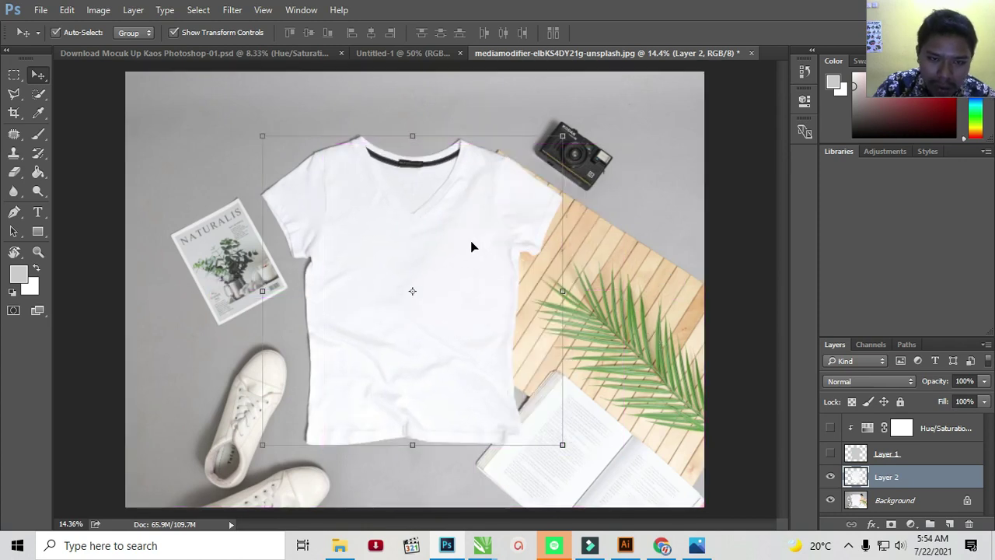
pyautogui.click(831, 454)
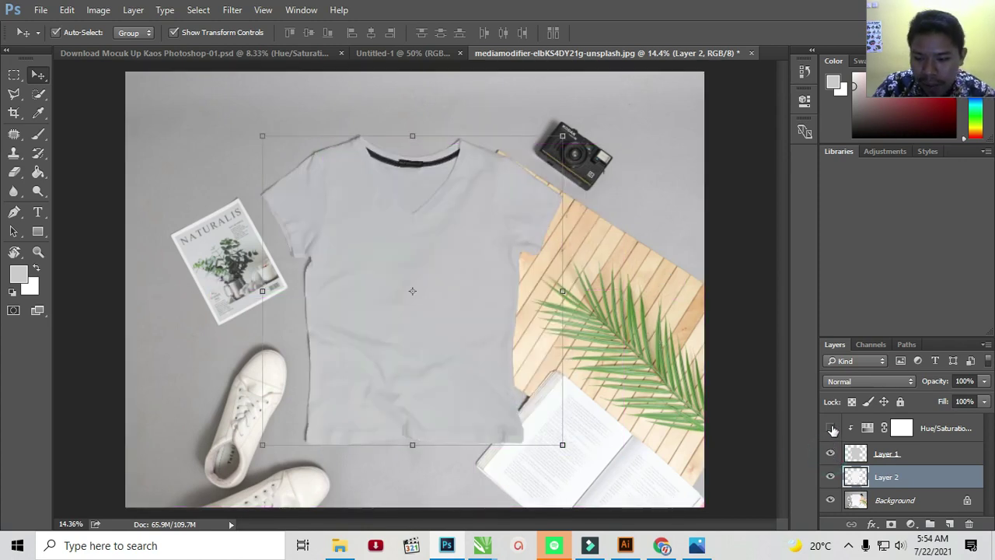
pyautogui.click(830, 427)
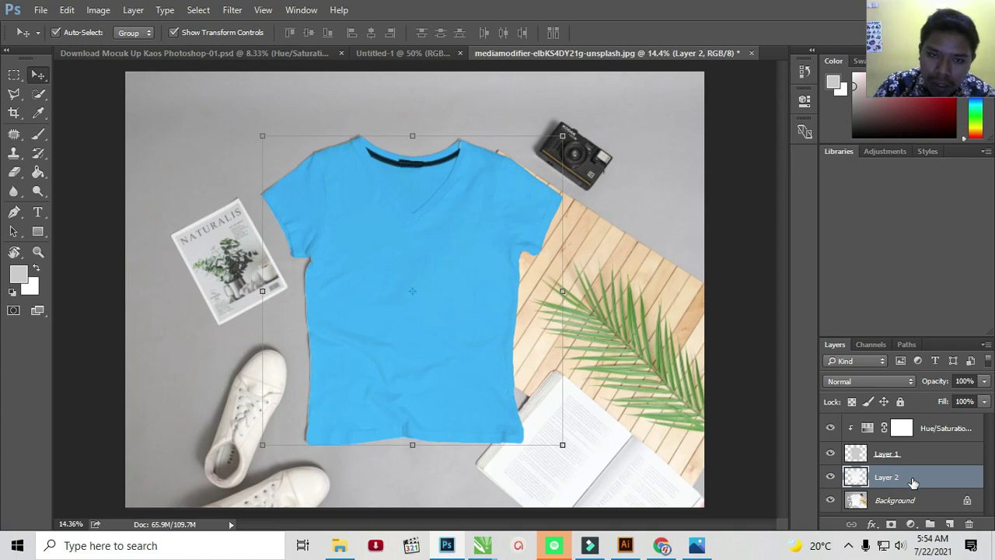
# Step: Add a Brightness/Contrast adjustment layer clipped to Layer 2
pyautogui.rightClick(913, 482)
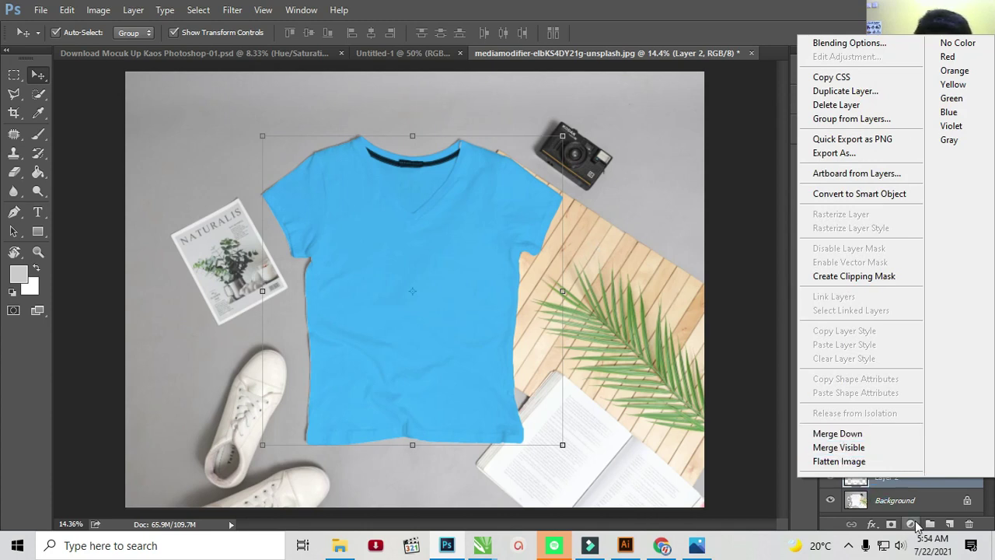
pyautogui.click(914, 524)
pyautogui.click(914, 524)
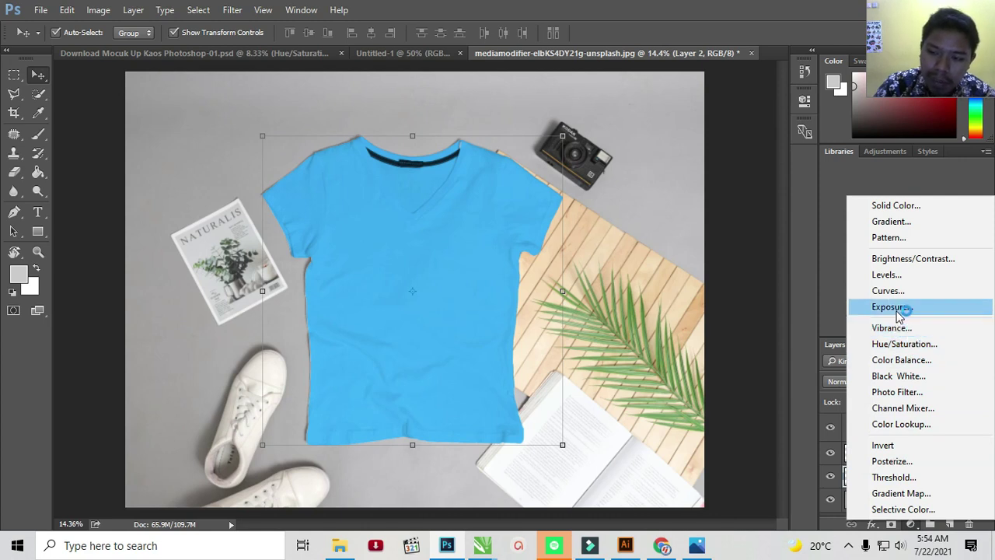
pyautogui.click(915, 259)
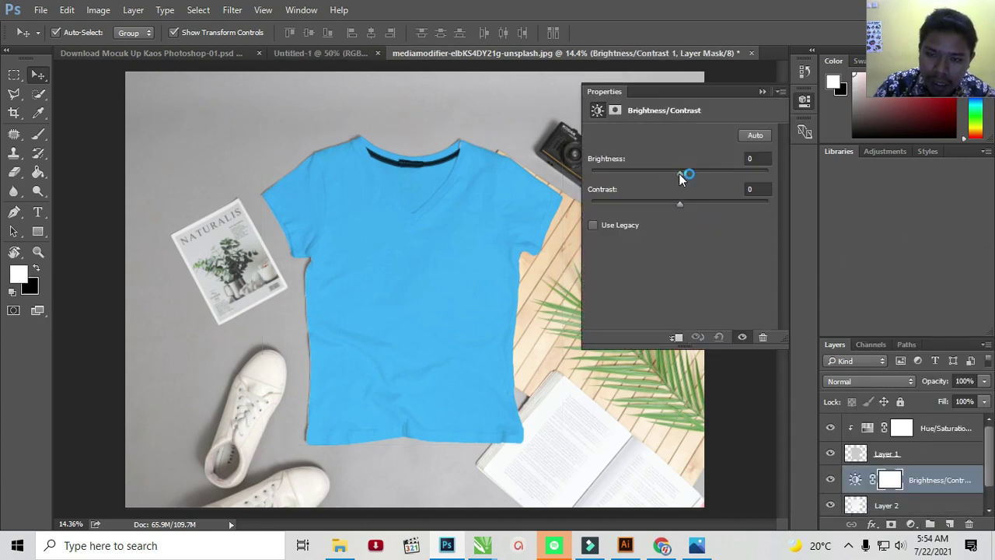
pyautogui.moveTo(681, 178)
pyautogui.mouseDown()
pyautogui.moveTo(661, 177)
pyautogui.moveTo(676, 175)
pyautogui.mouseUp()
pyautogui.scroll(-1, 939, 449)
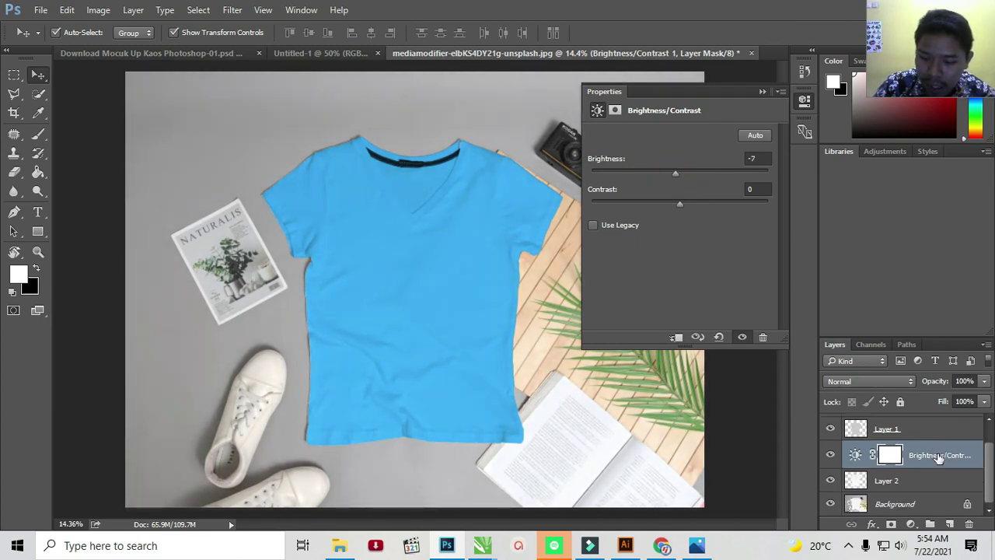
pyautogui.rightClick(939, 460)
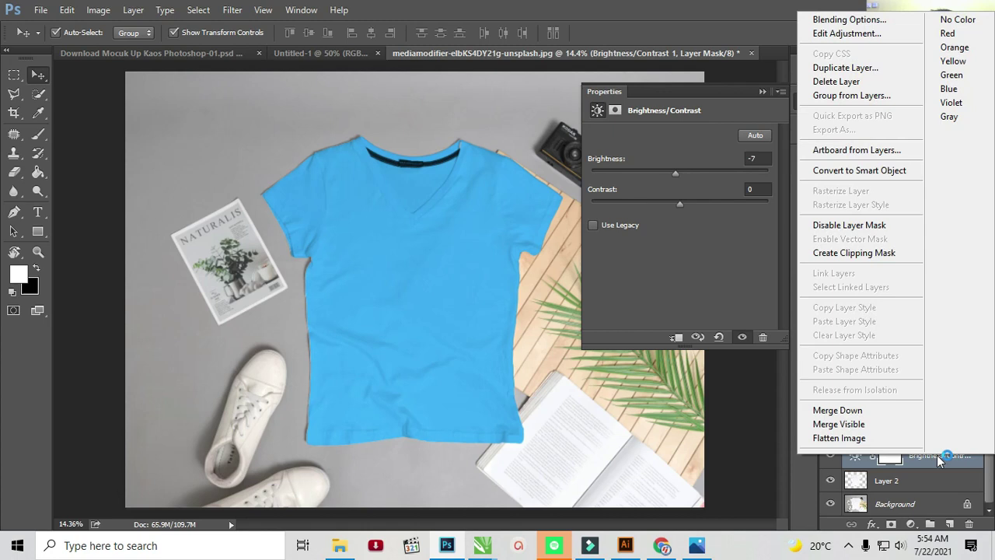
pyautogui.click(862, 253)
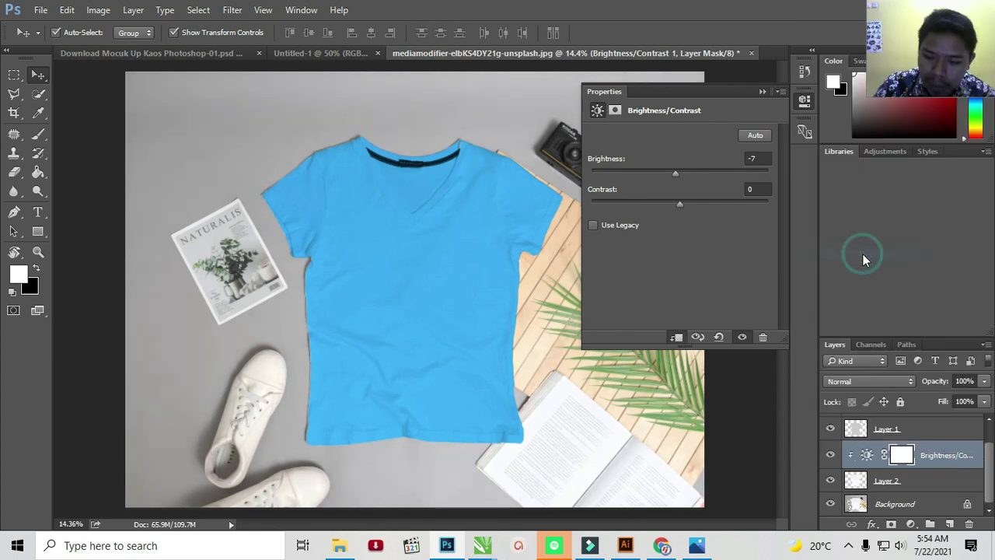
# Step: Lower the brightness moderately and reduce the contrast to darken the blue shirt
pyautogui.scroll(1, 925, 482)
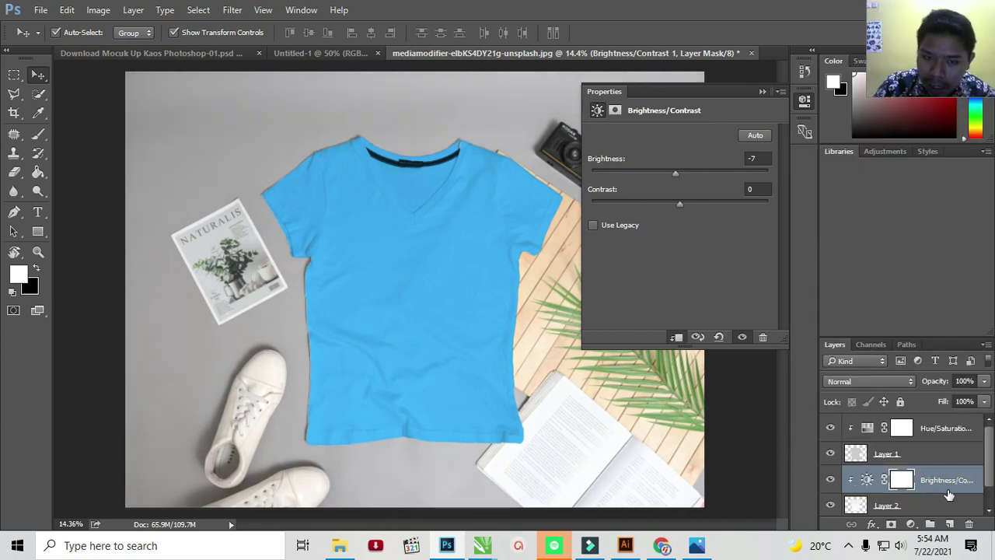
pyautogui.scroll(-1, 940, 494)
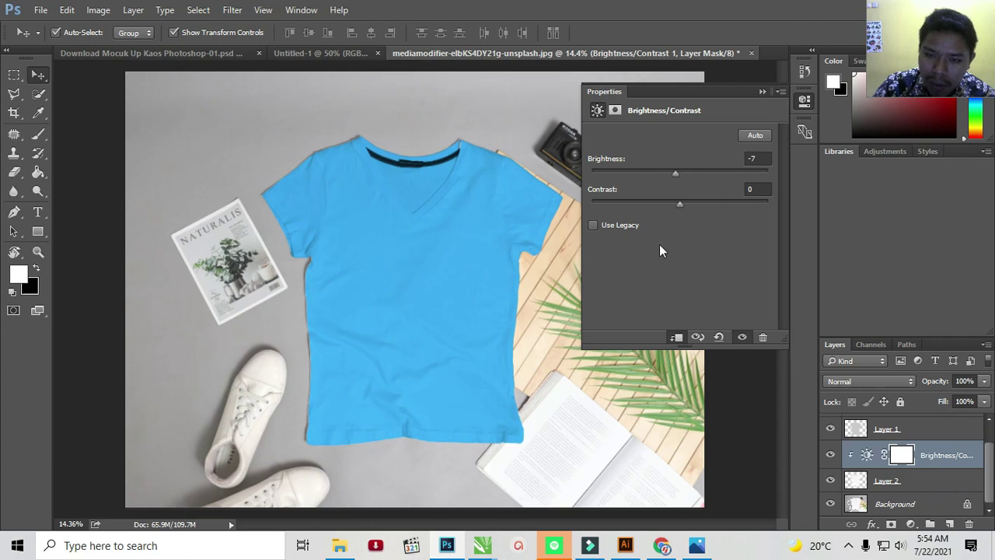
pyautogui.moveTo(672, 172); pyautogui.dragTo(619, 170)
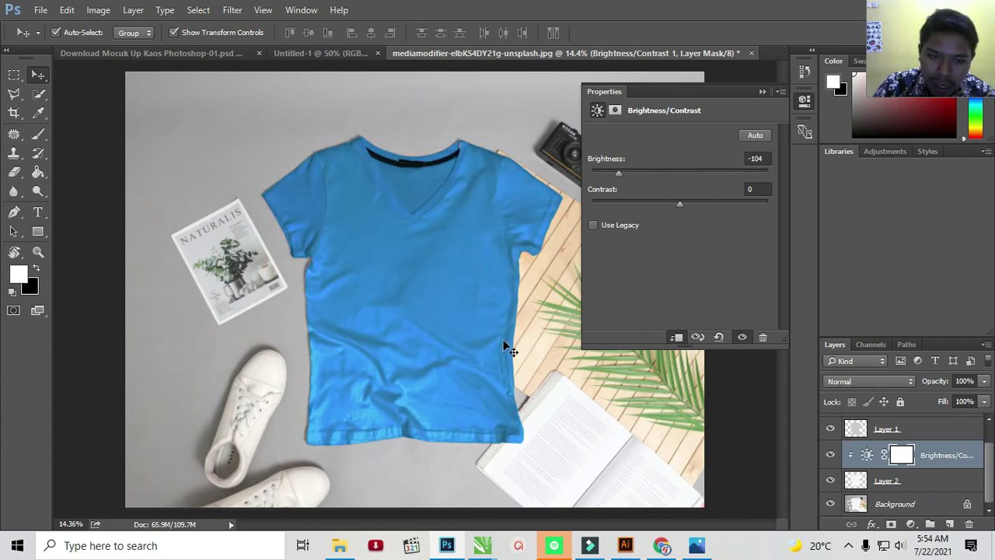
pyautogui.moveTo(680, 204)
pyautogui.mouseDown()
pyautogui.moveTo(613, 206)
pyautogui.moveTo(735, 209)
pyautogui.moveTo(652, 195)
pyautogui.mouseUp()
pyautogui.moveTo(620, 171)
pyautogui.mouseDown()
pyautogui.moveTo(690, 171)
pyautogui.moveTo(630, 174)
pyautogui.mouseUp()
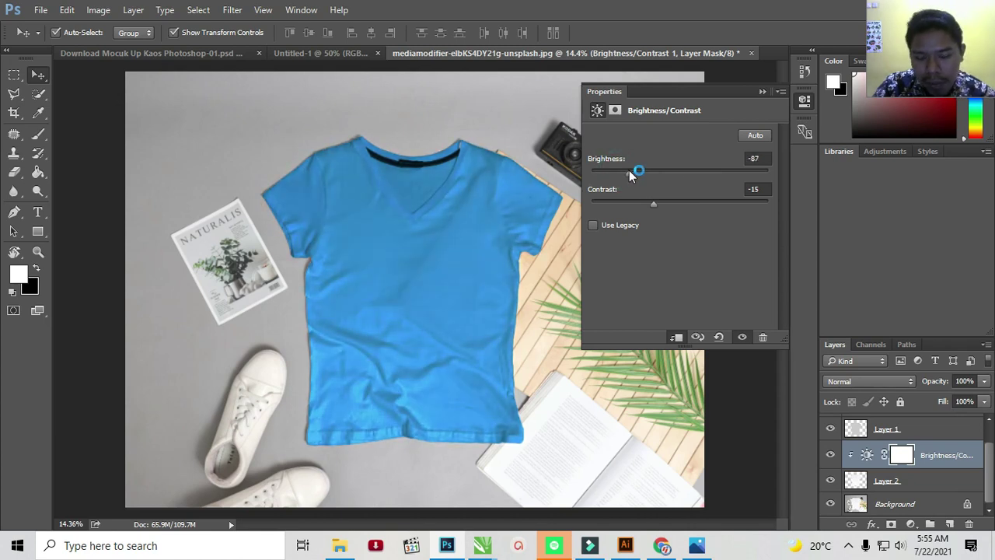
pyautogui.click(764, 91)
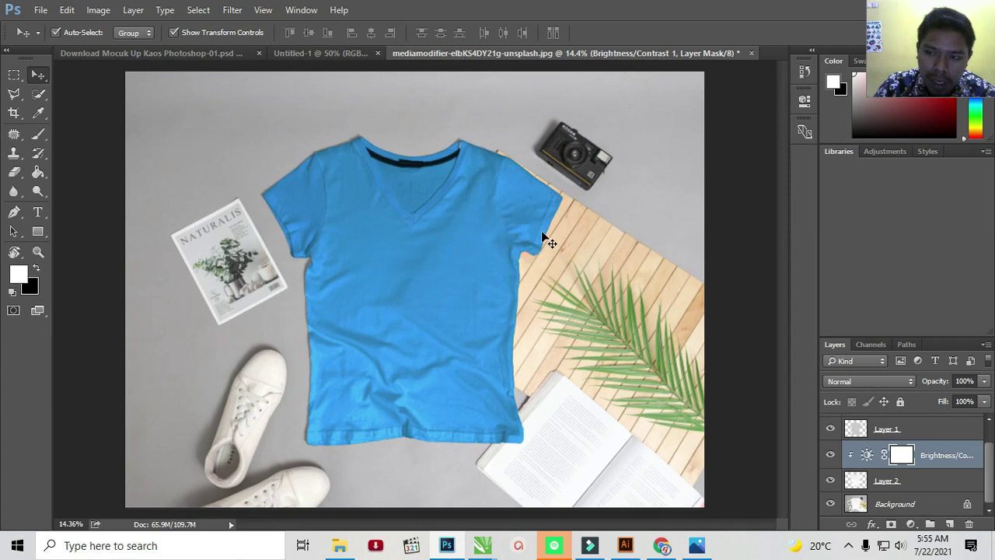
# Step: Select the Untitled~1 monster image and the deer photo in Pictures and drag them toward Photoshop
pyautogui.hotkey('alt', 'Tab')
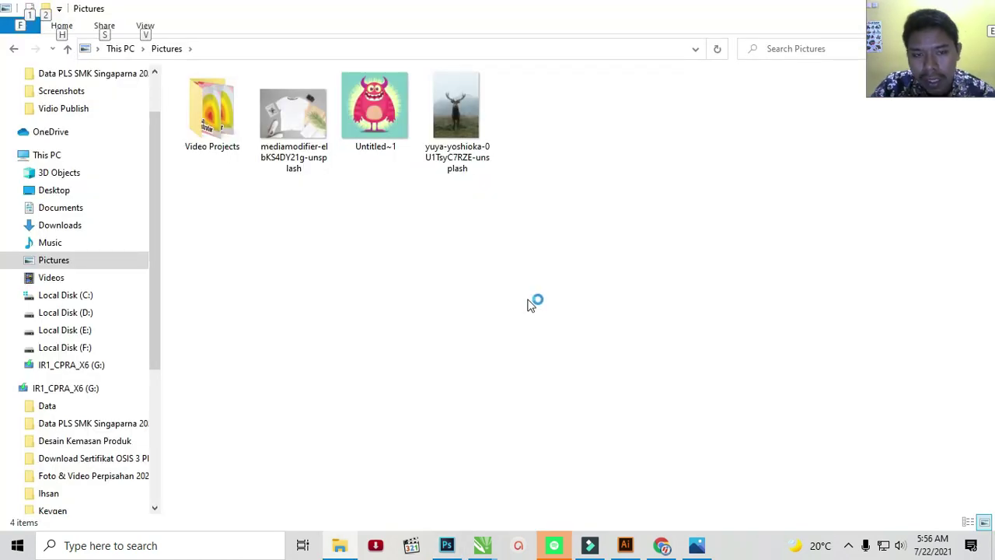
pyautogui.click(394, 120)
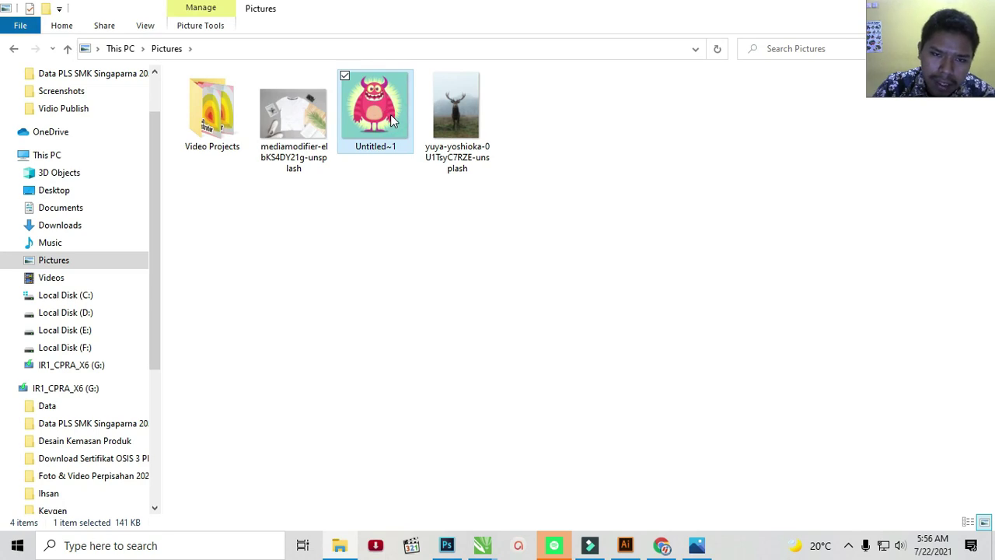
pyautogui.doubleClick(394, 121)
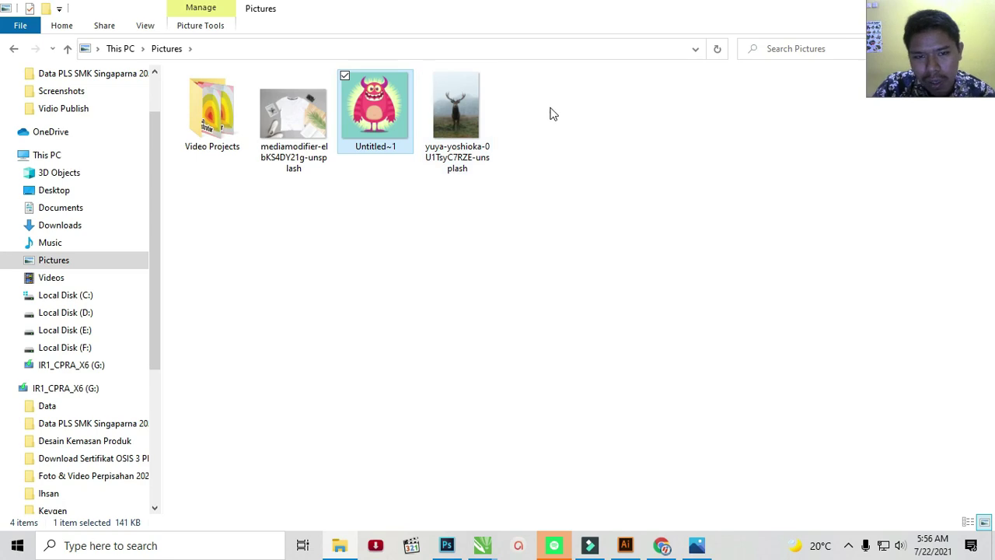
pyautogui.doubleClick(471, 112)
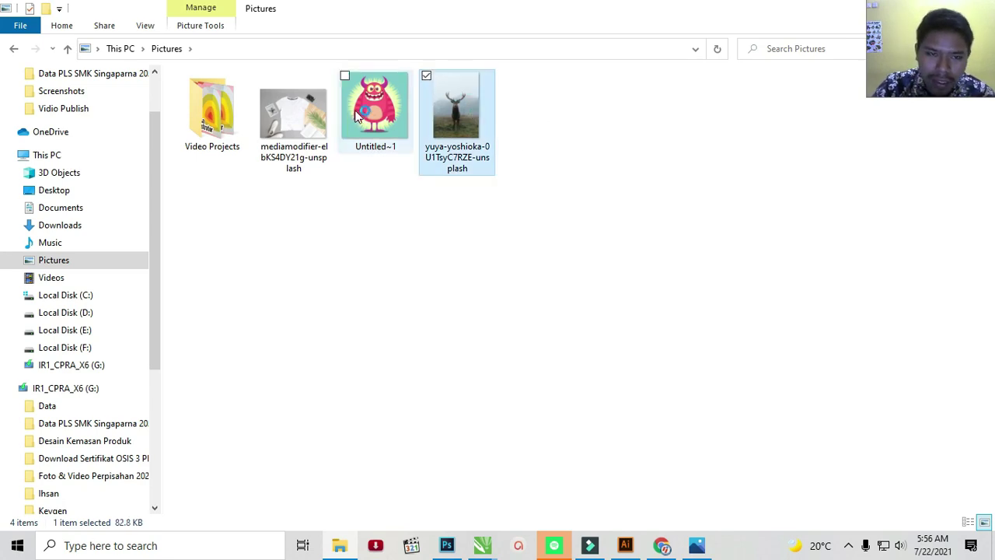
pyautogui.click(374, 126)
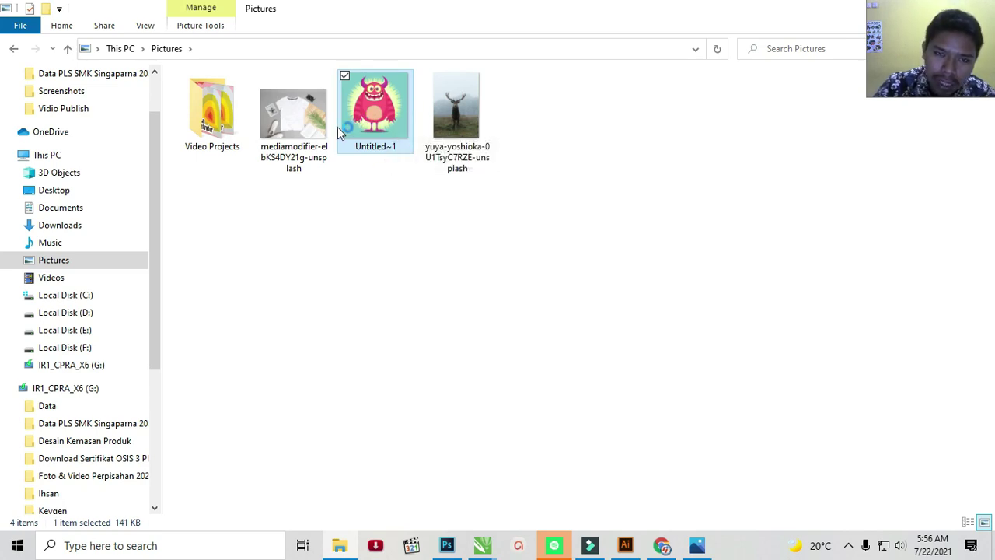
pyautogui.click(397, 204)
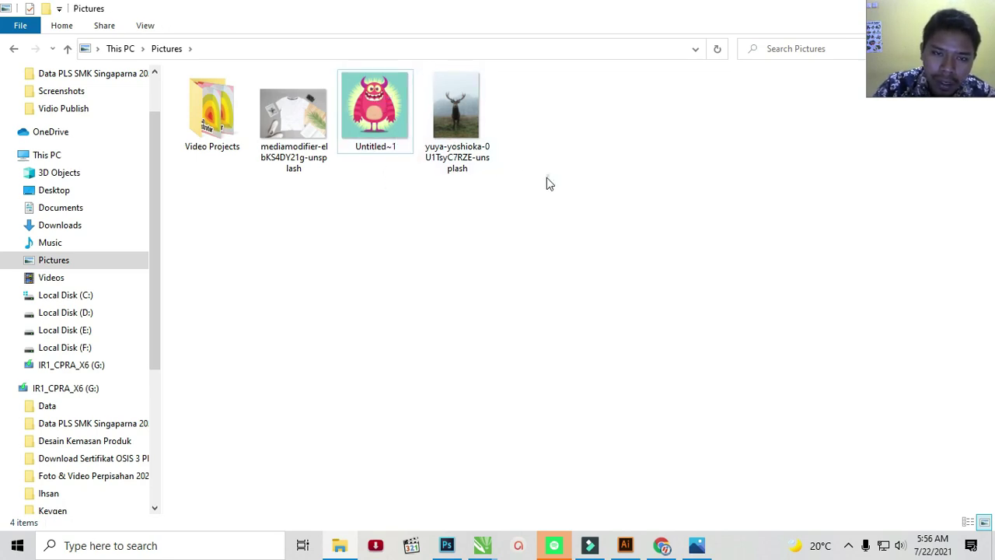
pyautogui.moveTo(546, 184); pyautogui.dragTo(342, 71)
pyautogui.moveTo(389, 140)
pyautogui.mouseDown()
pyautogui.moveTo(626, 437)
pyautogui.moveTo(455, 548)
pyautogui.moveTo(453, 360)
pyautogui.mouseUp()
# Step: Drop the monster and deer images onto the shirt mockup and enlarge the deer photo
pyautogui.moveTo(388, 240); pyautogui.dragTo(389, 243)
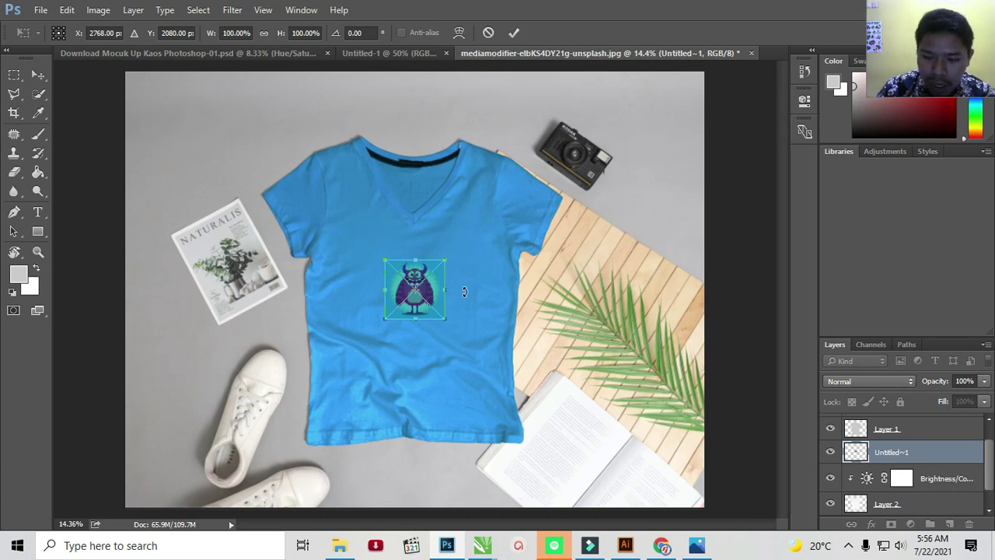
pyautogui.press('Return')
pyautogui.press('Return')
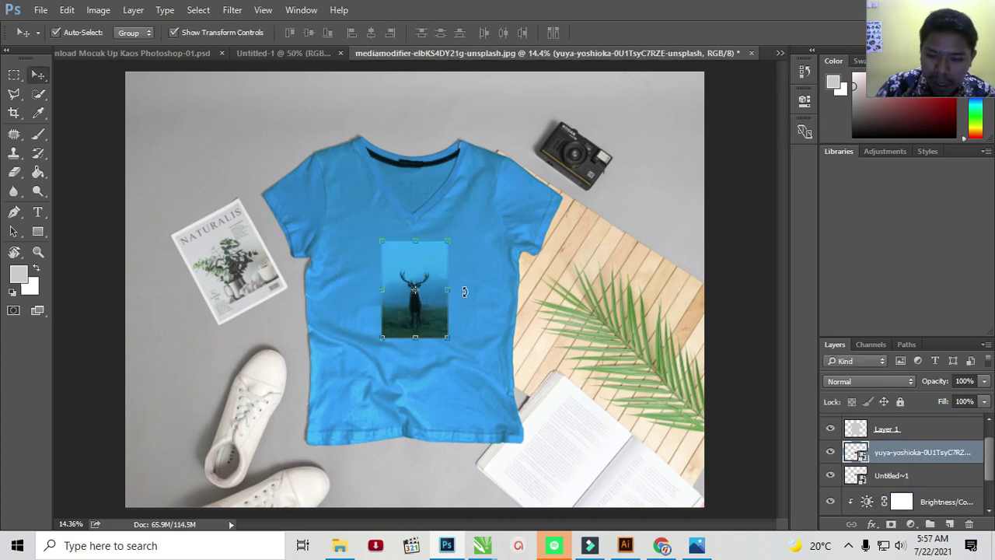
pyautogui.keyDown('shift'); pyautogui.click(904, 476); pyautogui.keyUp('shift')
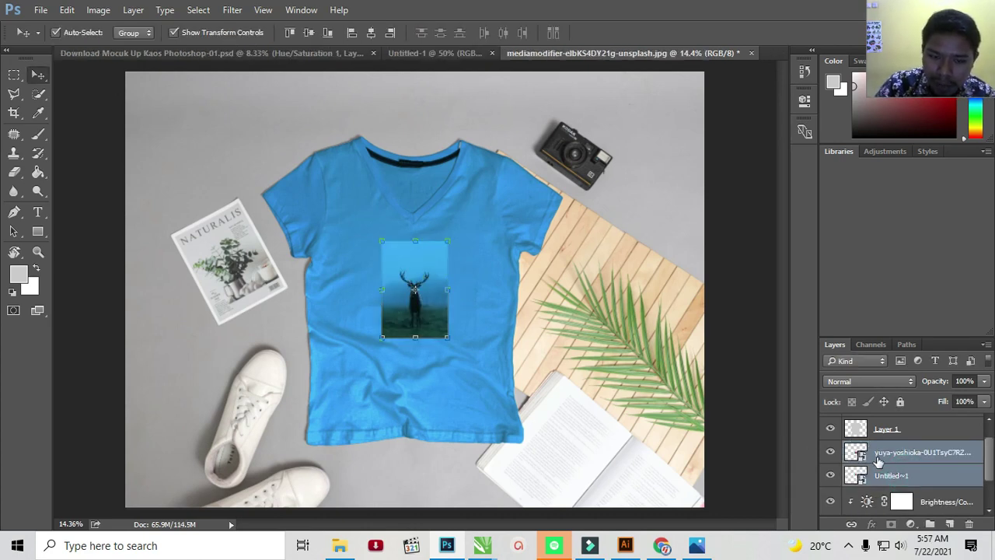
pyautogui.moveTo(451, 241)
pyautogui.mouseDown()
pyautogui.moveTo(573, 132)
pyautogui.moveTo(577, 157)
pyautogui.mouseUp()
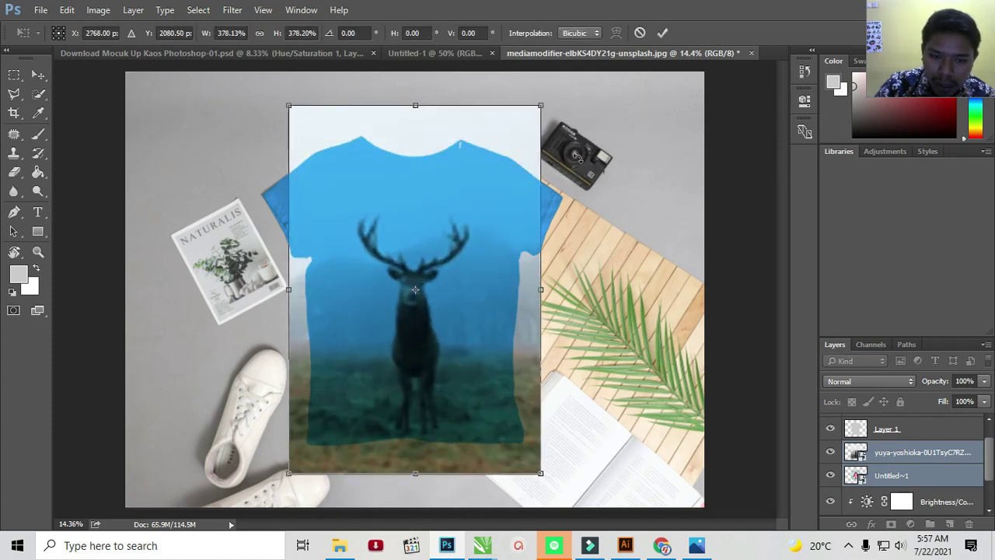
pyautogui.scroll(1, 928, 465)
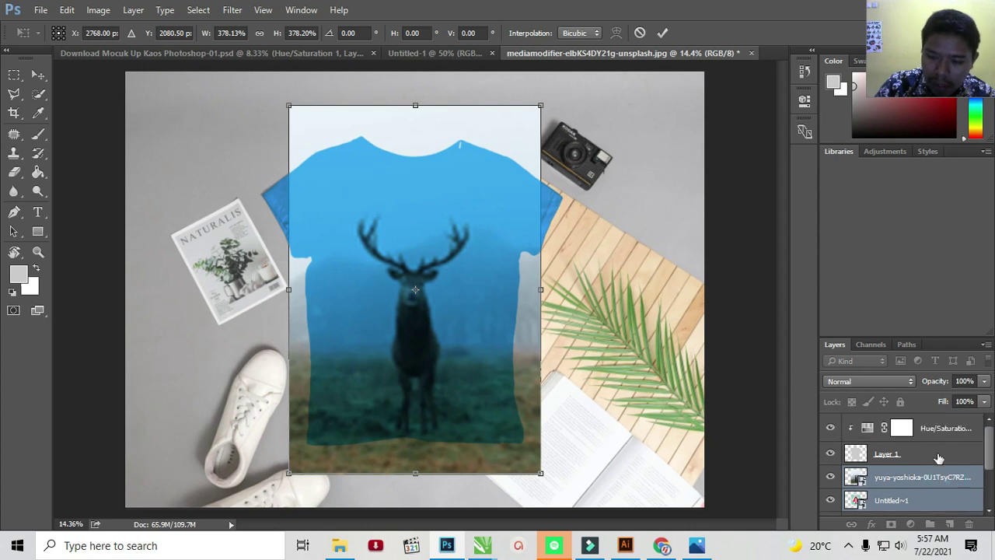
pyautogui.press('Return')
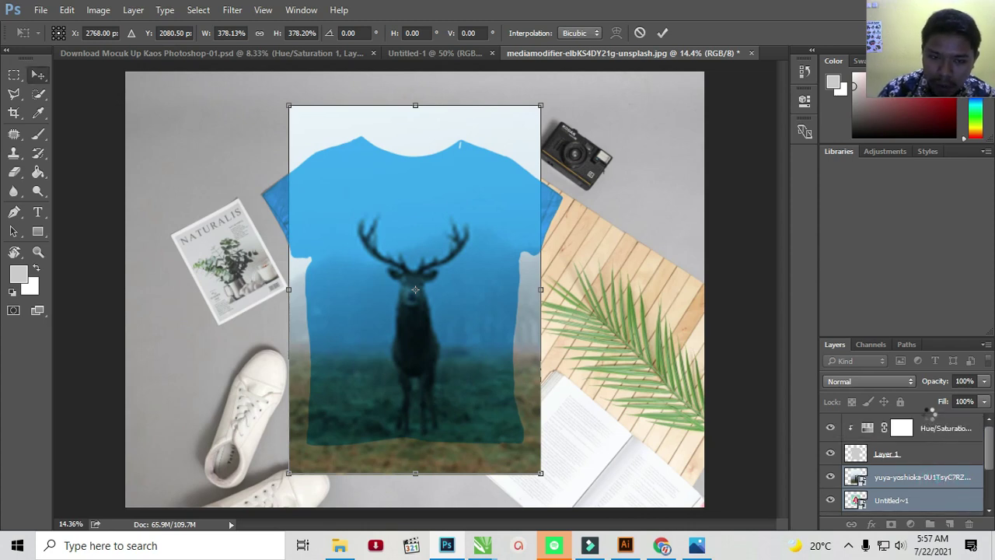
# Step: Move the deer layer to the top, hide it, and position the monster on the chest
pyautogui.moveTo(924, 477); pyautogui.dragTo(924, 423)
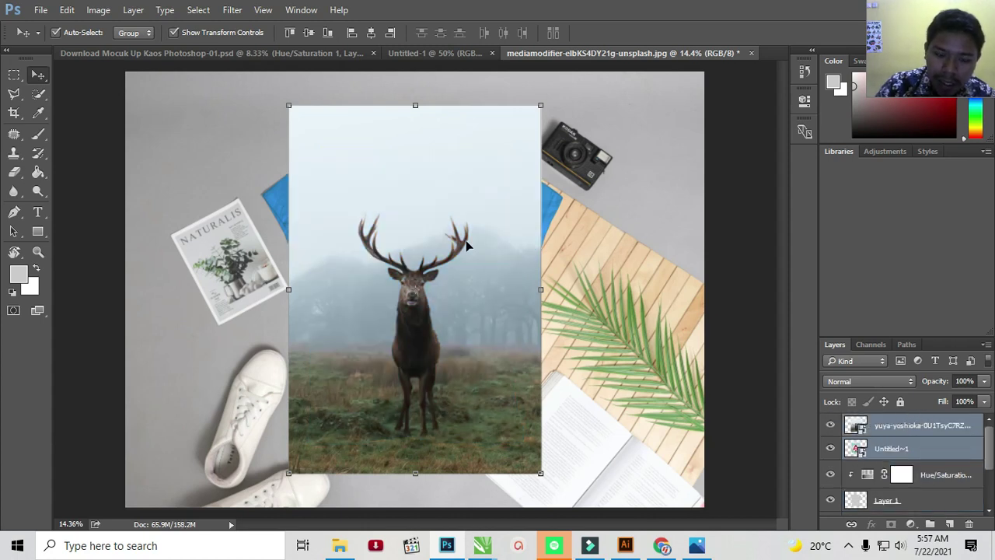
pyautogui.click(831, 425)
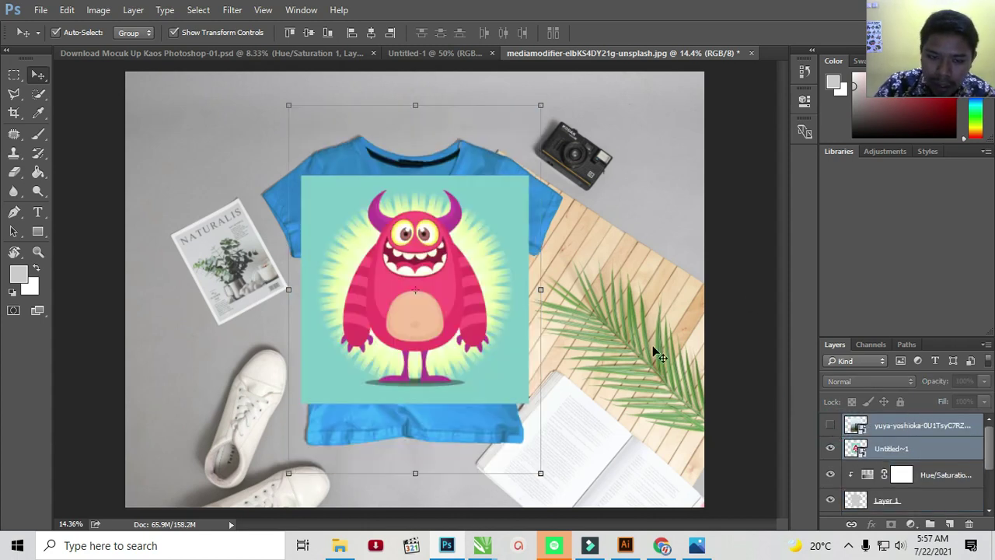
pyautogui.moveTo(449, 279); pyautogui.dragTo(439, 295)
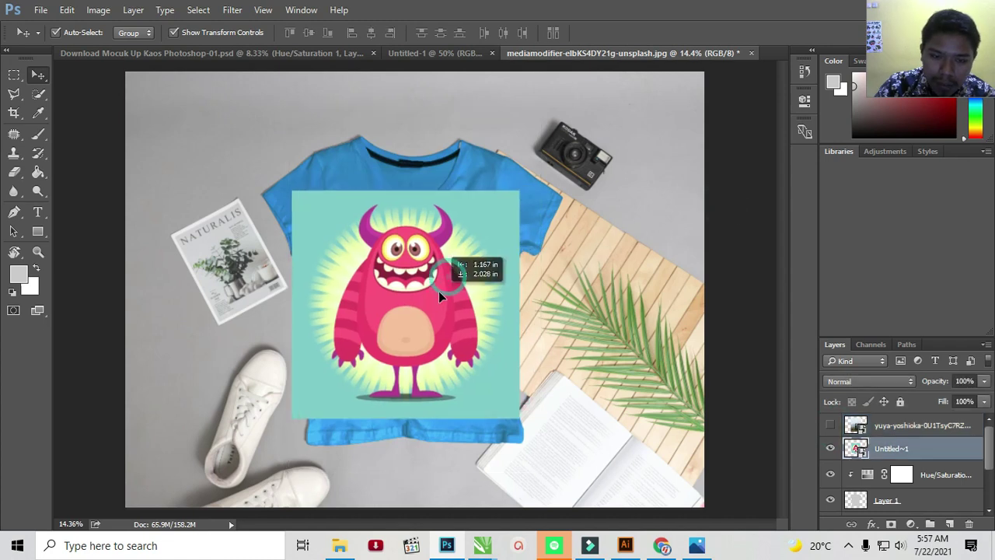
pyautogui.moveTo(449, 237); pyautogui.dragTo(449, 245)
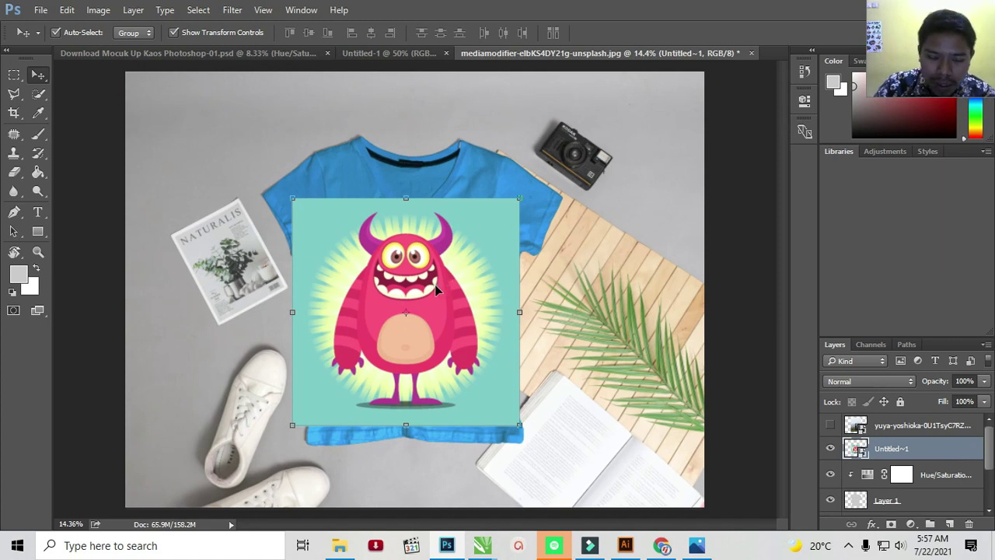
pyautogui.moveTo(436, 284); pyautogui.dragTo(435, 277)
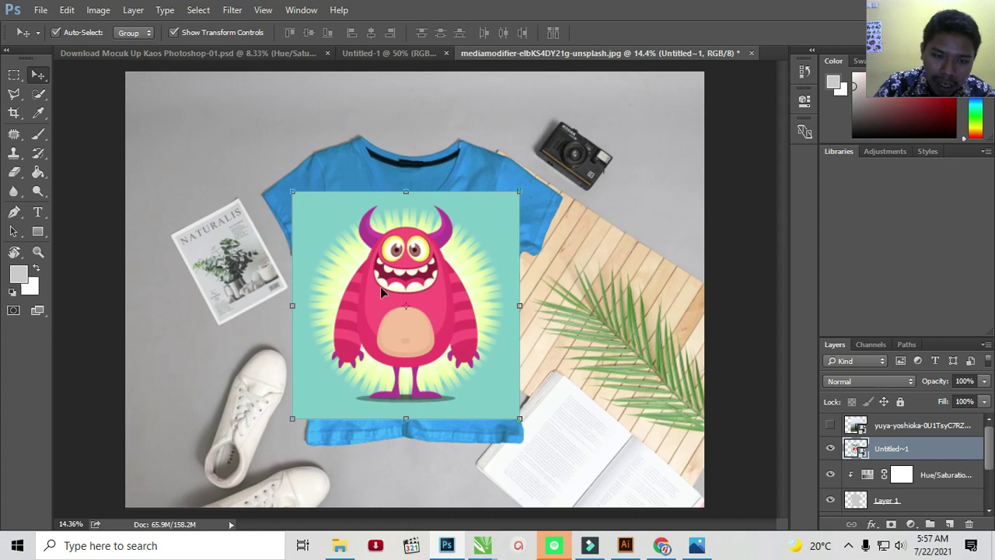
# Step: Select Layer 1 and briefly toggle its visibility to check the blue shirt colour
pyautogui.scroll(-2, 892, 443)
pyautogui.scroll(1, 892, 443)
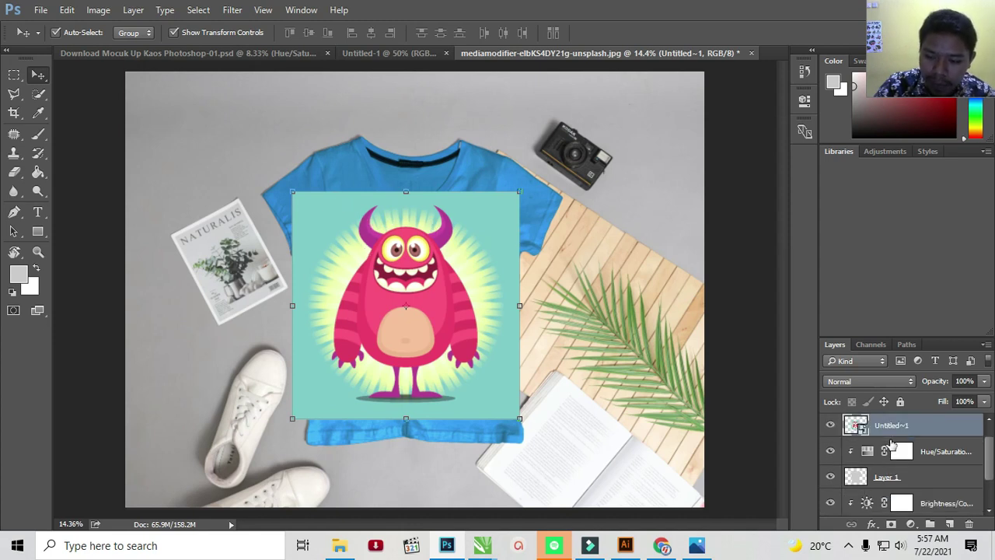
pyautogui.scroll(-1, 892, 443)
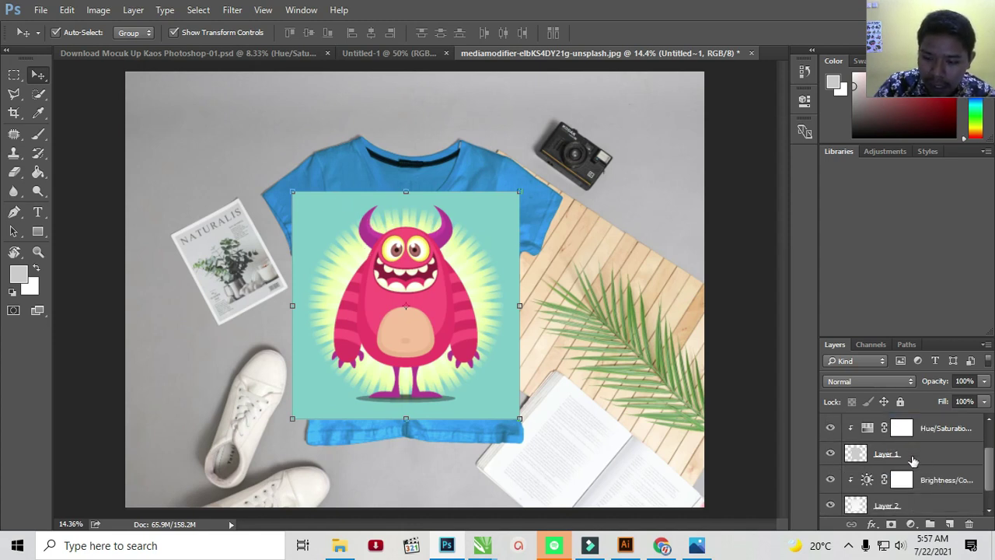
pyautogui.click(908, 453)
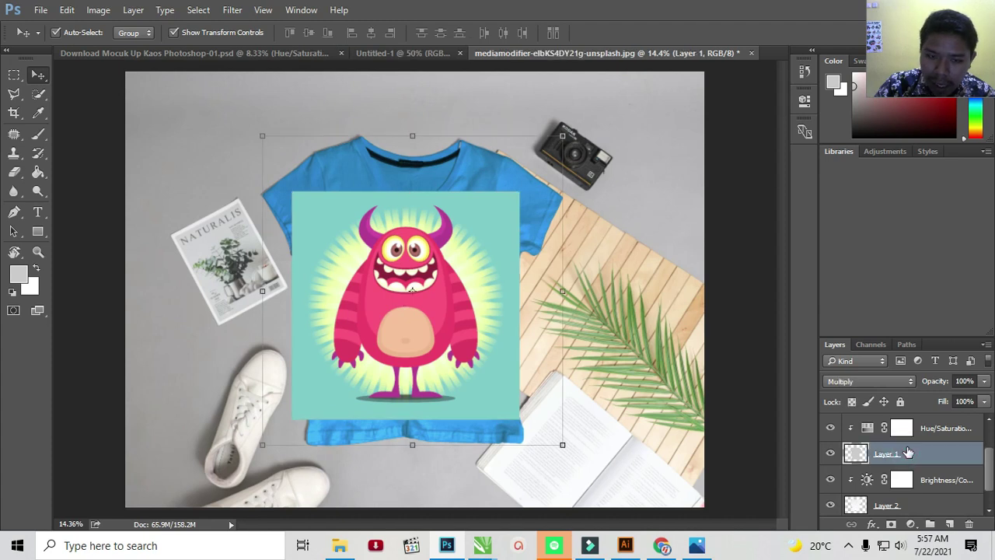
pyautogui.click(831, 456)
pyautogui.click(830, 456)
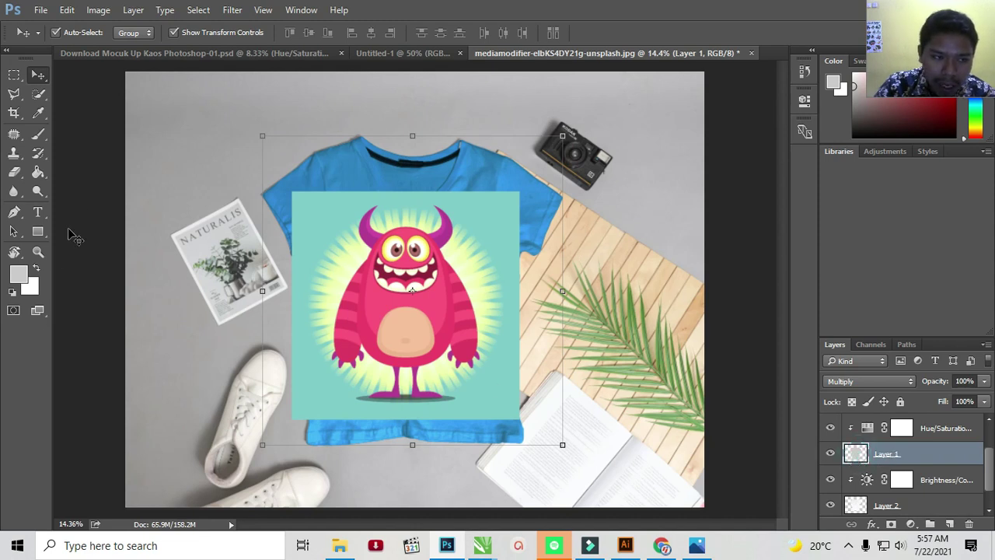
# Step: Sample the teal from the artwork background and hide the Hue/Saturation tint
pyautogui.click(39, 114)
pyautogui.click(332, 205)
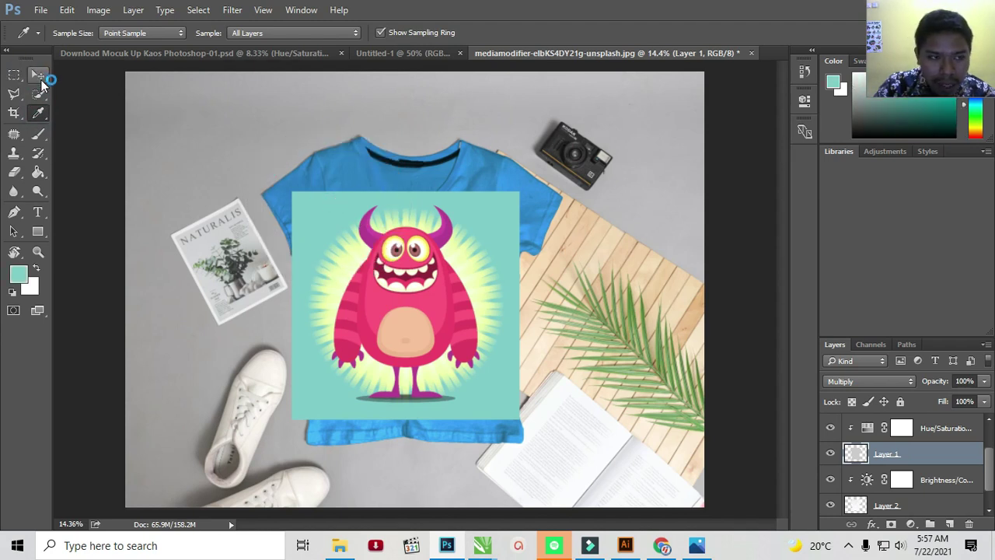
pyautogui.click(38, 74)
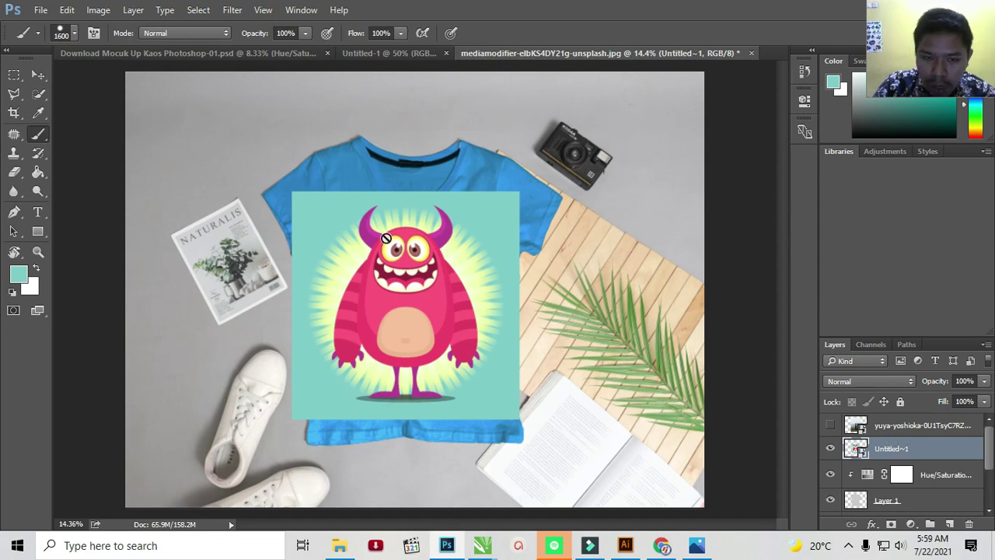
pyautogui.click(38, 75)
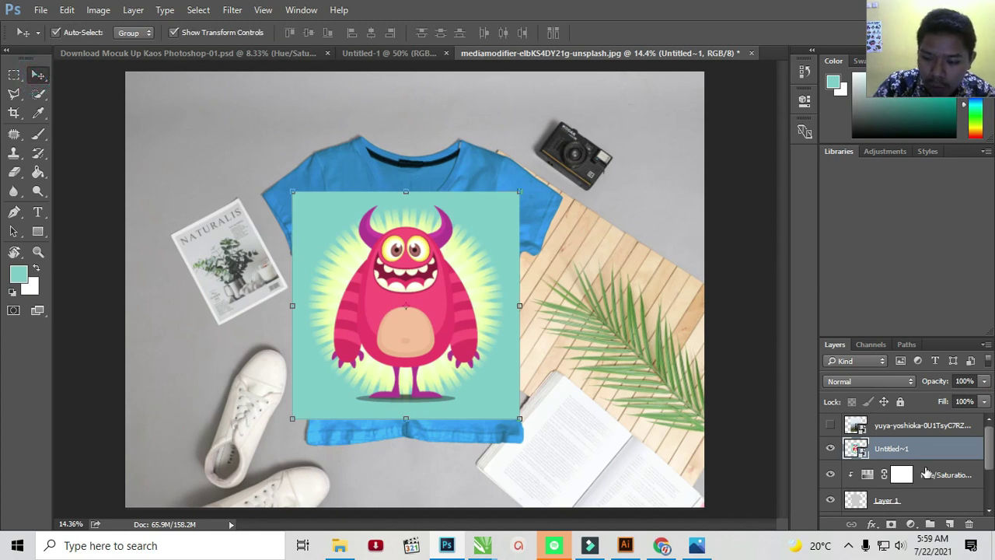
pyautogui.scroll(-1, 925, 473)
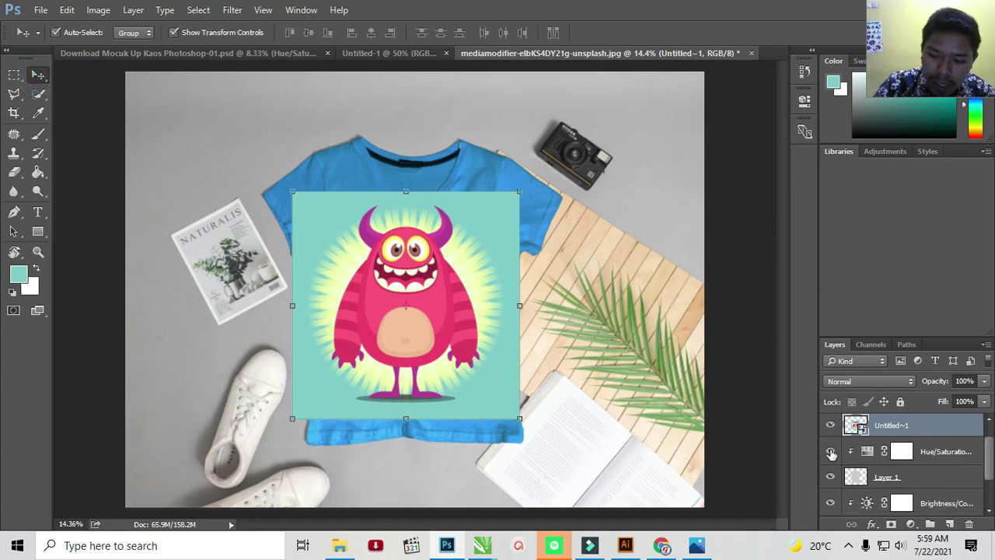
pyautogui.click(830, 452)
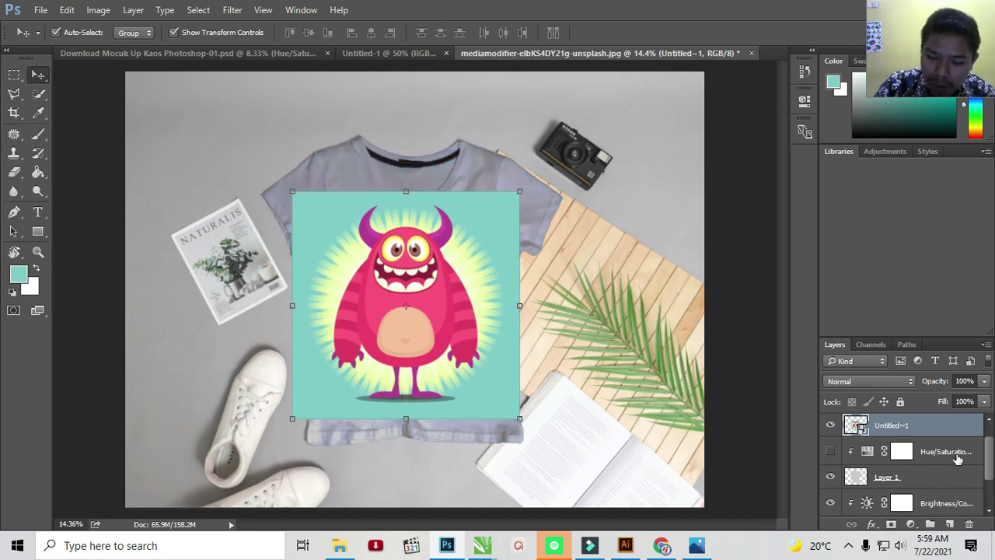
# Step: Re-sample the artwork's teal and select Layer 1, the shirt shape layer
pyautogui.click(38, 113)
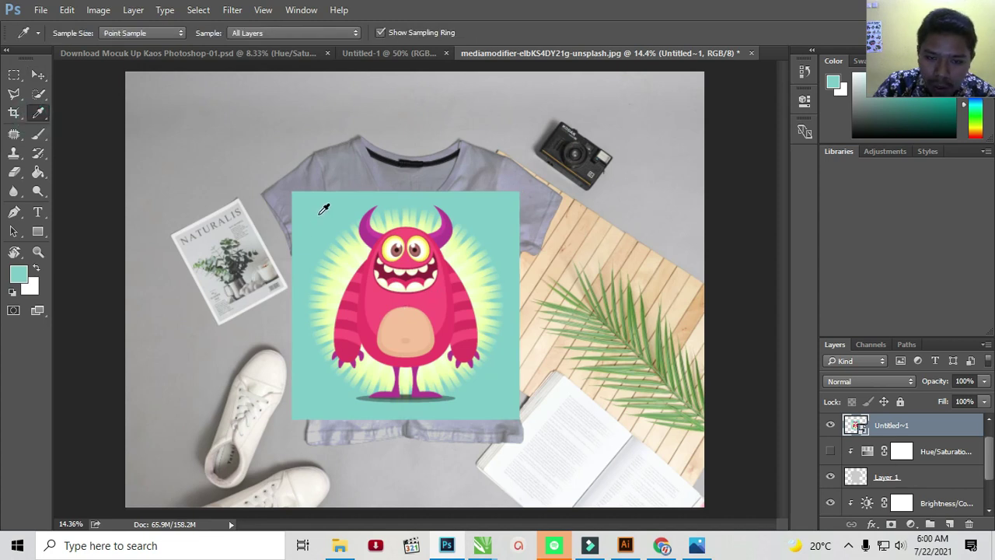
pyautogui.click(320, 216)
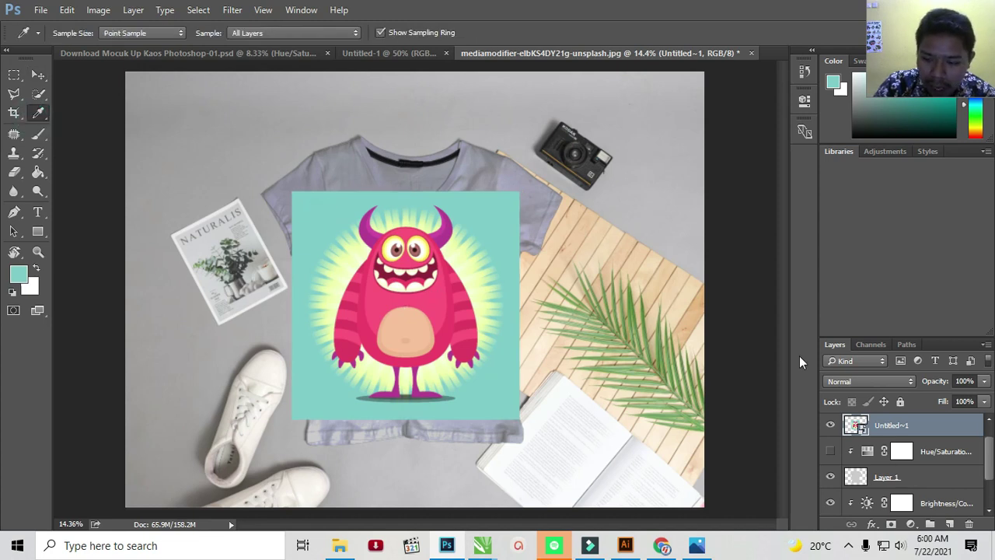
pyautogui.click(911, 477)
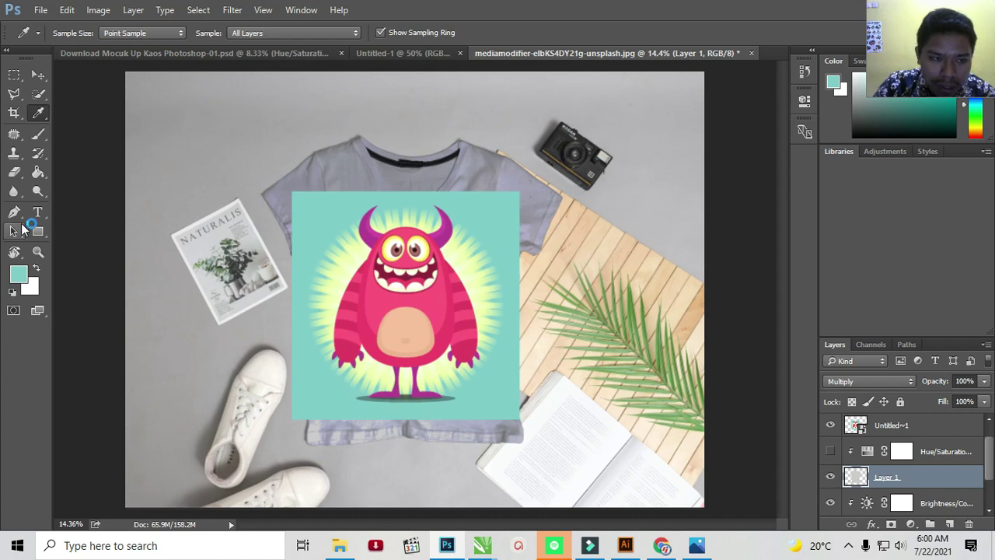
pyautogui.click(39, 173)
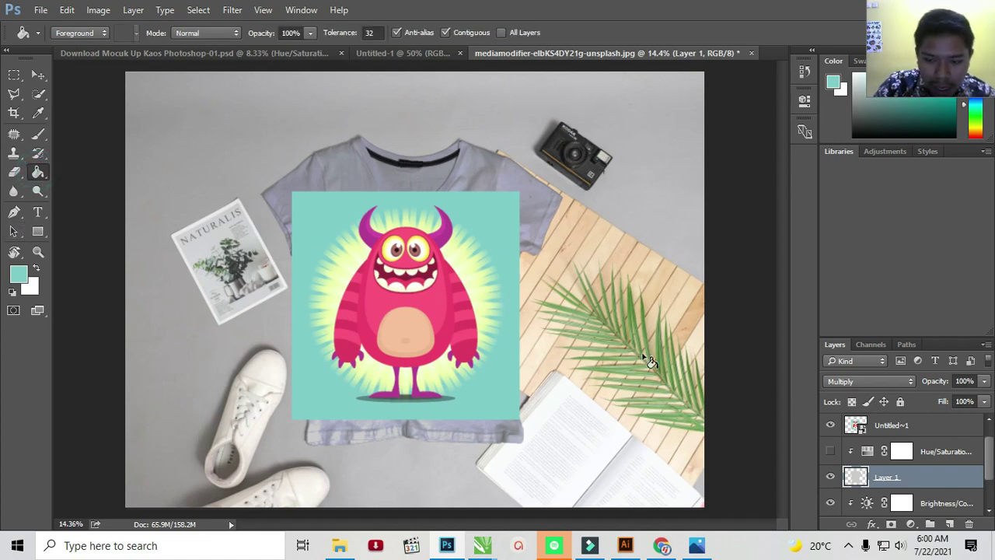
# Step: Hide the monster layer, set Layer 1 to Normal blending, and load its shirt outline
pyautogui.click(830, 425)
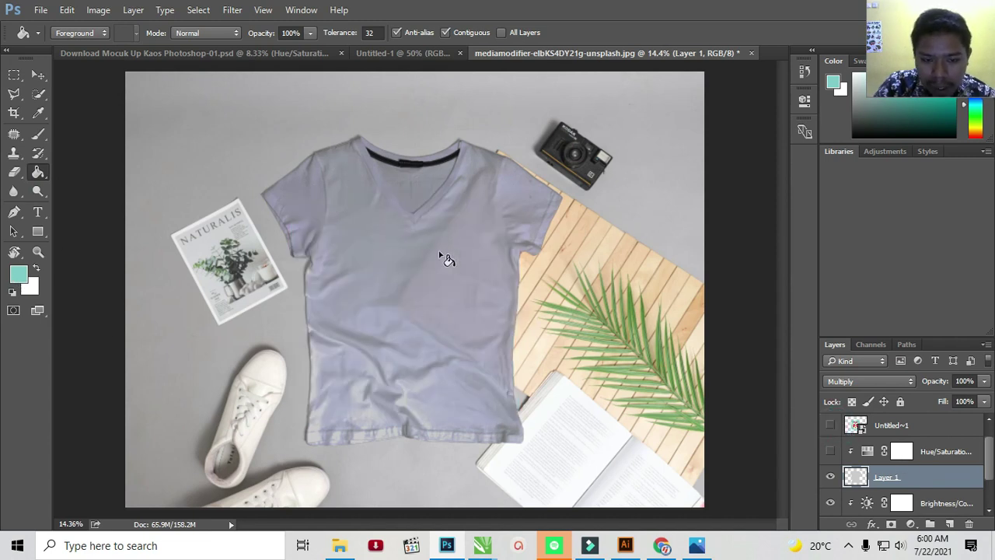
pyautogui.scroll(-1, 915, 484)
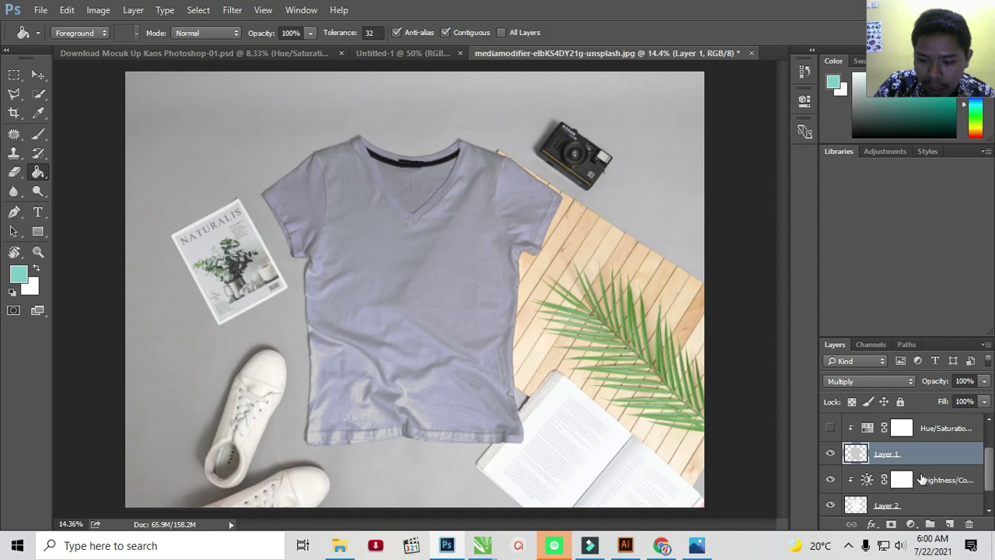
pyautogui.scroll(1, 922, 480)
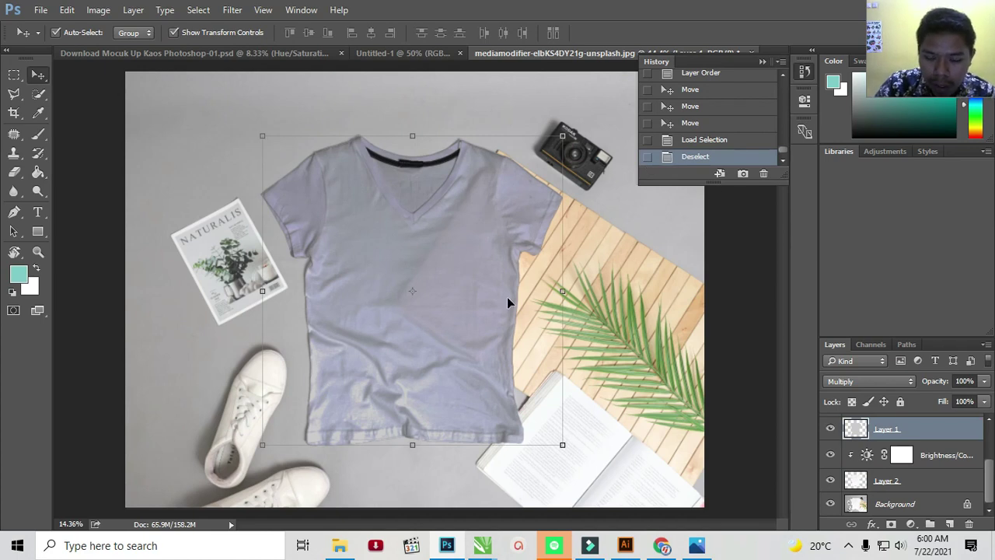
pyautogui.click(850, 381)
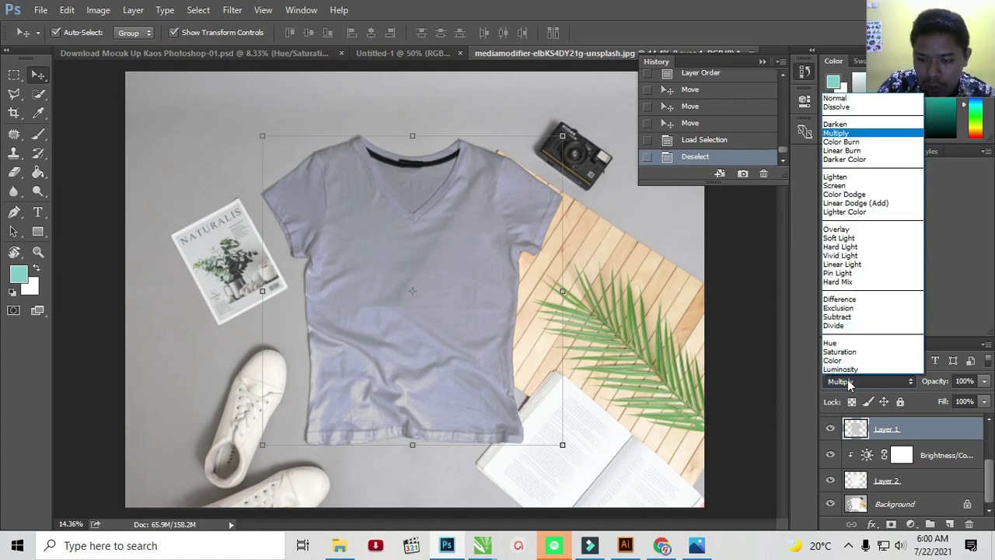
pyautogui.click(853, 99)
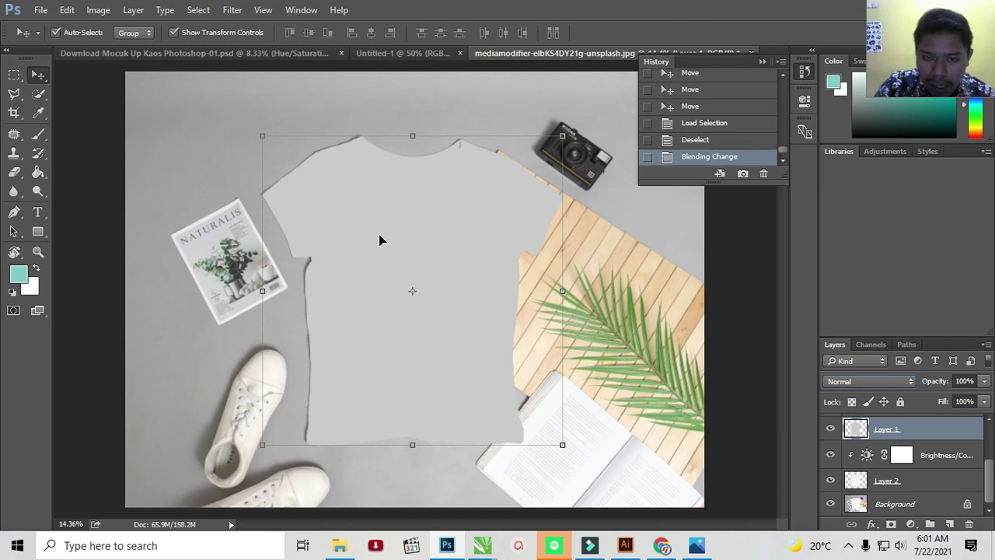
pyautogui.keyDown('ctrl'); pyautogui.click(857, 429); pyautogui.keyUp('ctrl')
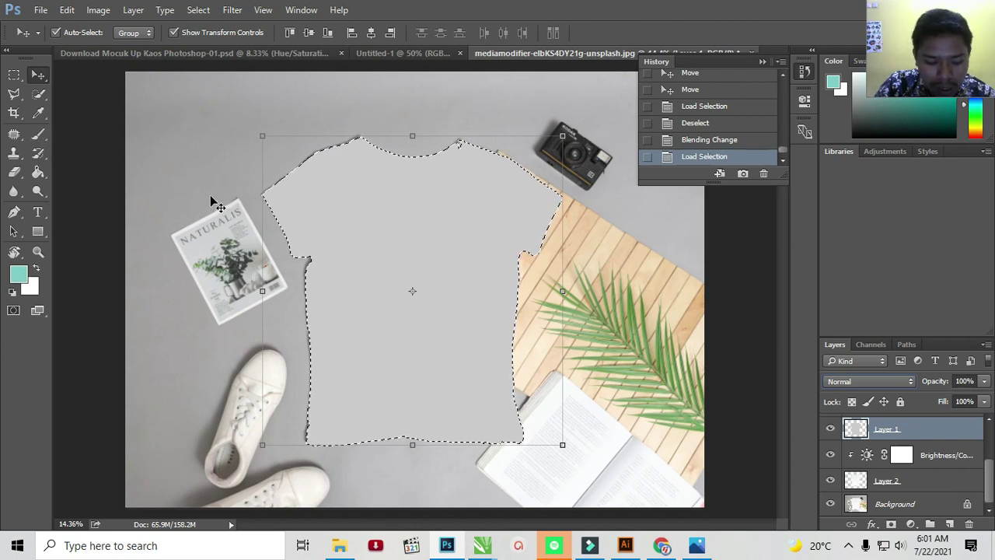
# Step: Paint teal over the selected shirt area, then deselect
pyautogui.click(38, 133)
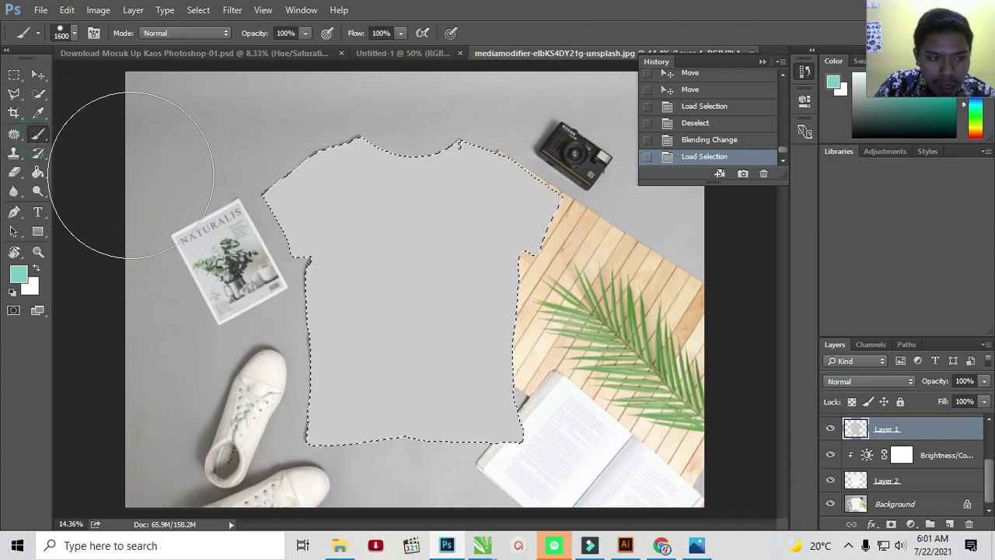
pyautogui.moveTo(429, 178)
pyautogui.mouseDown()
pyautogui.moveTo(498, 315)
pyautogui.moveTo(374, 420)
pyautogui.moveTo(322, 339)
pyautogui.mouseUp()
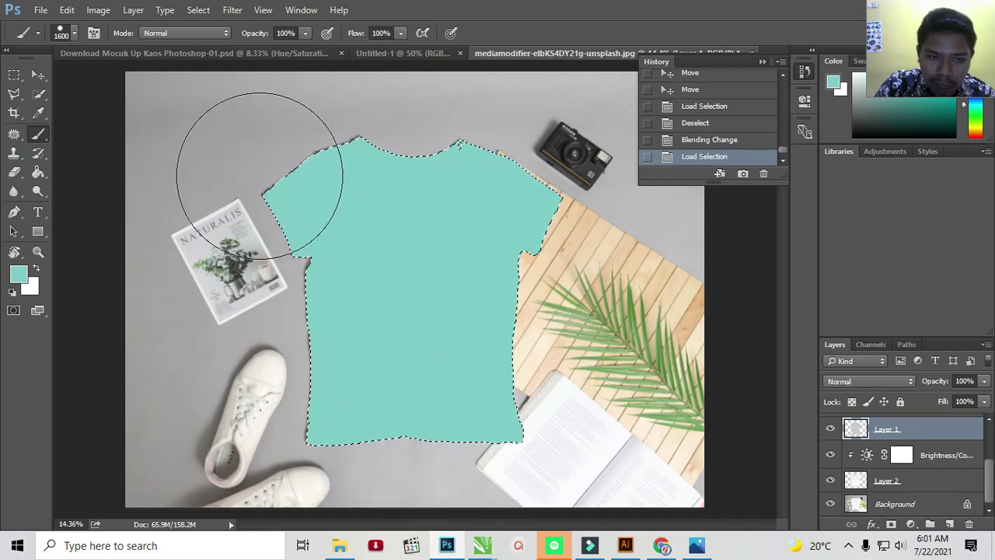
pyautogui.moveTo(478, 422); pyautogui.dragTo(334, 378)
pyautogui.hotkey('ctrl', 'd')
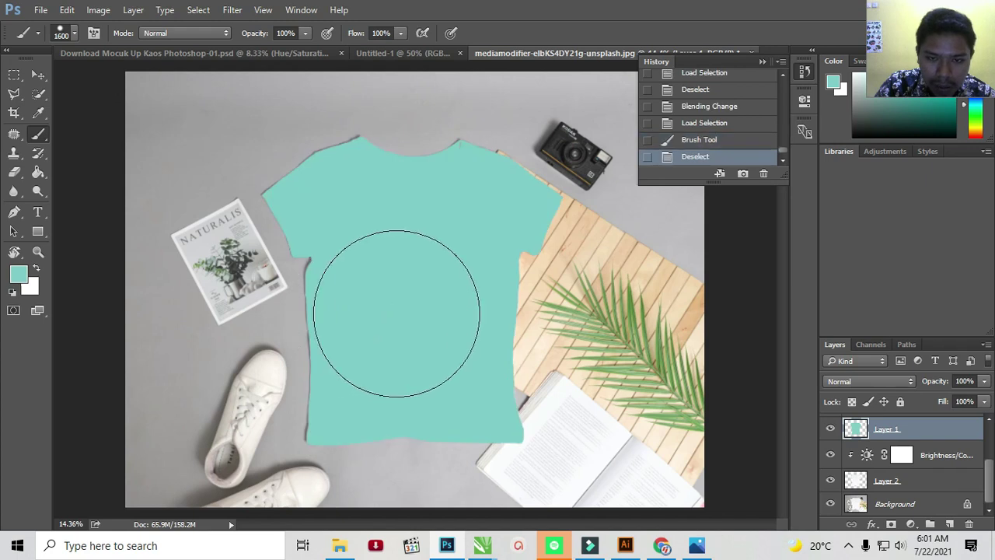
# Step: Show the monster graphic and scale it up to about 432% across the chest
pyautogui.scroll(2, 867, 465)
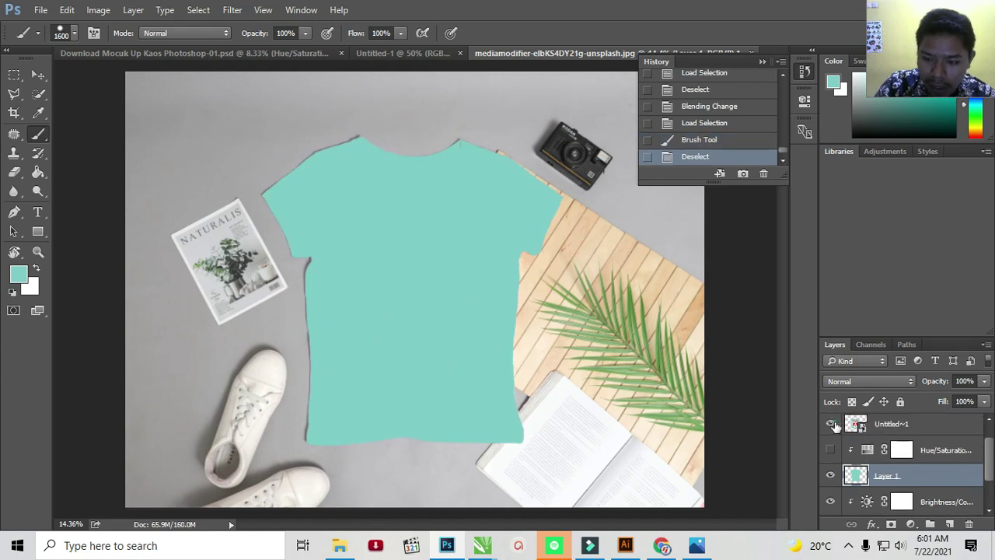
pyautogui.click(831, 424)
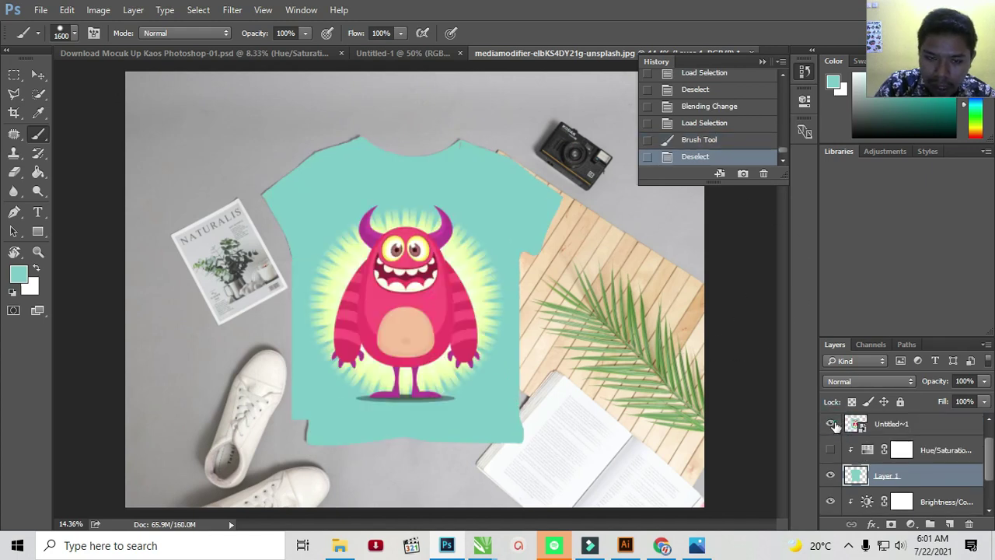
pyautogui.click(40, 74)
pyautogui.moveTo(436, 264)
pyautogui.mouseDown()
pyautogui.moveTo(448, 269)
pyautogui.moveTo(430, 265)
pyautogui.mouseUp()
pyautogui.moveTo(442, 268); pyautogui.dragTo(442, 267)
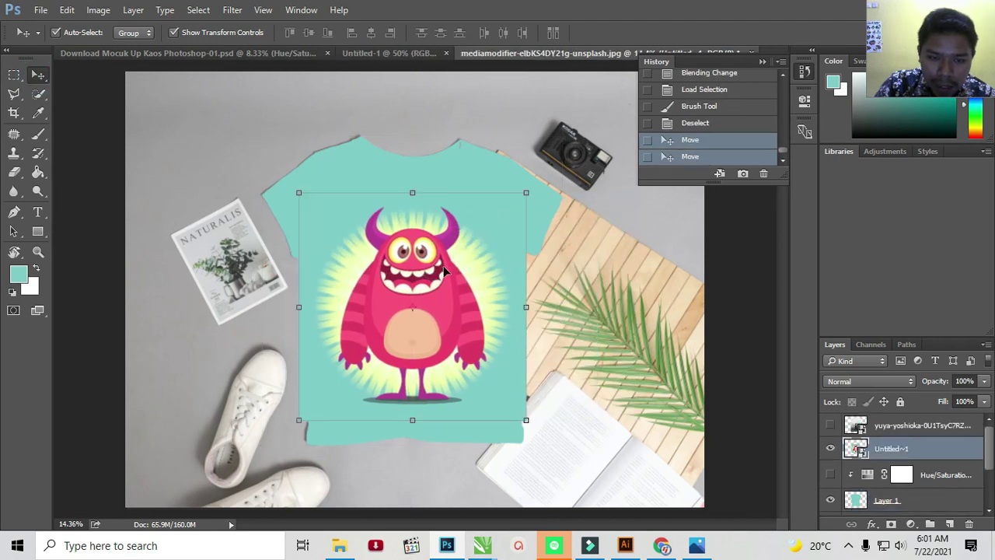
pyautogui.moveTo(528, 194); pyautogui.dragTo(542, 177)
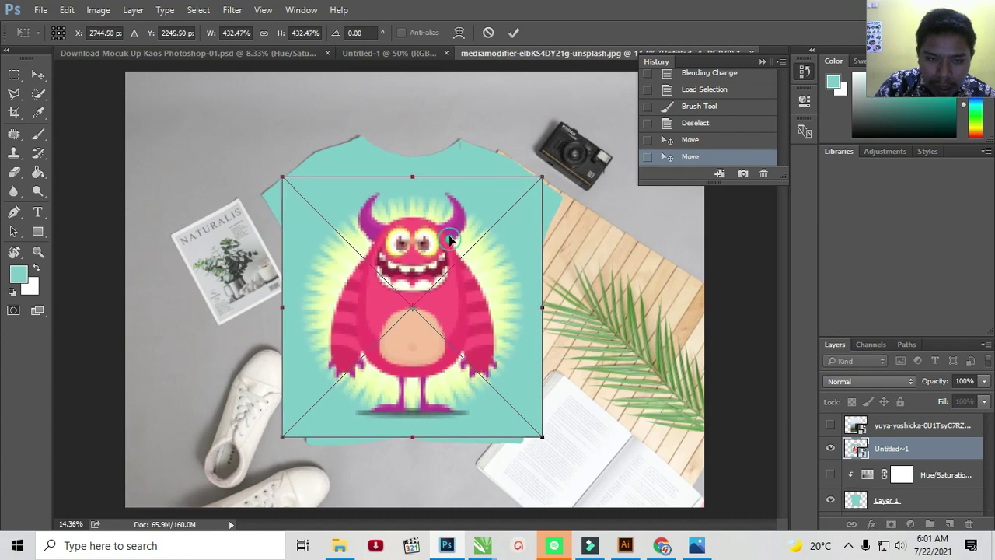
pyautogui.moveTo(452, 243); pyautogui.dragTo(453, 237)
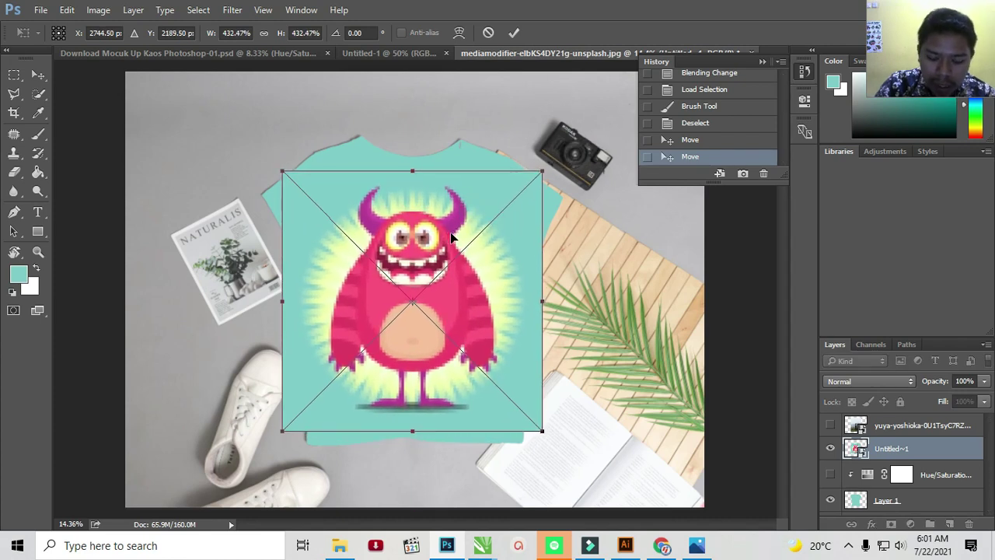
pyautogui.press('Return')
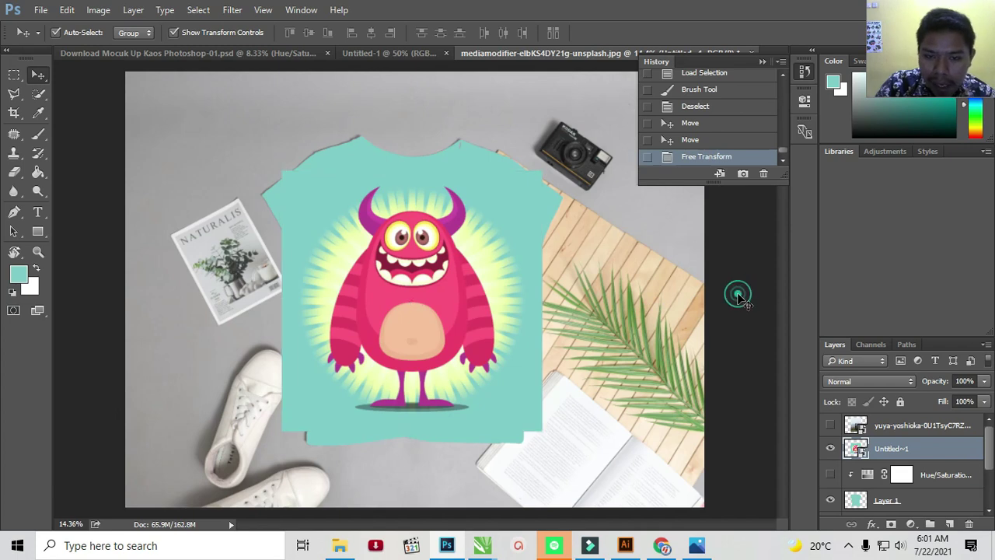
# Step: Load Layer 1's shirt outline and add it as a layer mask on Untitled~1
pyautogui.scroll(-1, 894, 458)
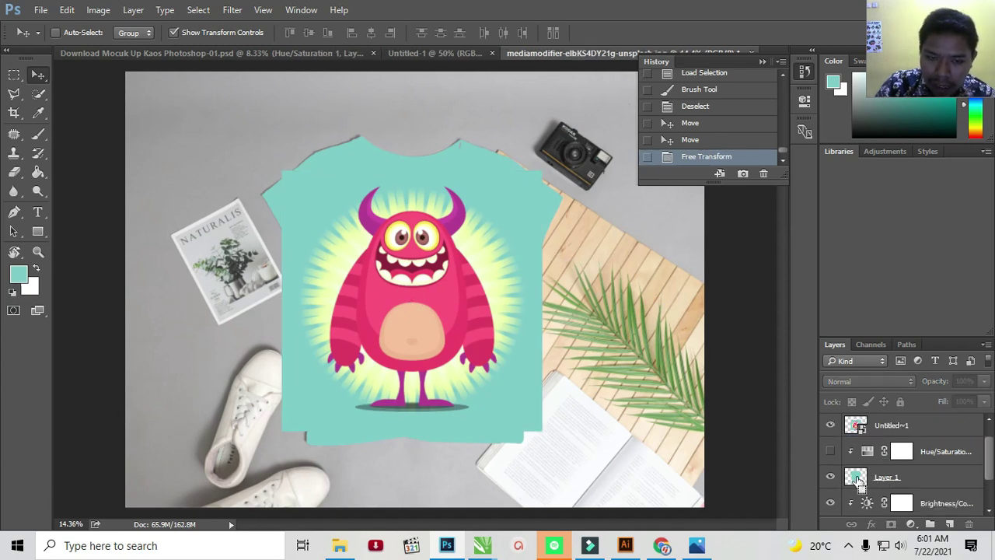
pyautogui.keyDown('ctrl'); pyautogui.click(857, 478); pyautogui.keyUp('ctrl')
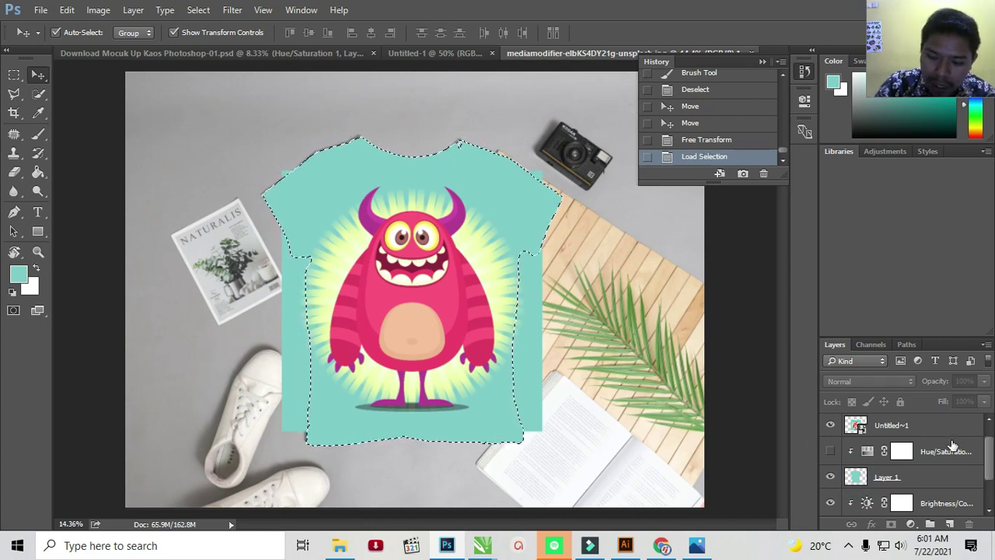
pyautogui.click(916, 427)
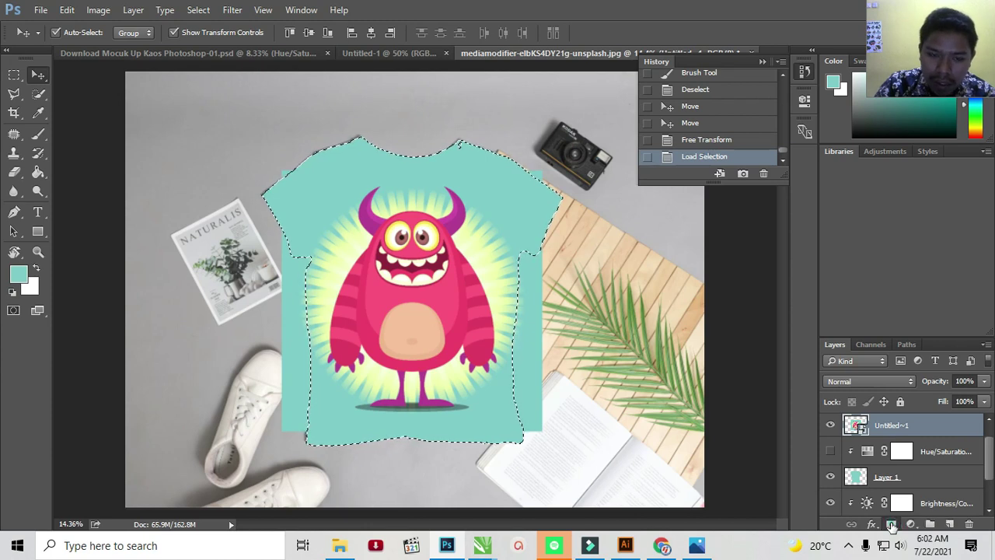
pyautogui.click(892, 525)
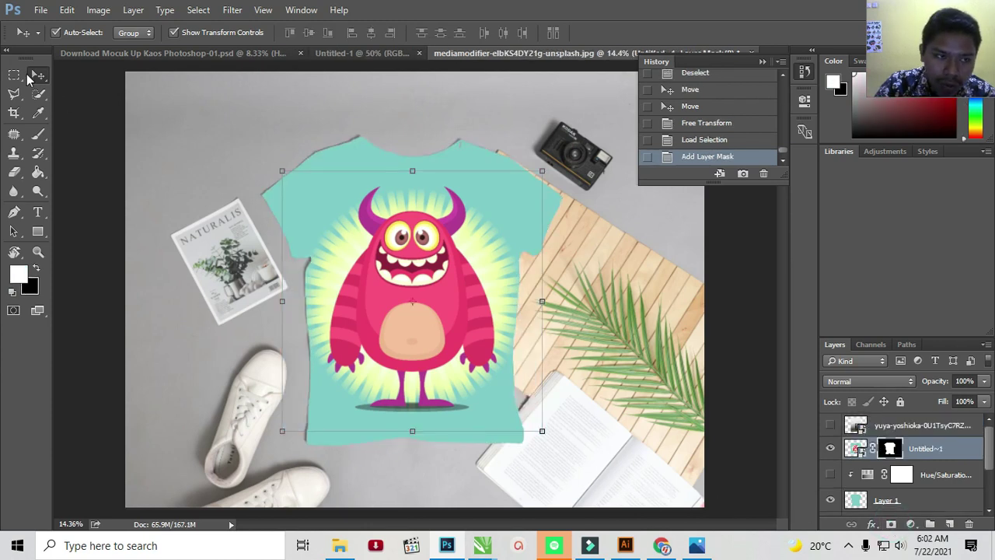
pyautogui.click(36, 76)
pyautogui.click(84, 104)
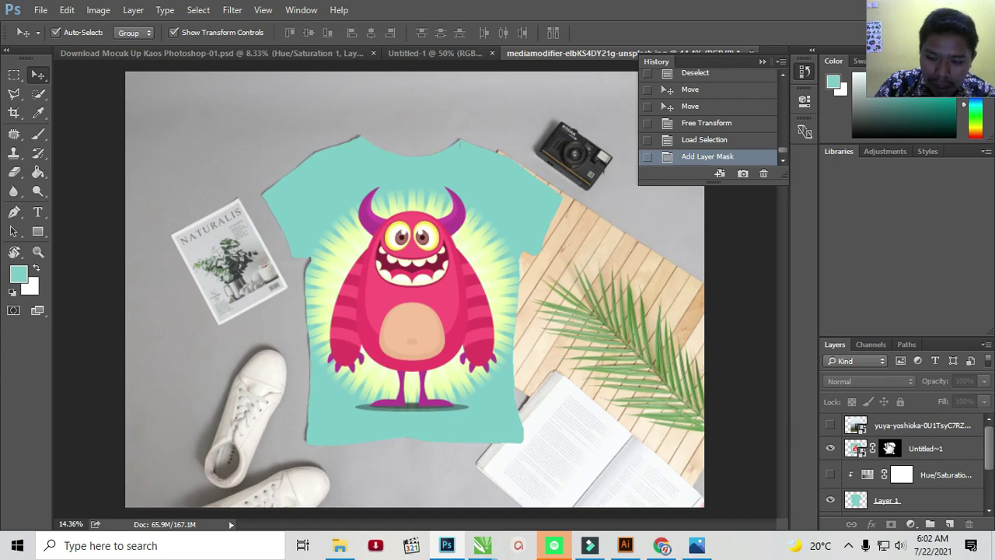
pyautogui.click(933, 452)
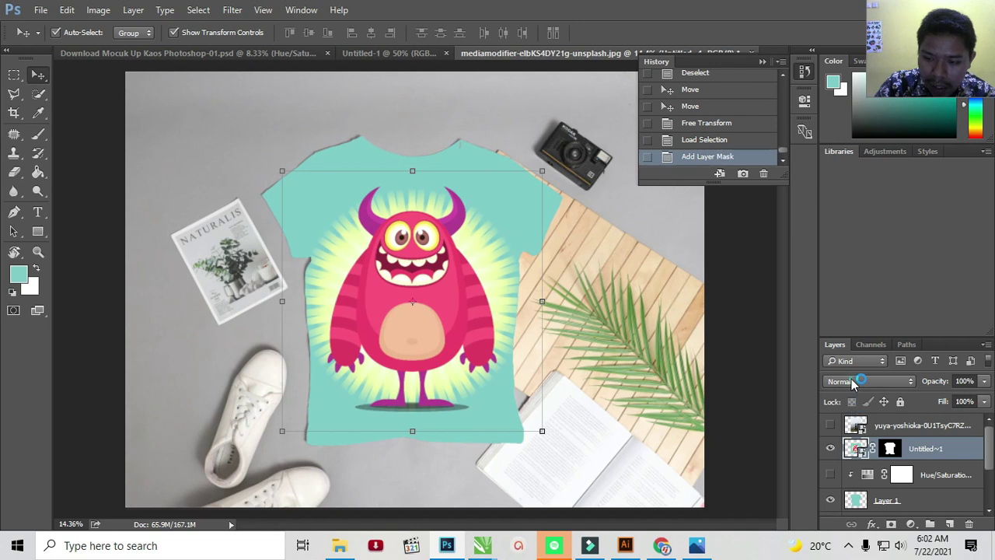
pyautogui.click(860, 381)
pyautogui.click(851, 133)
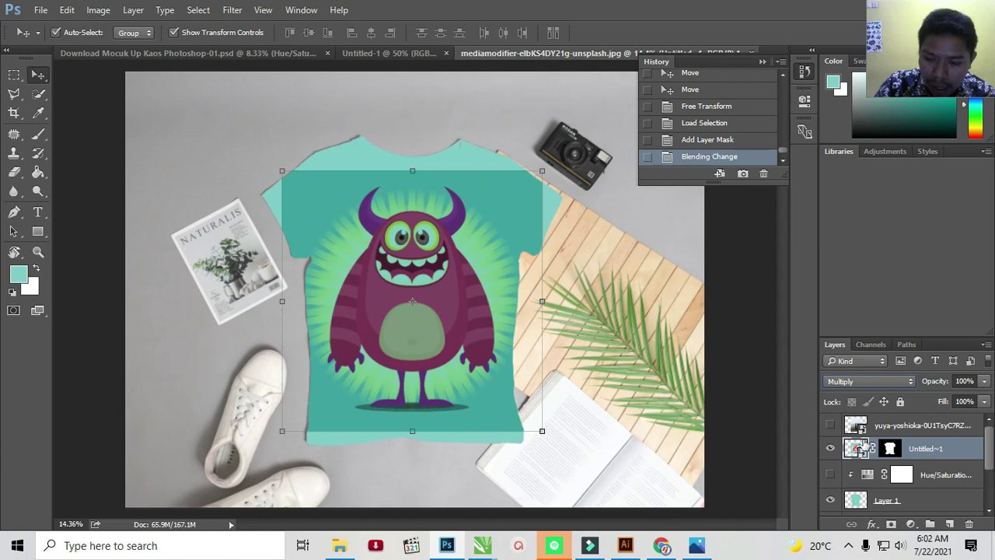
pyautogui.scroll(-1, 937, 464)
pyautogui.click(904, 479)
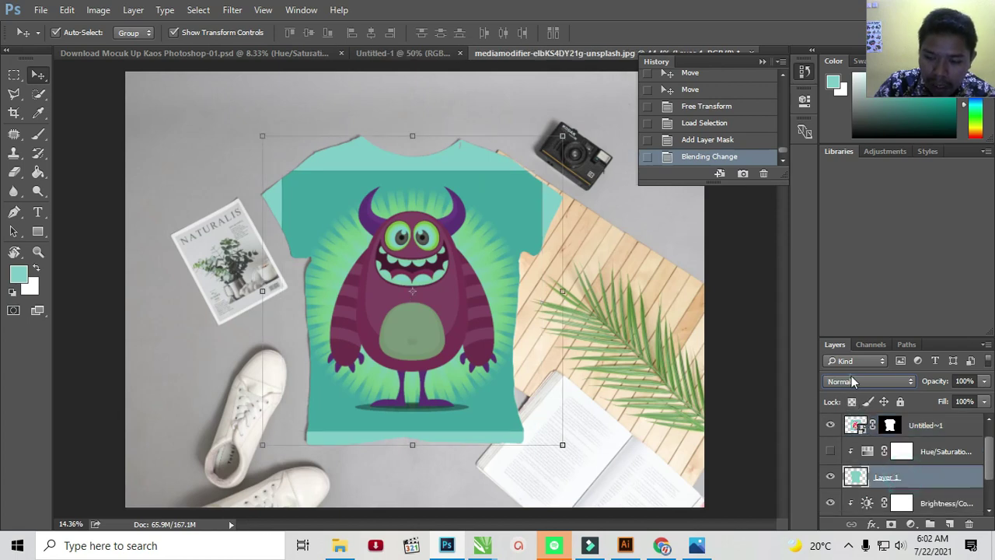
pyautogui.click(854, 381)
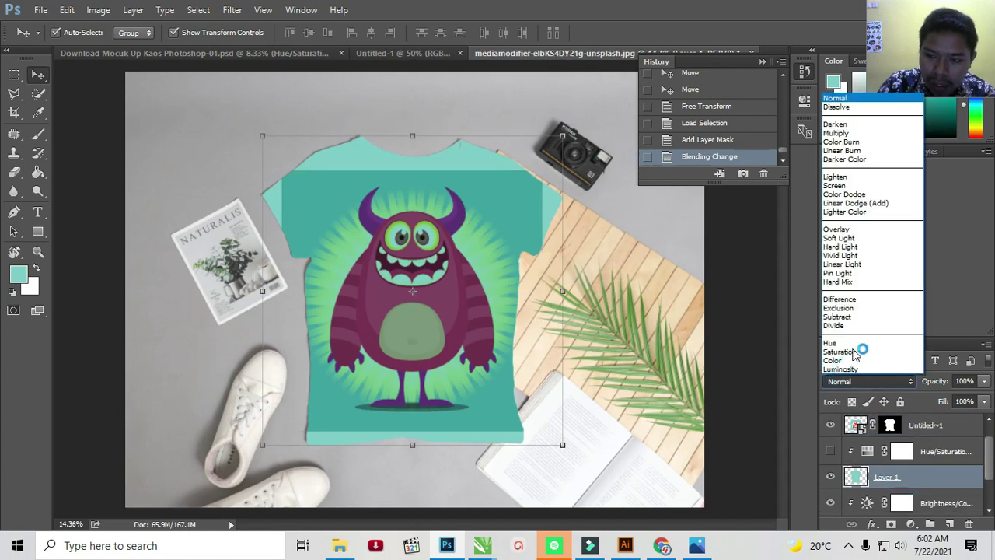
pyautogui.click(842, 133)
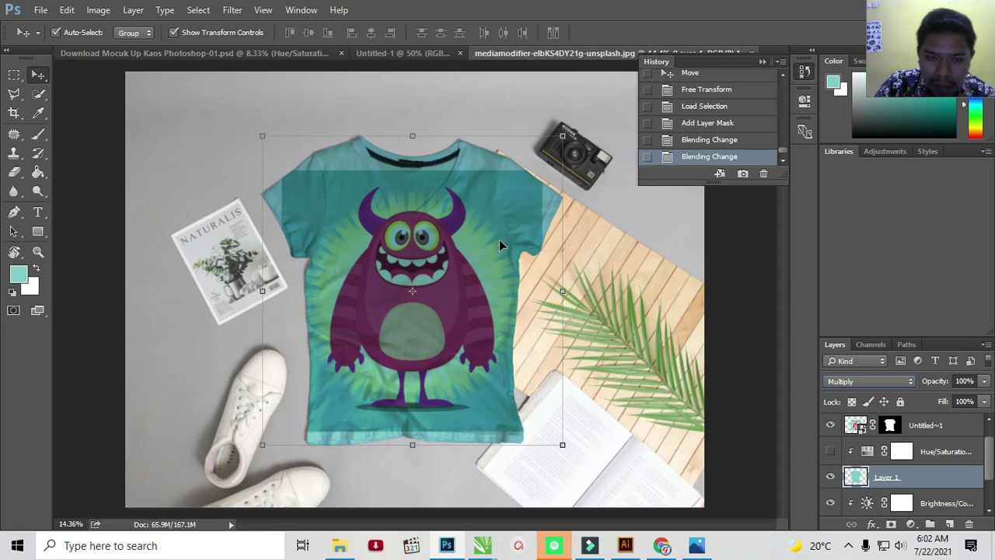
pyautogui.press('ctrl')
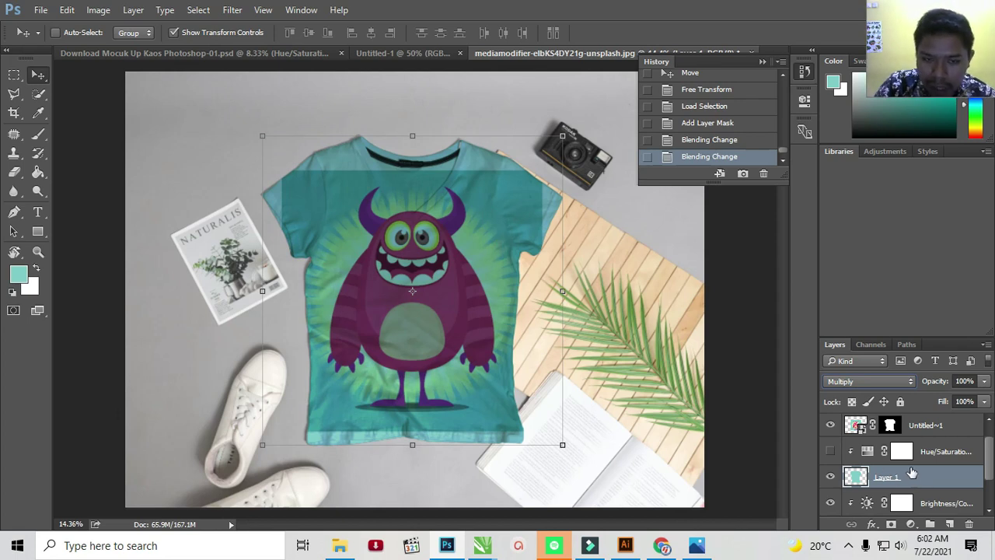
pyautogui.hotkey('ctrl', 'z')
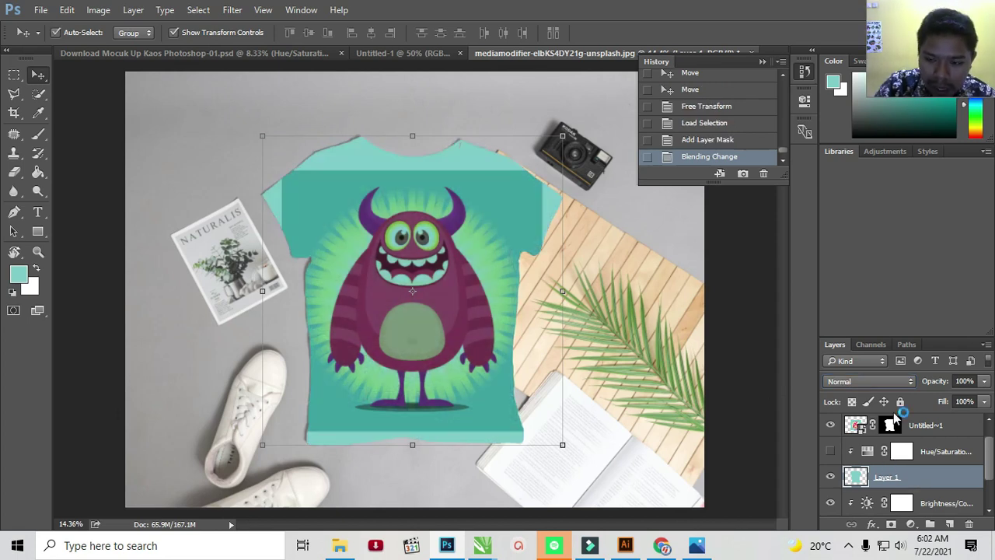
pyautogui.hotkey('ctrl', 'z')
pyautogui.hotkey('ctrl', 'z')
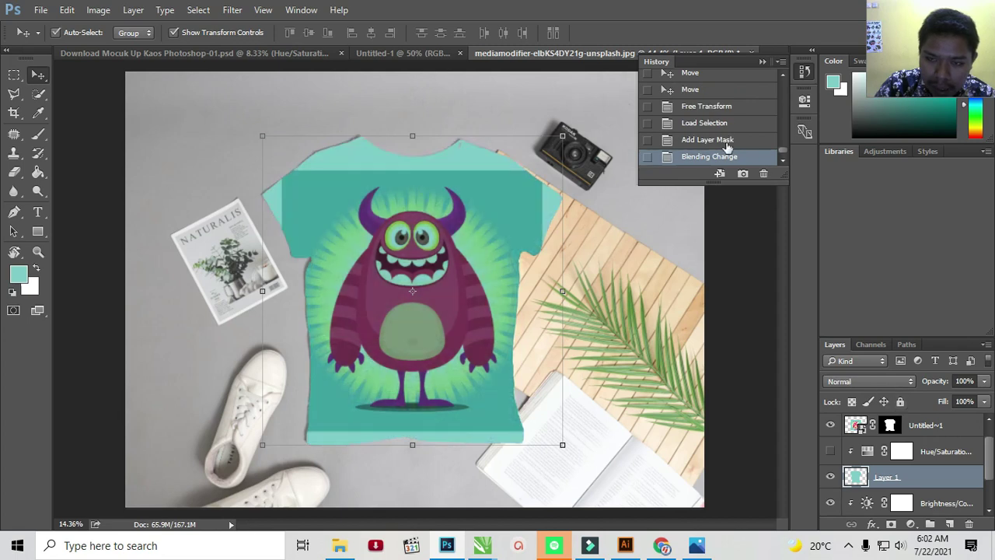
pyautogui.click(722, 140)
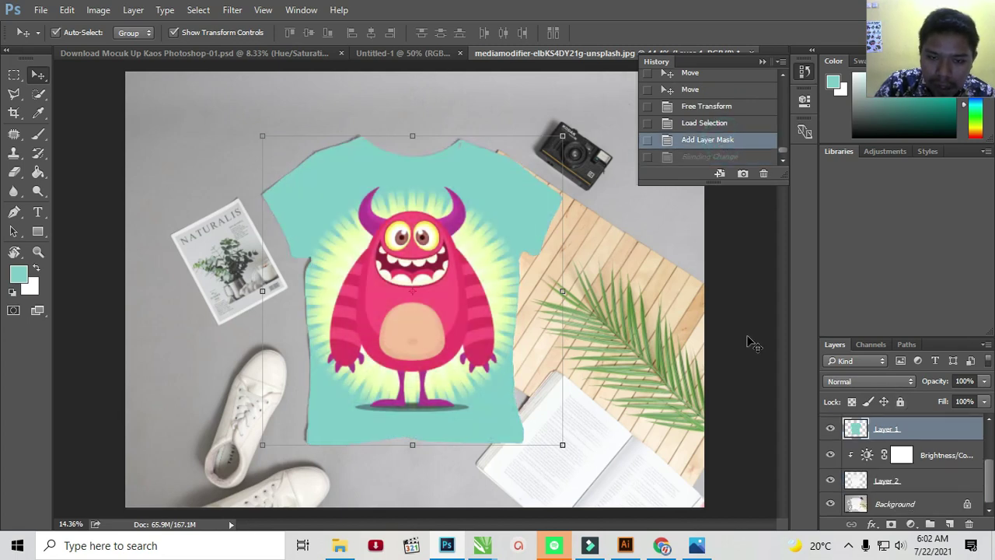
# Step: Move the teal shirt fill Layer 1 directly under the monster graphic
pyautogui.click(892, 480)
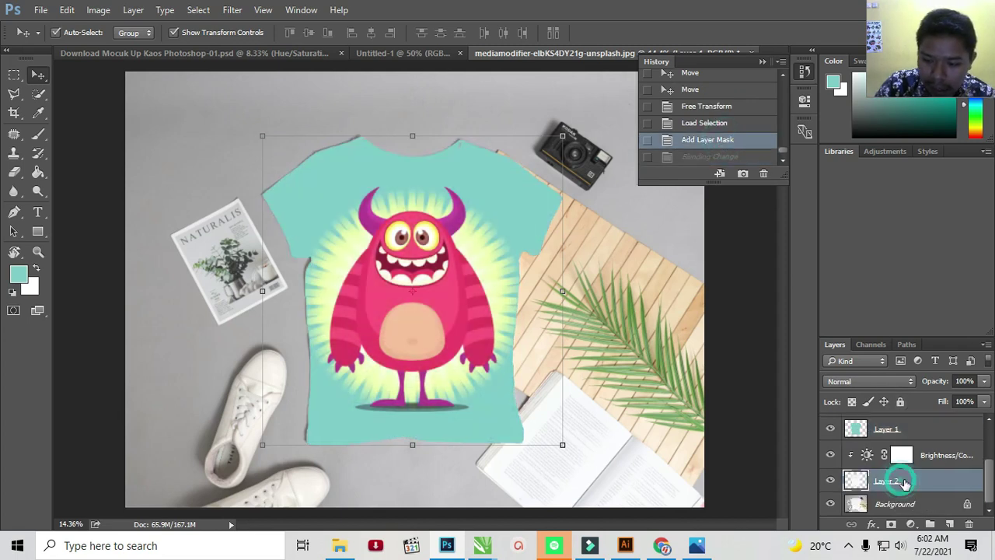
pyautogui.scroll(2, 914, 478)
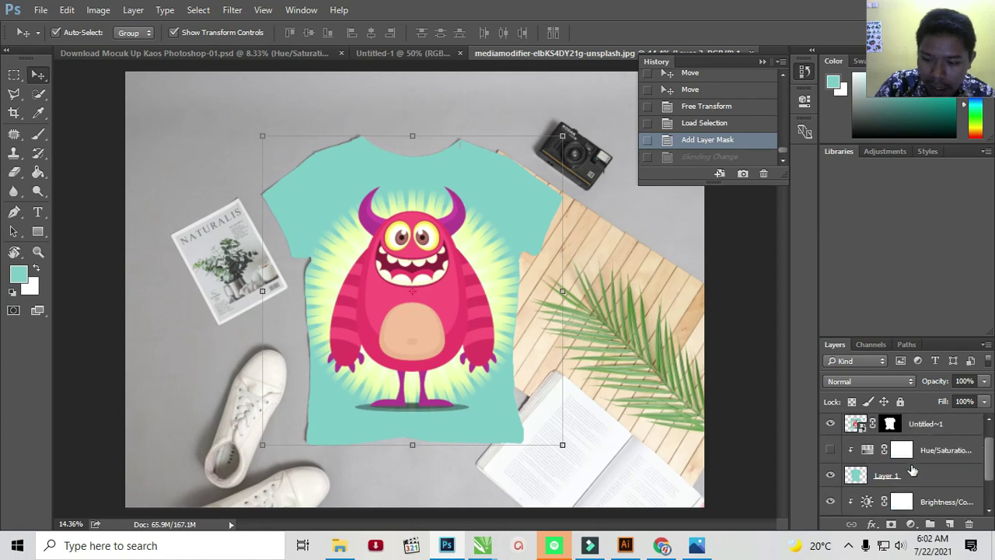
pyautogui.click(898, 479)
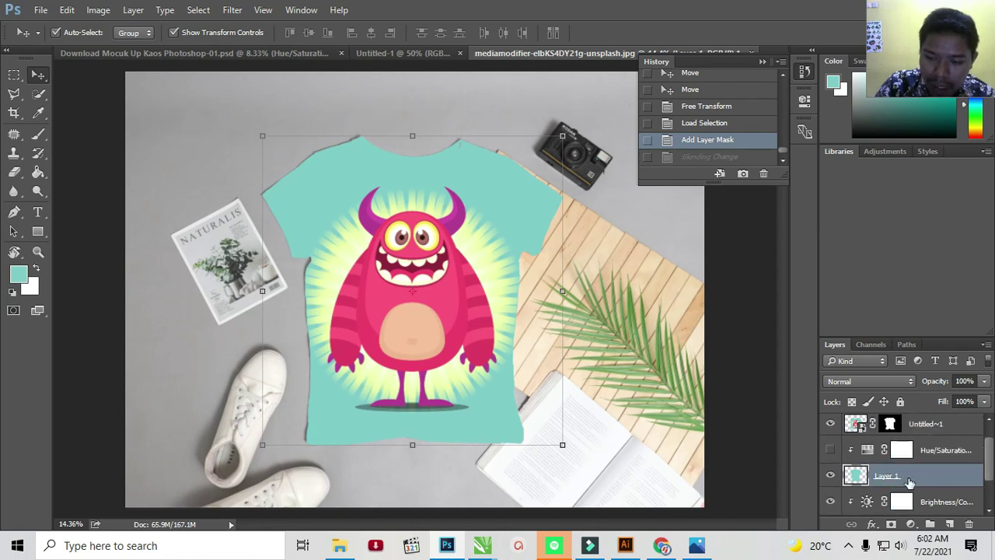
pyautogui.moveTo(910, 482); pyautogui.dragTo(904, 439)
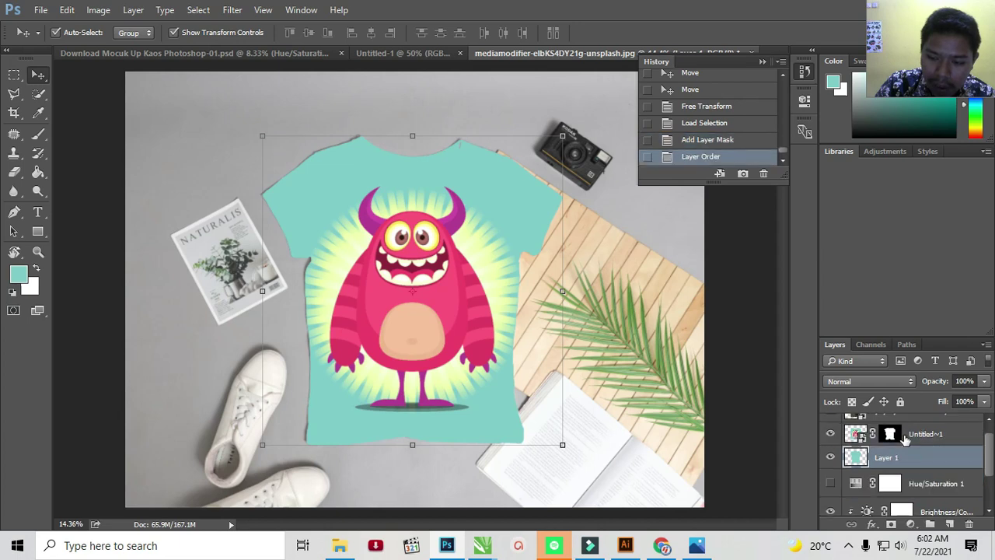
# Step: Merge the monster graphic with the shirt fill and set the result to Multiply
pyautogui.click(935, 434)
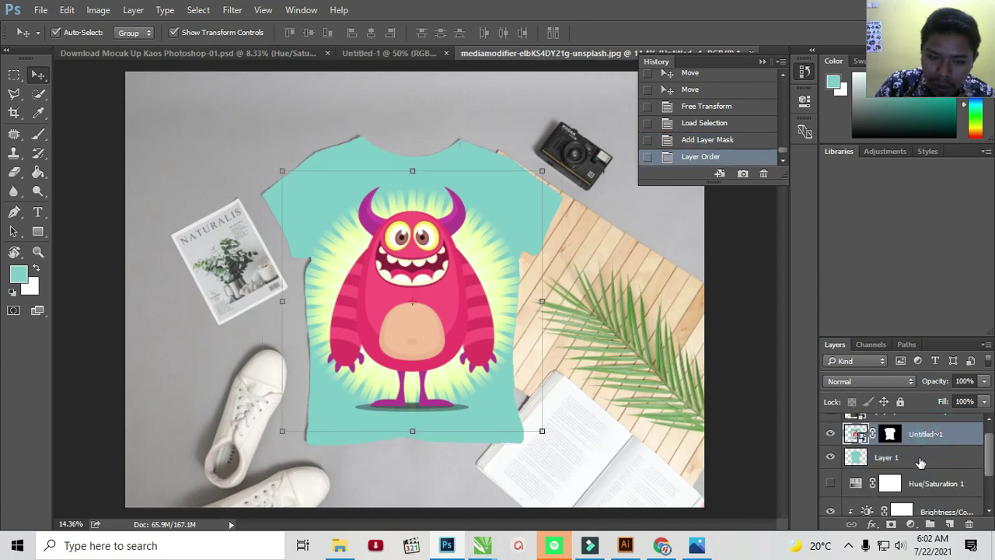
pyautogui.keyDown('shift'); pyautogui.click(920, 460); pyautogui.keyUp('shift')
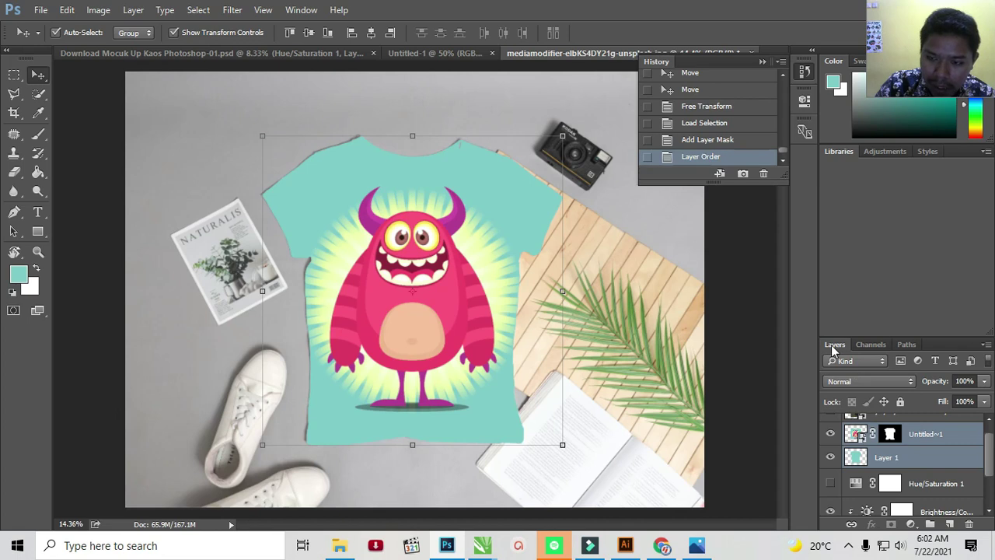
pyautogui.rightClick(928, 462)
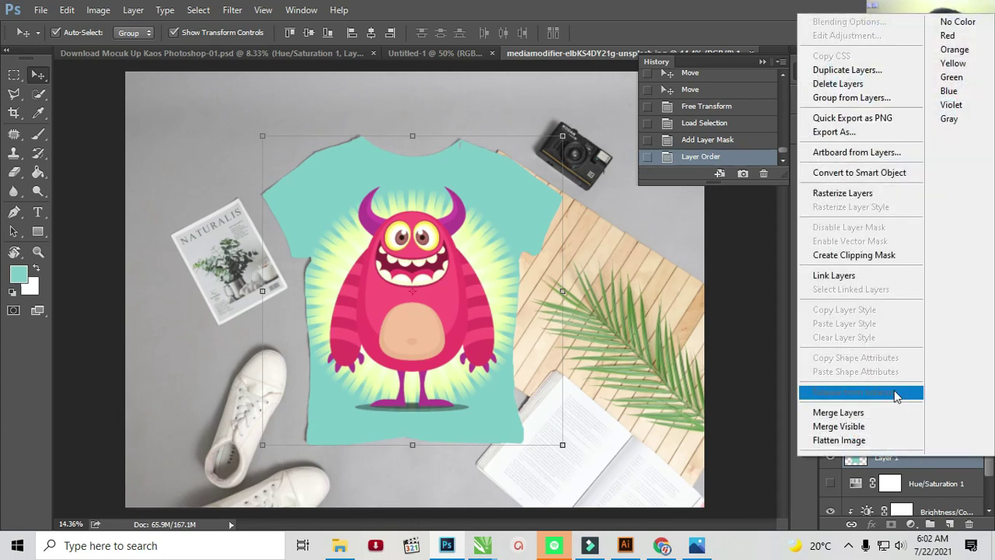
pyautogui.click(892, 413)
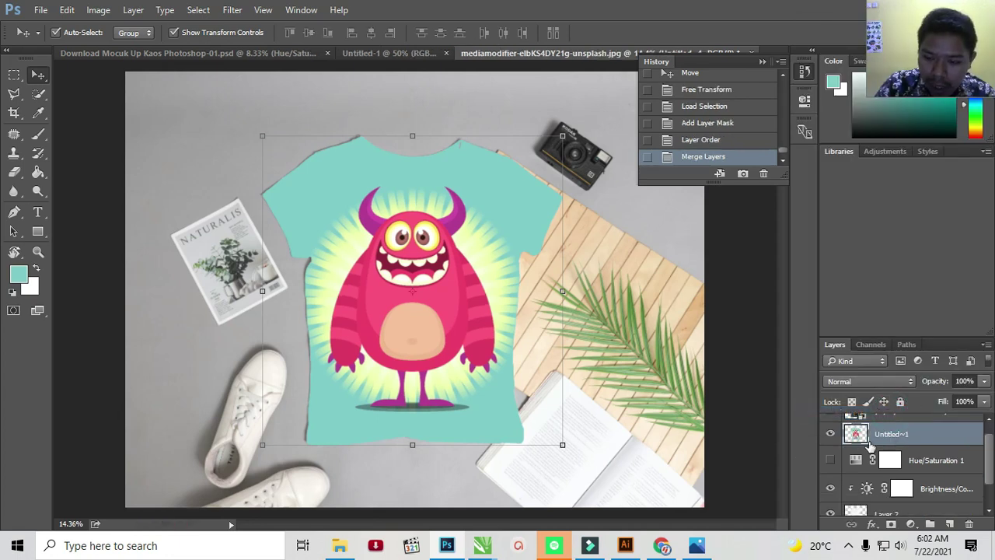
pyautogui.click(871, 381)
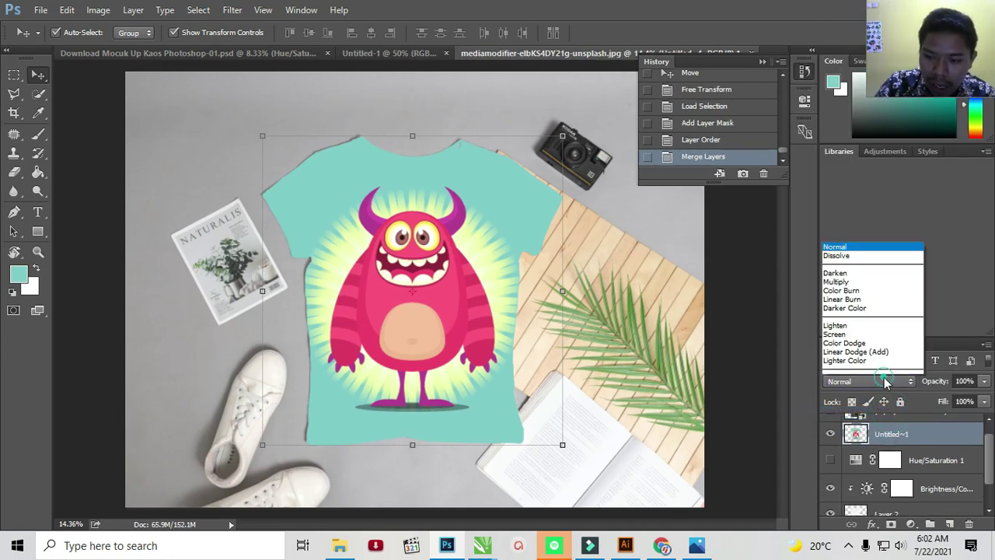
pyautogui.click(838, 134)
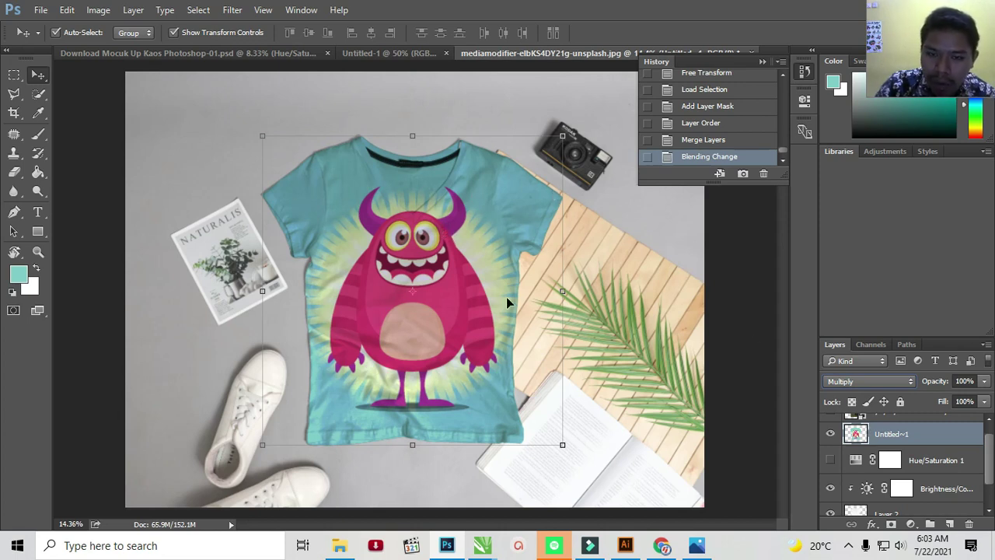
# Step: Keep the deer layer hidden and place Untitled~1 below Hue/Saturation 1
pyautogui.scroll(1, 847, 455)
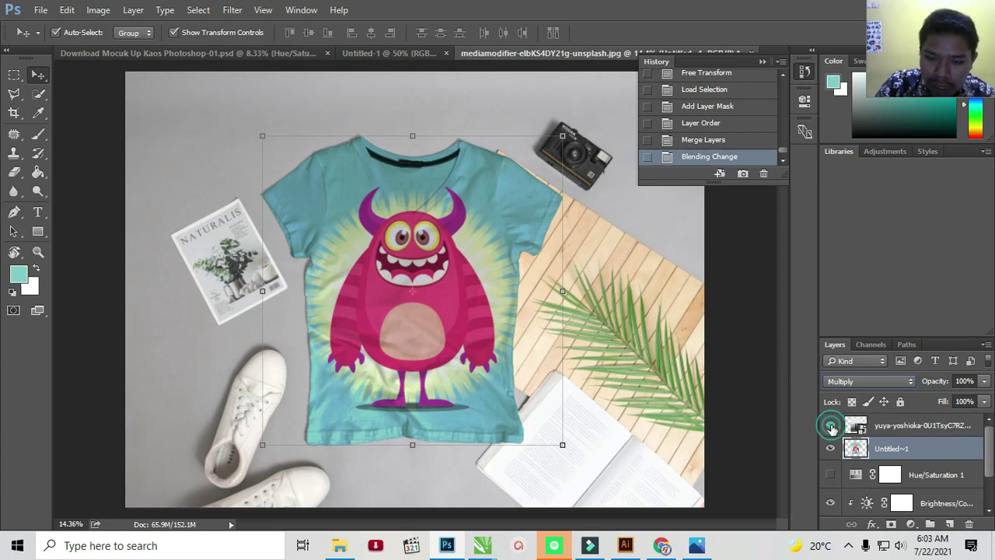
pyautogui.click(831, 426)
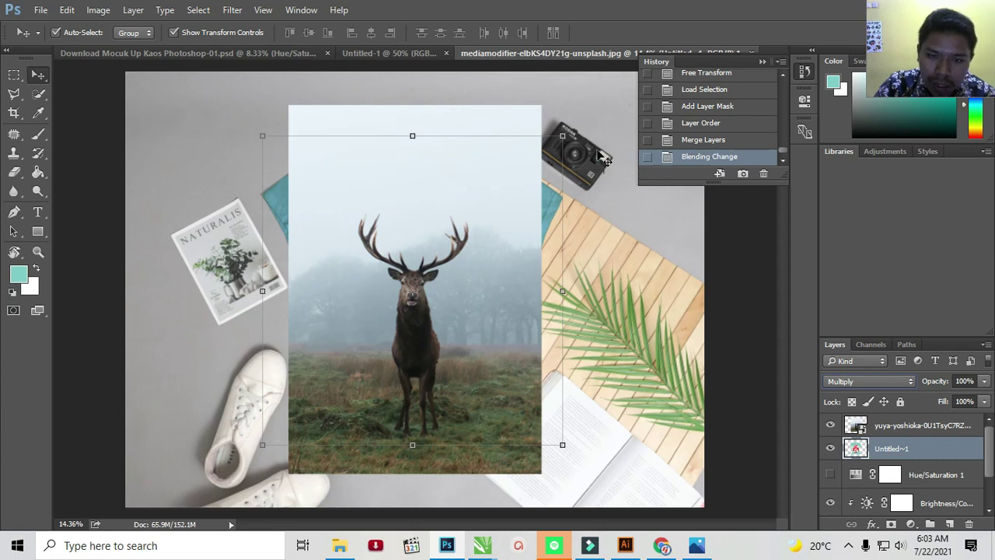
pyautogui.click(832, 427)
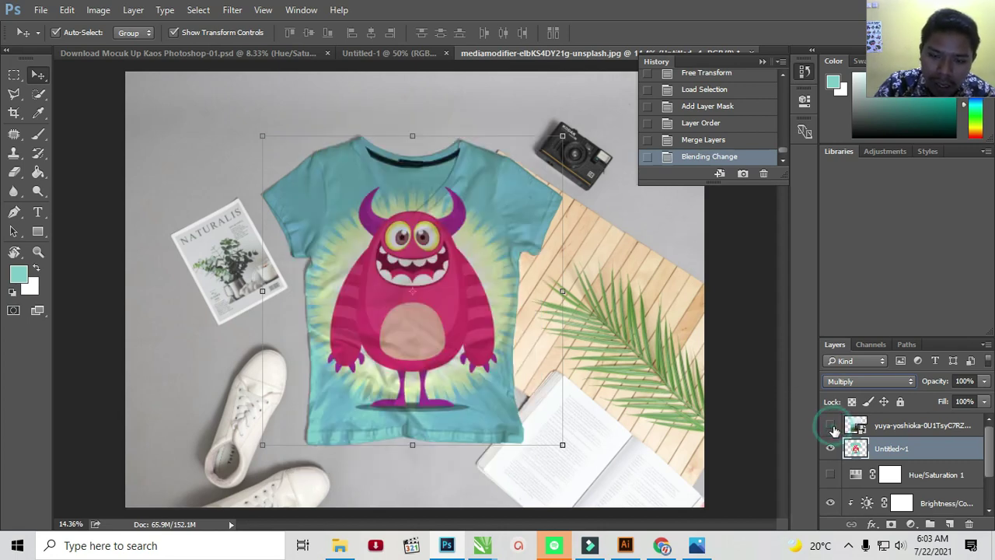
pyautogui.click(748, 307)
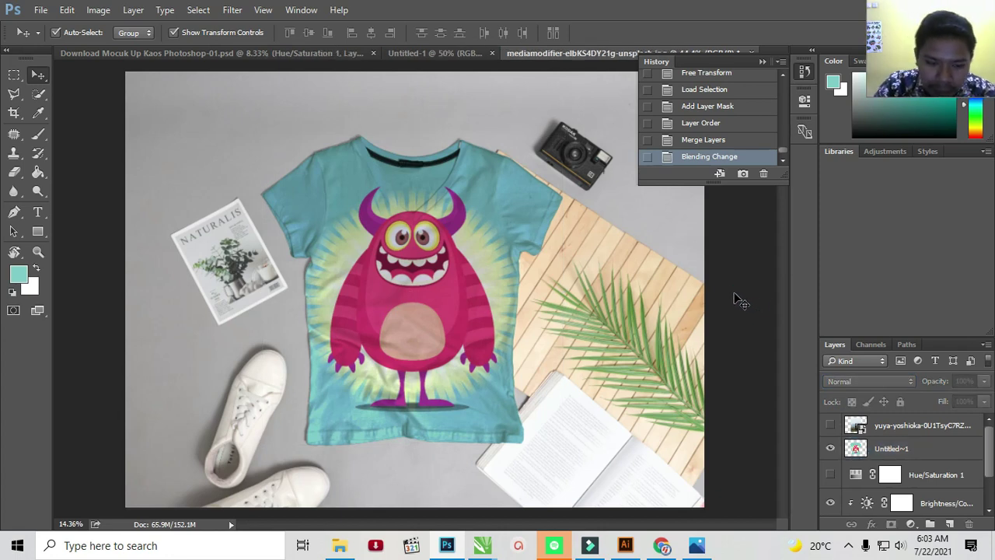
pyautogui.click(905, 449)
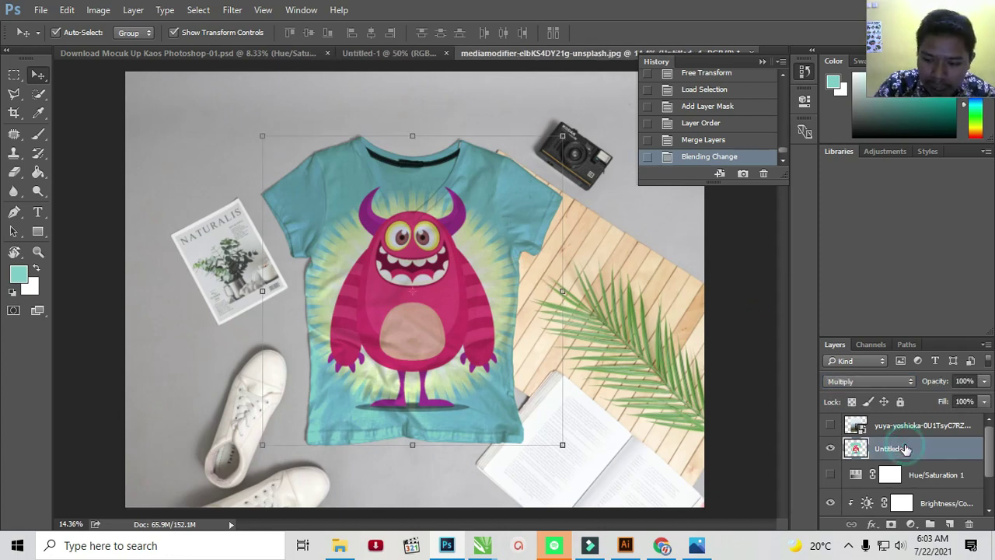
pyautogui.moveTo(927, 450); pyautogui.dragTo(923, 488)
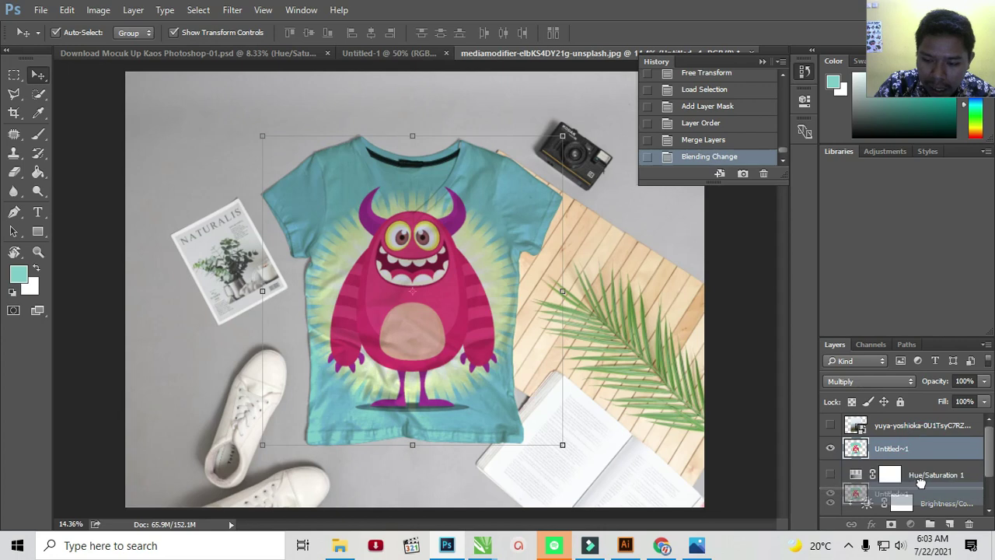
# Step: Show Hue/Saturation 1 and clip it to the shirt layer below
pyautogui.click(832, 427)
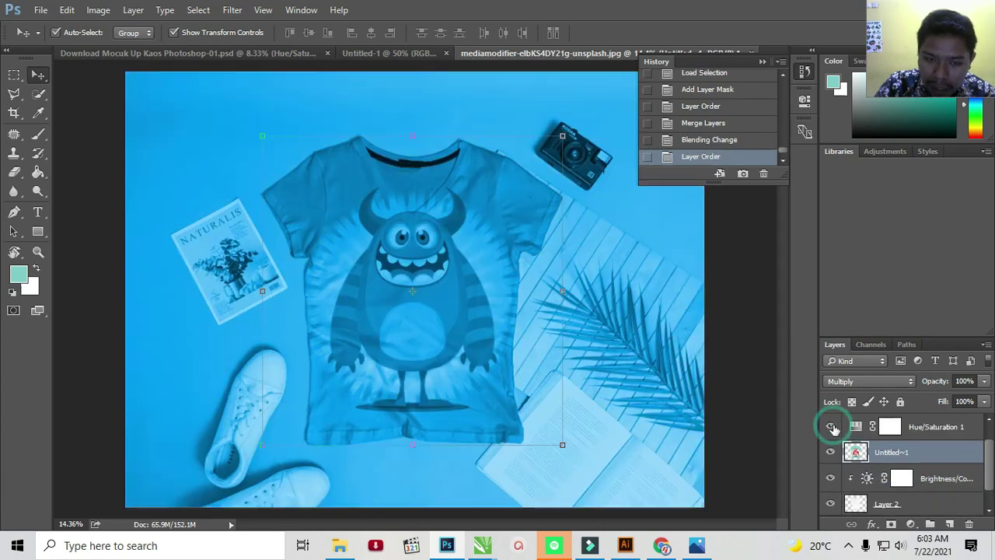
pyautogui.rightClick(950, 428)
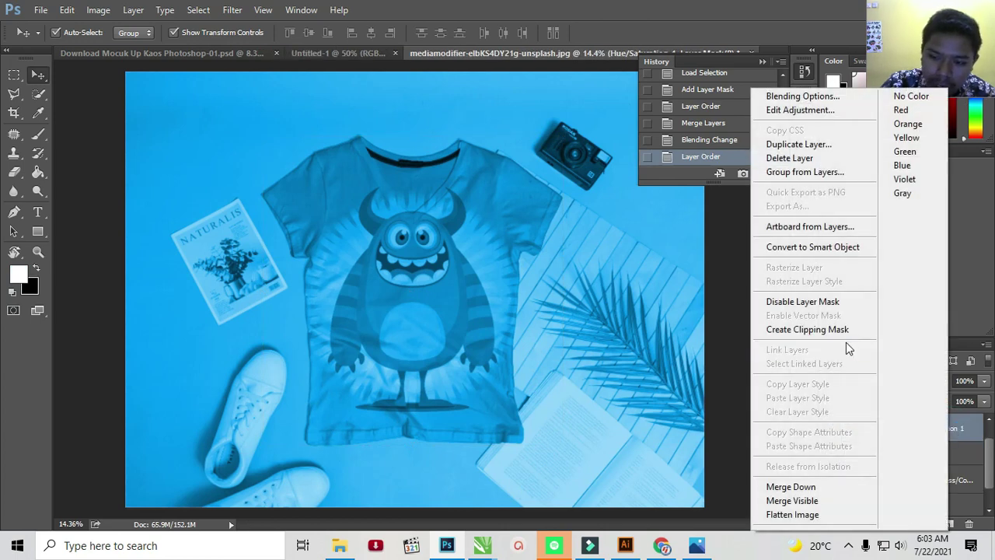
pyautogui.click(839, 331)
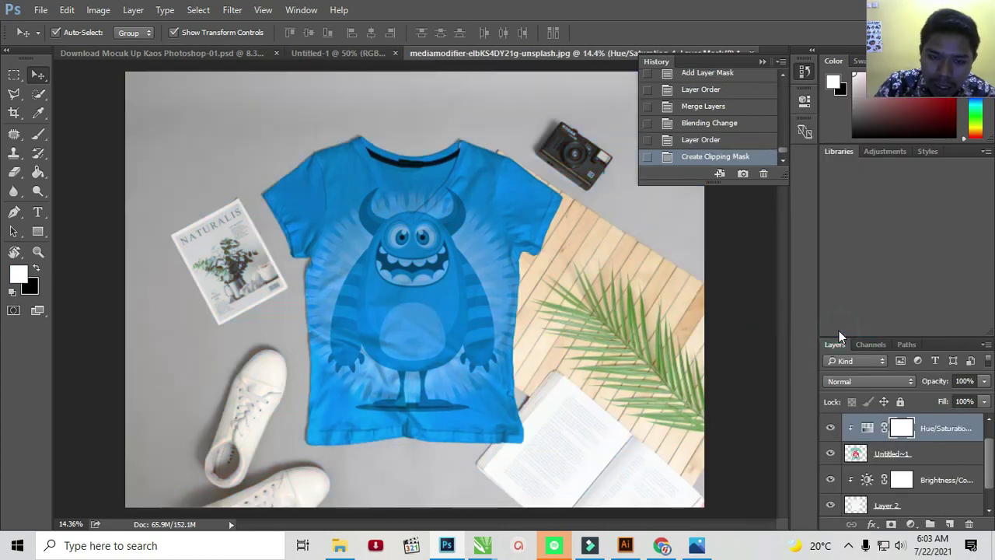
# Step: Turn off Colorize and set Hue to -2 and Saturation to +12
pyautogui.doubleClick(869, 429)
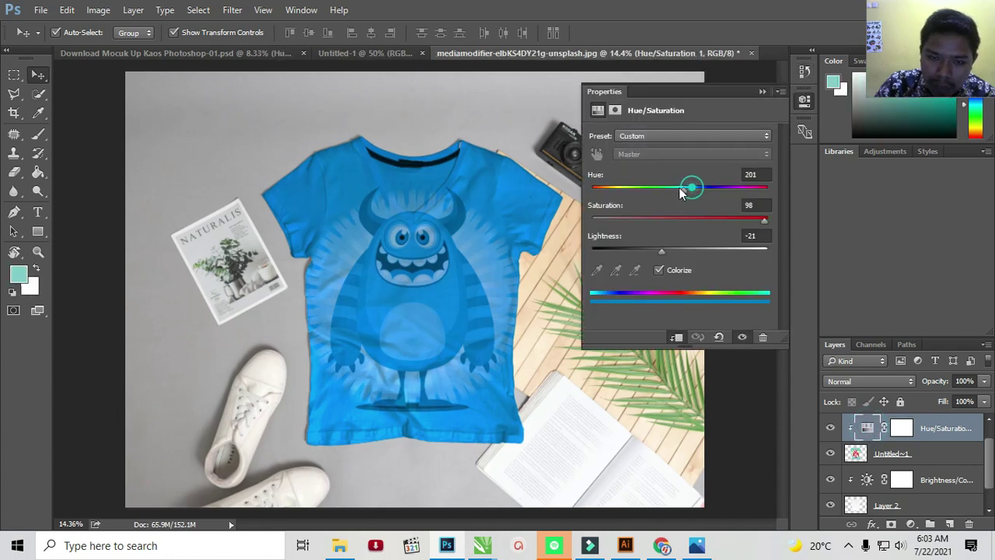
pyautogui.moveTo(680, 187); pyautogui.dragTo(696, 188)
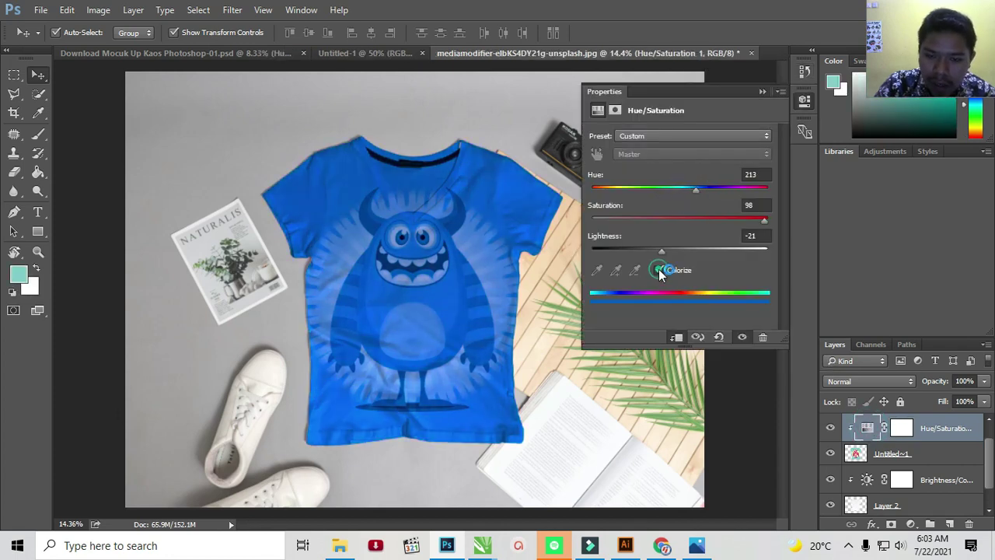
pyautogui.click(660, 270)
pyautogui.moveTo(667, 190)
pyautogui.mouseDown()
pyautogui.moveTo(696, 190)
pyautogui.moveTo(633, 187)
pyautogui.moveTo(731, 186)
pyautogui.moveTo(678, 186)
pyautogui.mouseUp()
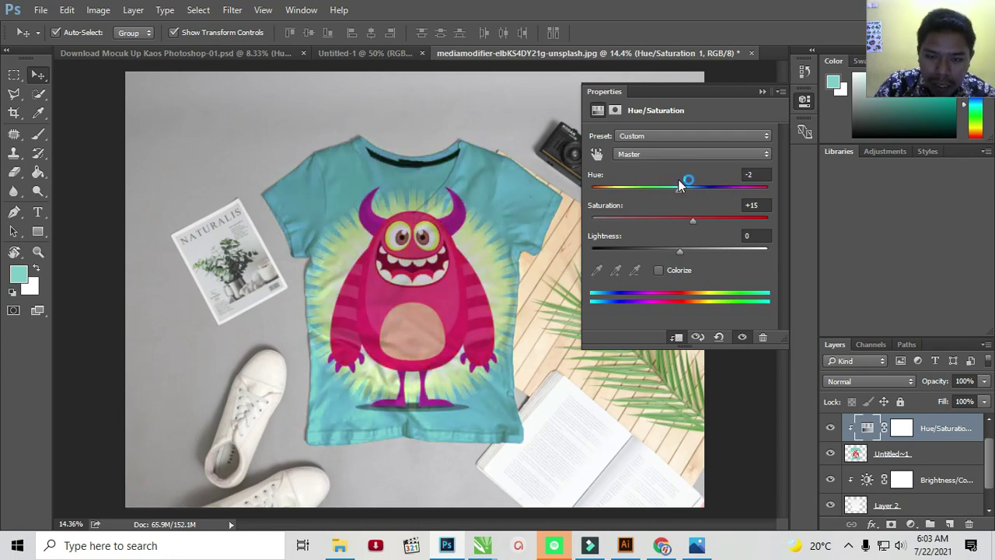
pyautogui.moveTo(714, 220)
pyautogui.mouseDown()
pyautogui.moveTo(773, 219)
pyautogui.moveTo(678, 219)
pyautogui.moveTo(696, 220)
pyautogui.mouseUp()
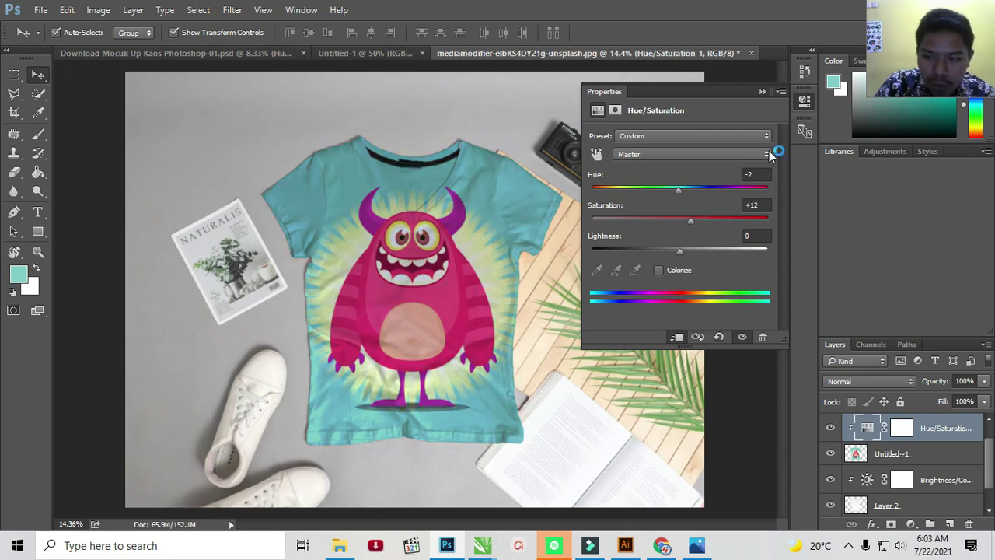
pyautogui.click(763, 92)
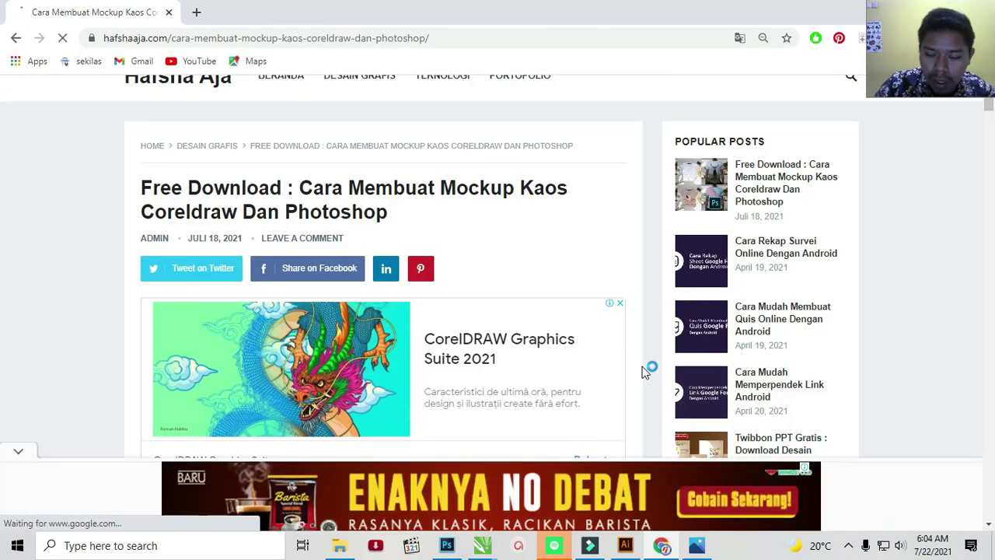
# Step: Scroll the Hafsha Aja article down to the Unduh Mock Up Kaos button and reference links
pyautogui.scroll(-4, 647, 368)
pyautogui.scroll(-3, 548, 326)
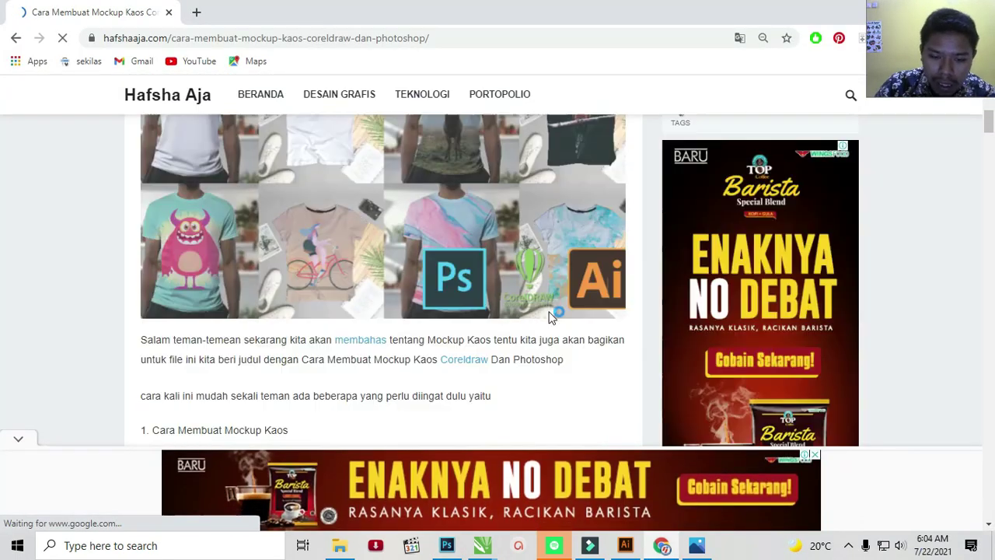
pyautogui.scroll(-3, 406, 233)
pyautogui.scroll(-3, 410, 227)
pyautogui.scroll(-3, 410, 227)
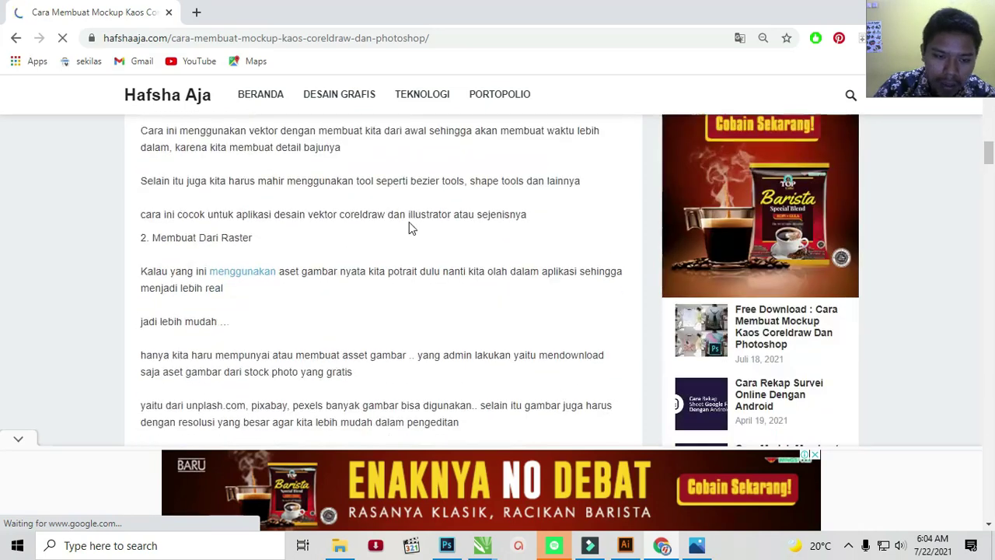
pyautogui.scroll(-3, 414, 226)
pyautogui.scroll(-3, 415, 222)
pyautogui.scroll(-3, 418, 222)
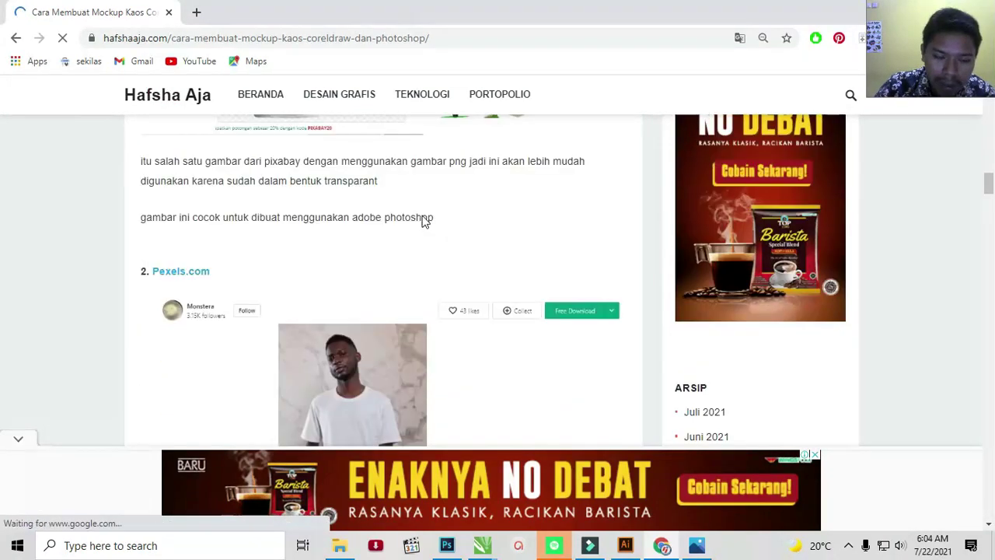
pyautogui.scroll(-3, 437, 223)
pyautogui.scroll(-3, 433, 222)
pyautogui.scroll(-2, 466, 223)
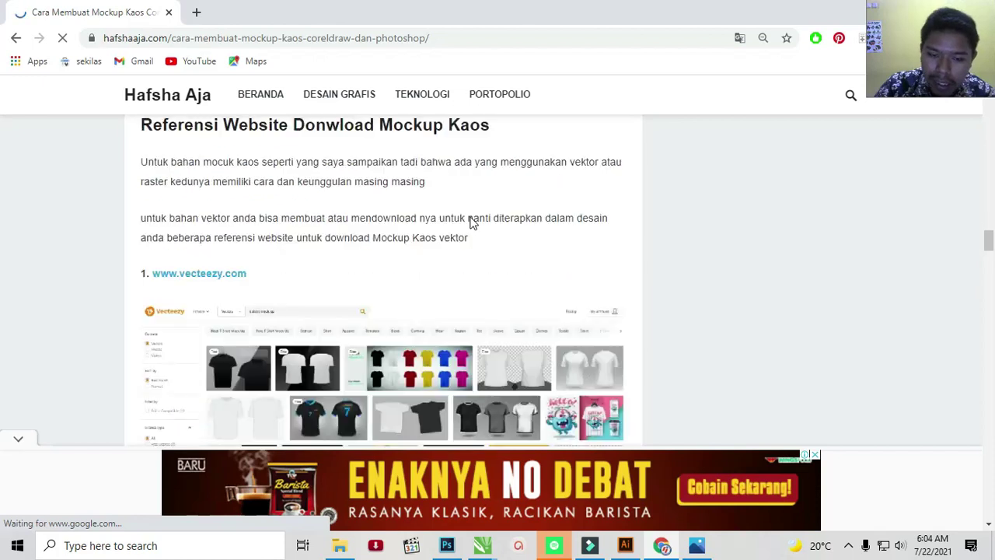
pyautogui.scroll(-2, 472, 221)
pyautogui.scroll(-4, 472, 223)
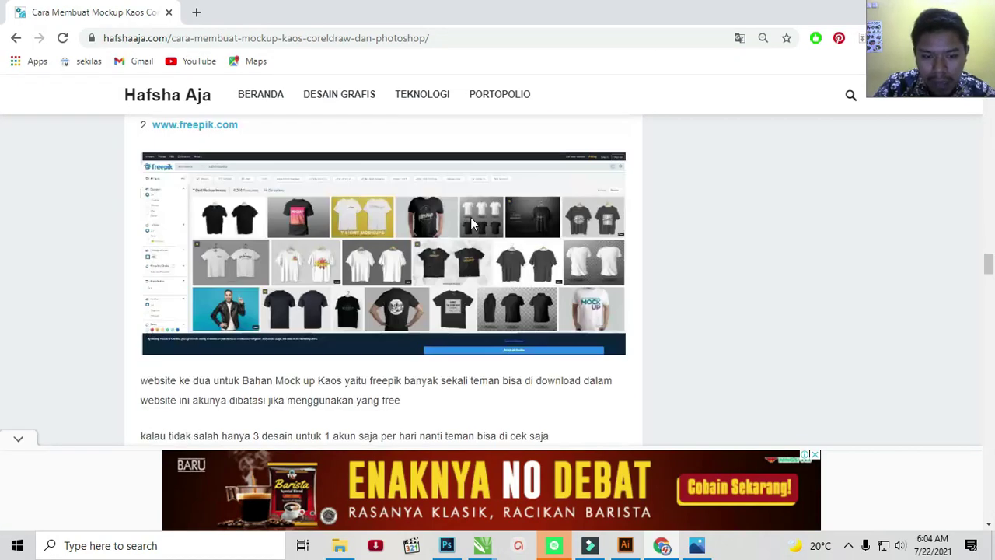
pyautogui.scroll(-4, 470, 224)
pyautogui.scroll(-2, 472, 225)
pyautogui.scroll(-5, 472, 226)
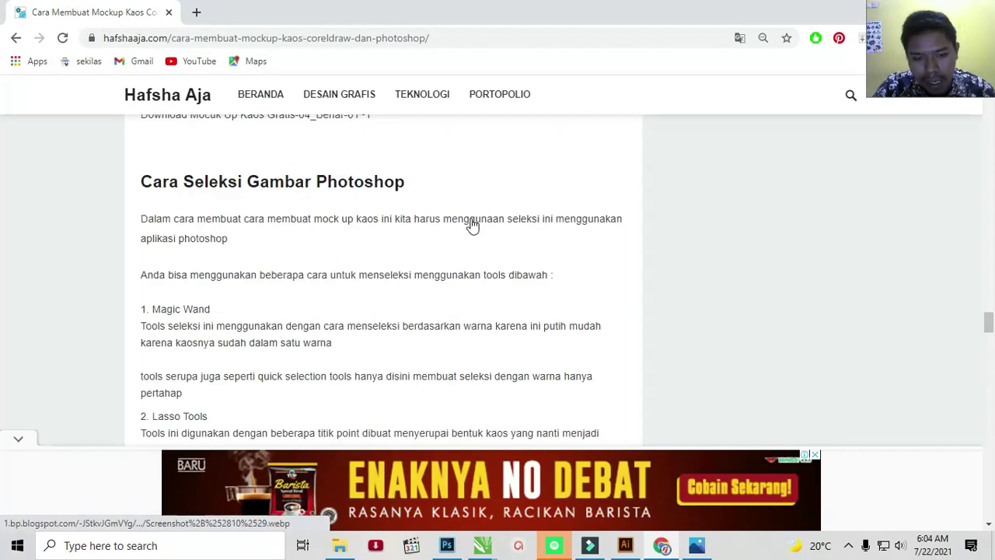
pyautogui.scroll(-3, 472, 225)
pyautogui.scroll(-5, 472, 225)
pyautogui.scroll(-4, 473, 226)
pyautogui.scroll(-5, 474, 226)
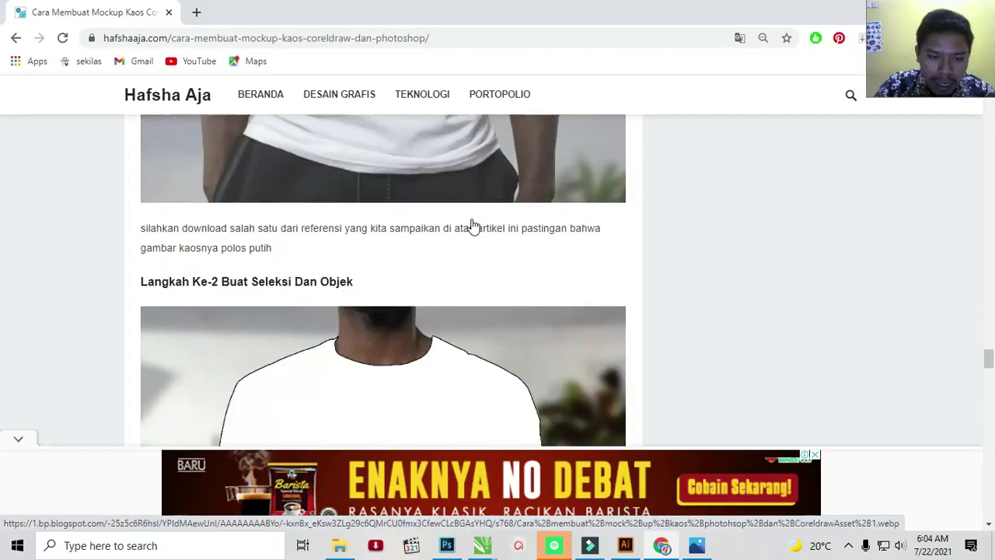
pyautogui.scroll(-3, 474, 227)
pyautogui.scroll(-1, 474, 228)
pyautogui.scroll(-5, 474, 231)
pyautogui.scroll(-3, 476, 229)
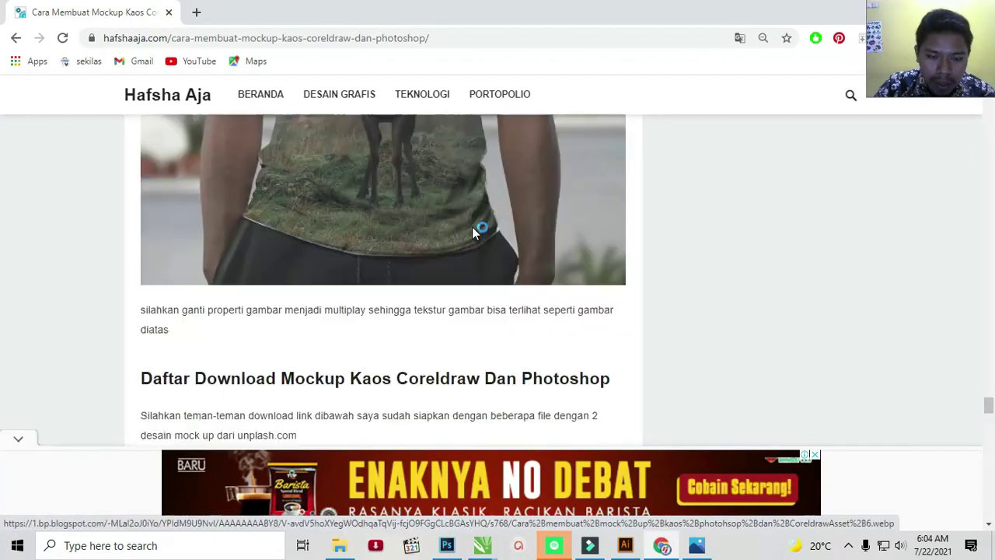
pyautogui.scroll(-5, 476, 231)
pyautogui.scroll(-1, 476, 231)
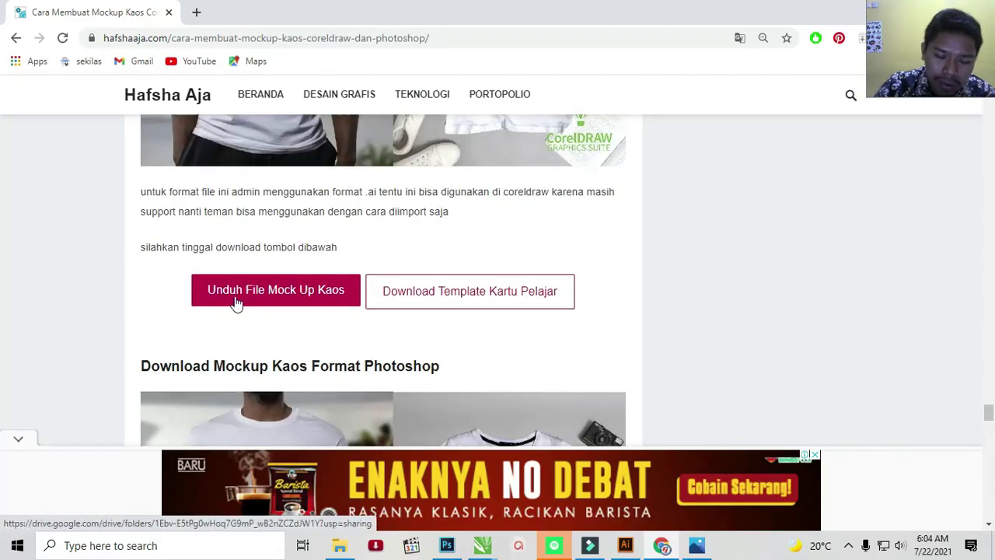
pyautogui.scroll(5, 373, 272)
pyautogui.scroll(-2, 567, 310)
pyautogui.scroll(-6, 560, 319)
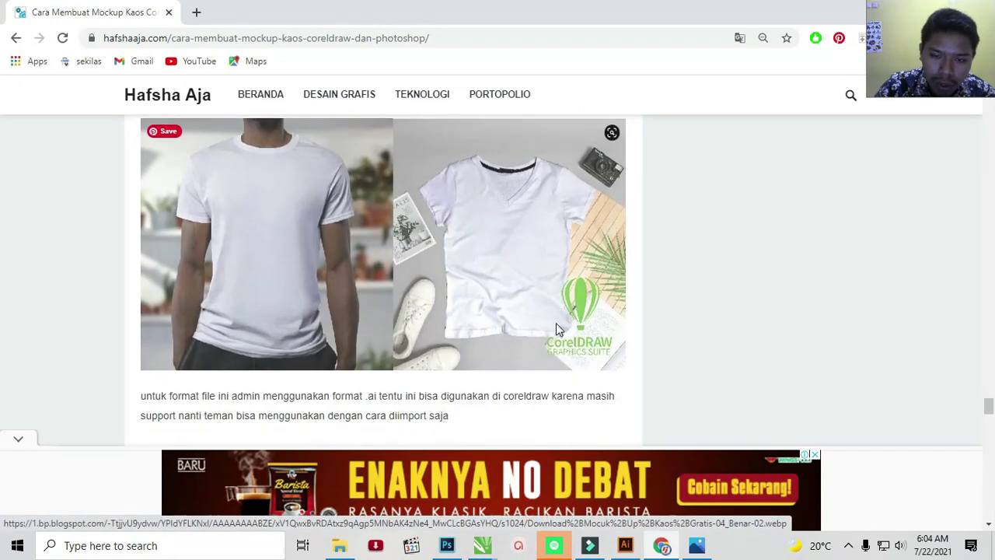
pyautogui.scroll(-4, 503, 260)
pyautogui.scroll(-6, 504, 260)
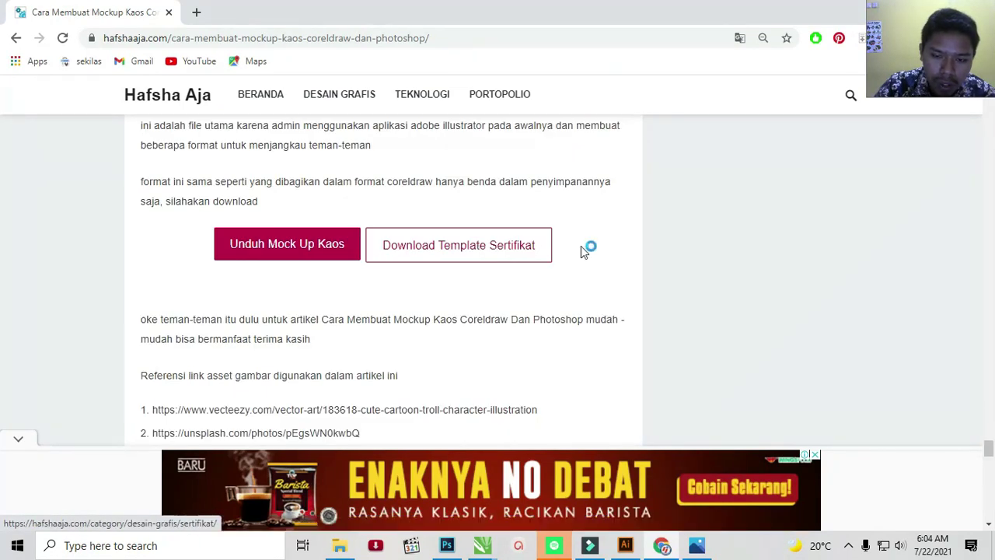
pyautogui.scroll(-4, 502, 262)
pyautogui.scroll(-4, 502, 262)
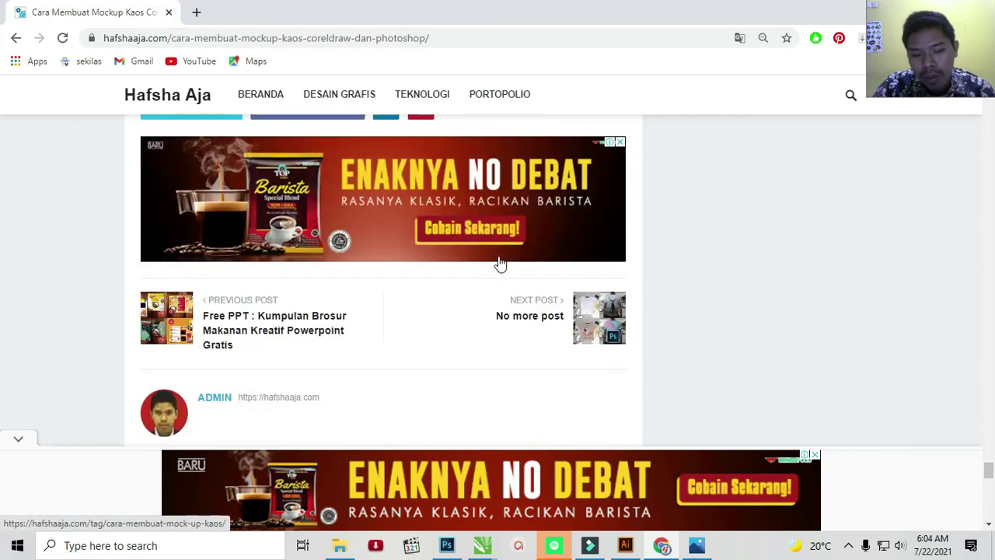
pyautogui.scroll(5, 502, 268)
pyautogui.scroll(2, 502, 267)
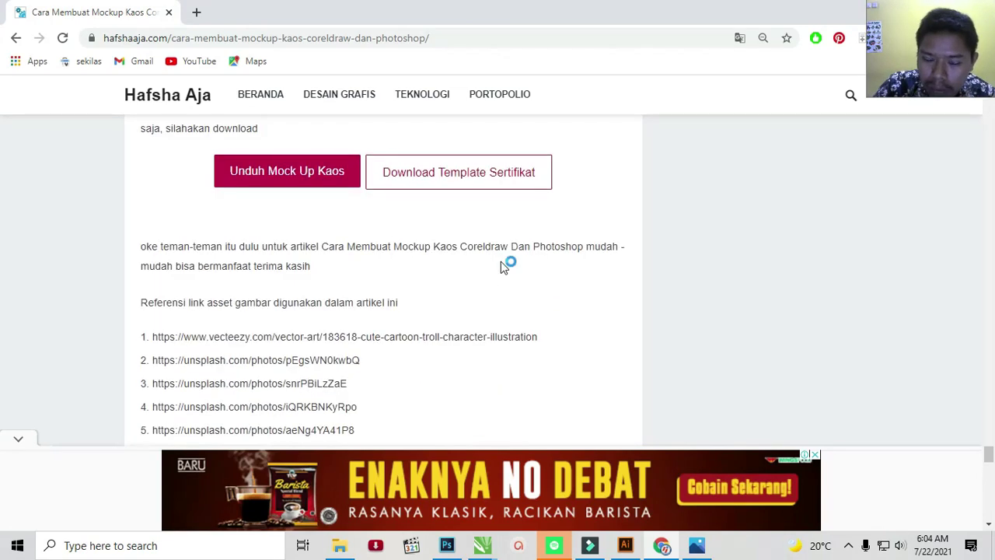